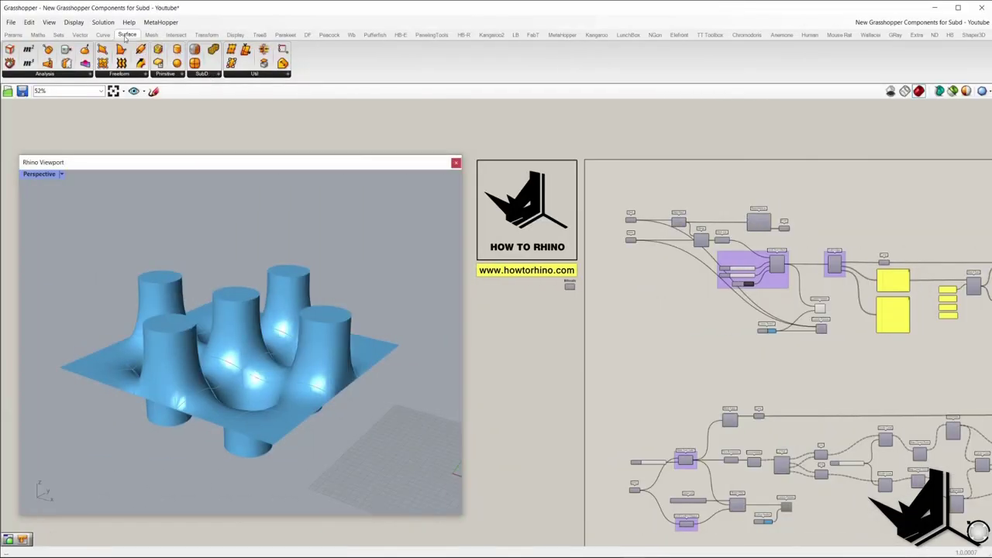
# Look over the available SubD components and the SubD from Mesh part of the definition.
pyautogui.click(203, 74)
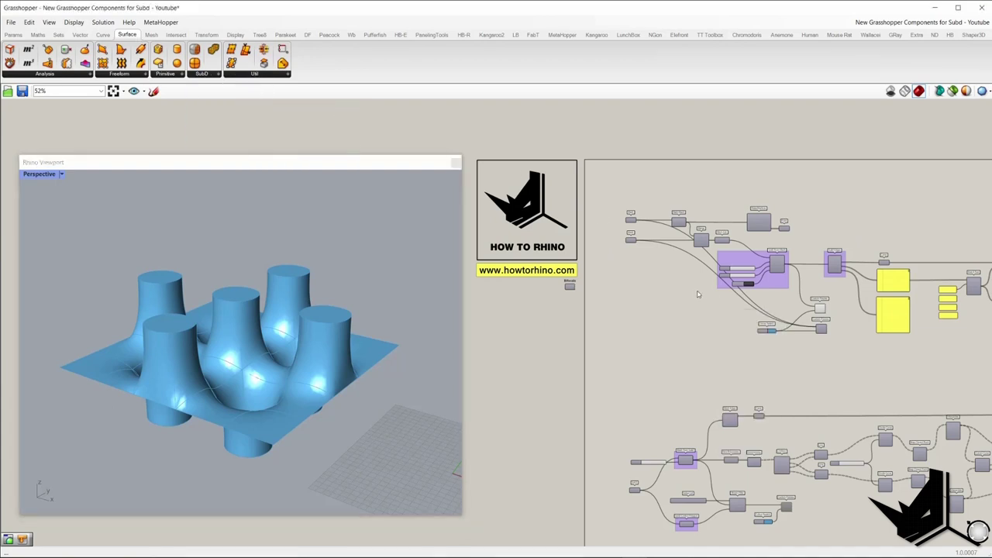
pyautogui.scroll(3, 718, 310)
pyautogui.scroll(3, 664, 277)
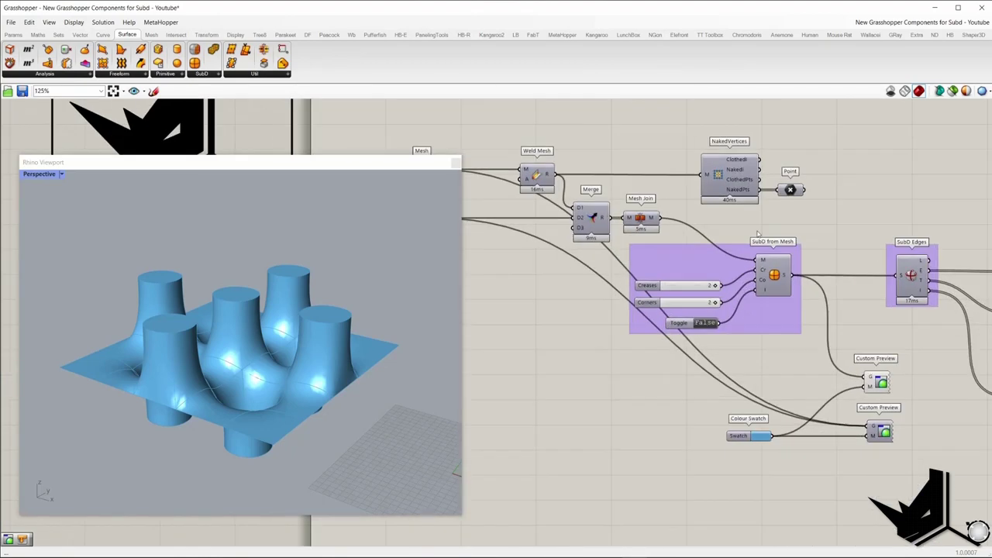
pyautogui.moveTo(808, 225); pyautogui.dragTo(720, 329)
pyautogui.click(572, 313)
pyautogui.moveTo(572, 313); pyautogui.dragTo(551, 295, button='right')
# Turn off the preview of the Custom Preview component fed by SubD from Mesh.
pyautogui.click(861, 363)
pyautogui.middleClick(842, 299)
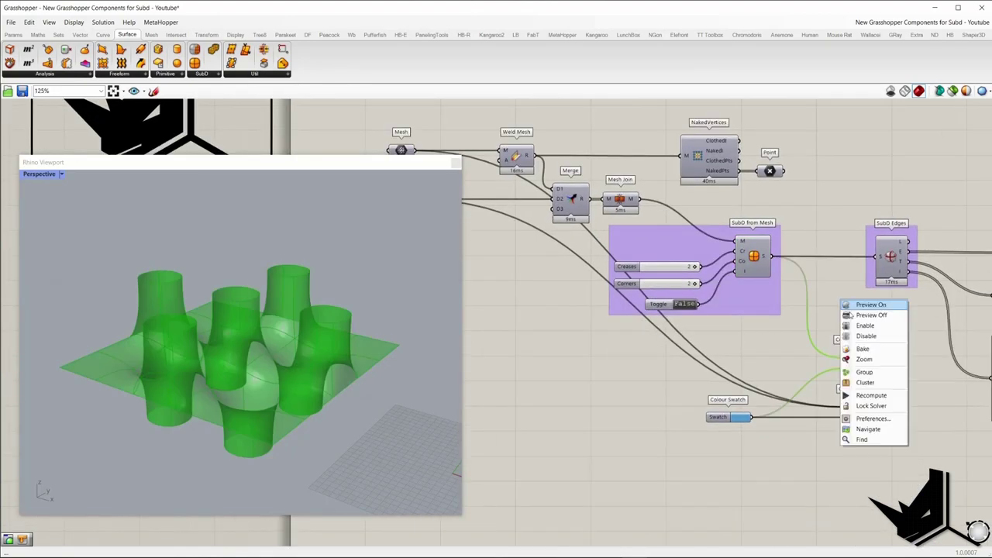
pyautogui.click(859, 350)
pyautogui.click(861, 365)
pyautogui.middleClick(840, 314)
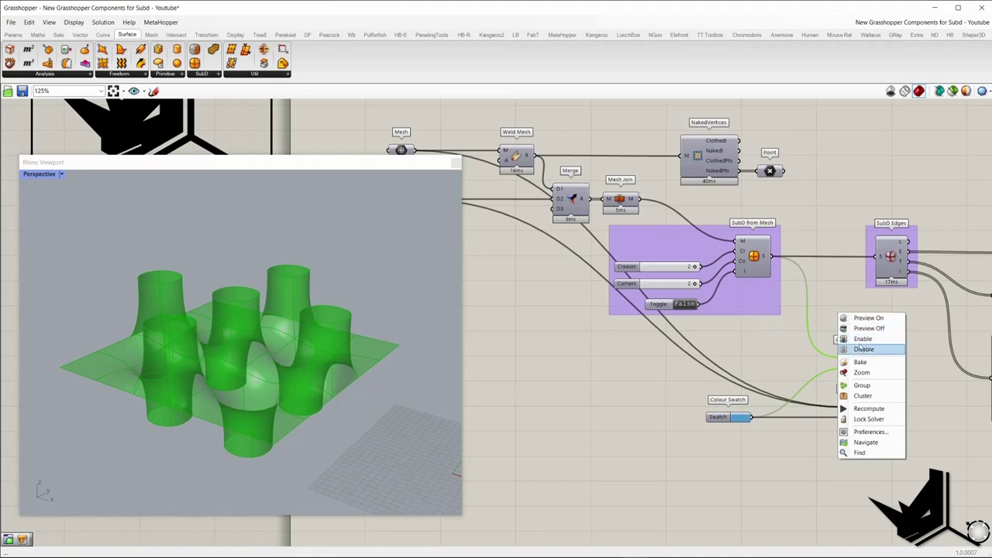
pyautogui.click(854, 328)
pyautogui.click(737, 330)
# Highlight the two input Mesh parameters in turn and examine the geometry each one supplies in the Rhino viewport.
pyautogui.moveTo(737, 331); pyautogui.dragTo(897, 376, button='right')
pyautogui.click(560, 194)
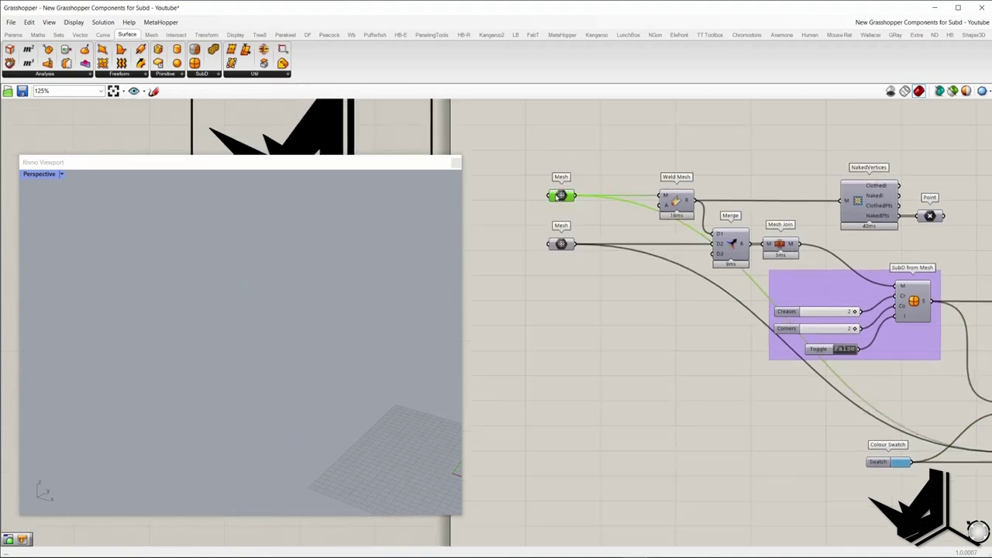
pyautogui.click(561, 243)
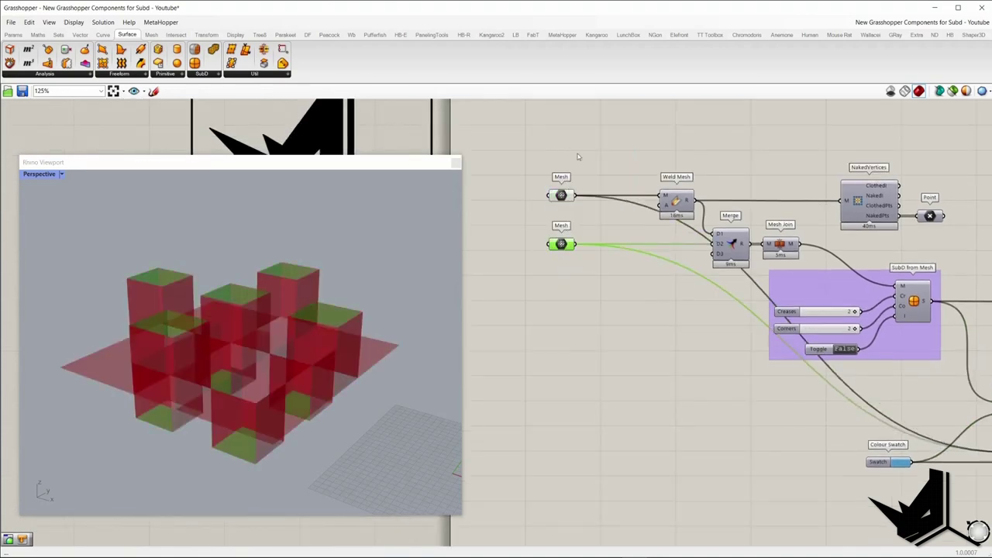
pyautogui.click(560, 196)
pyautogui.moveTo(325, 299); pyautogui.dragTo(331, 278, button='right')
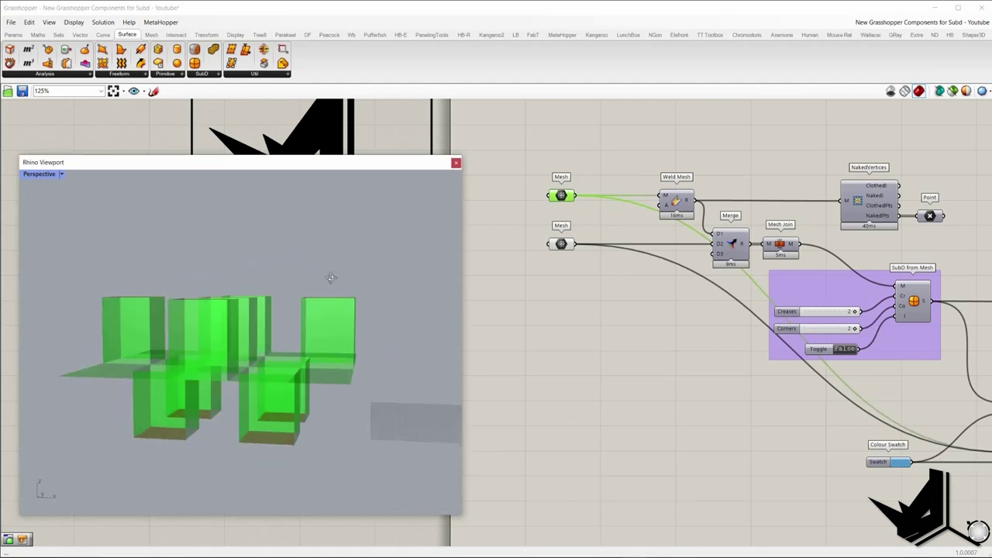
pyautogui.moveTo(391, 392); pyautogui.dragTo(262, 287, button='right')
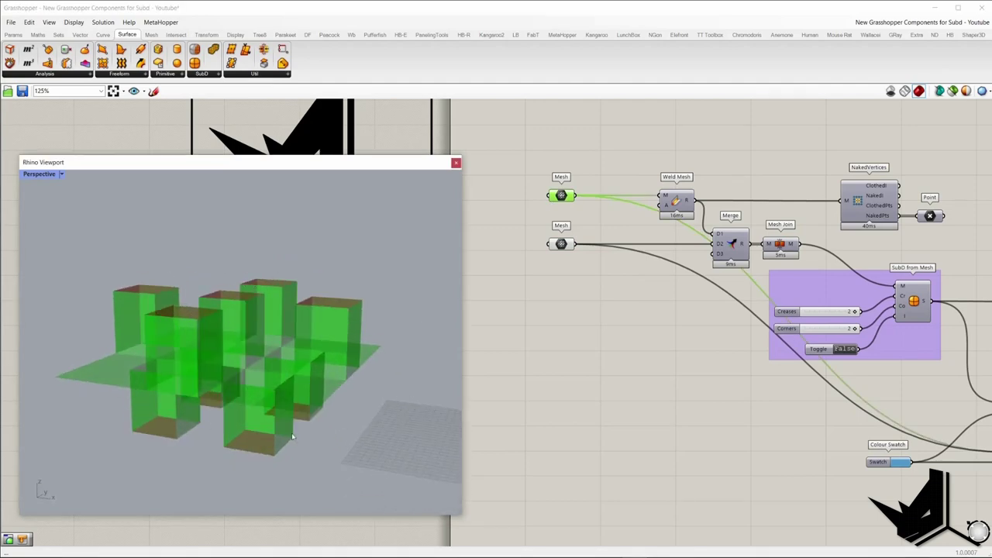
pyautogui.click(561, 244)
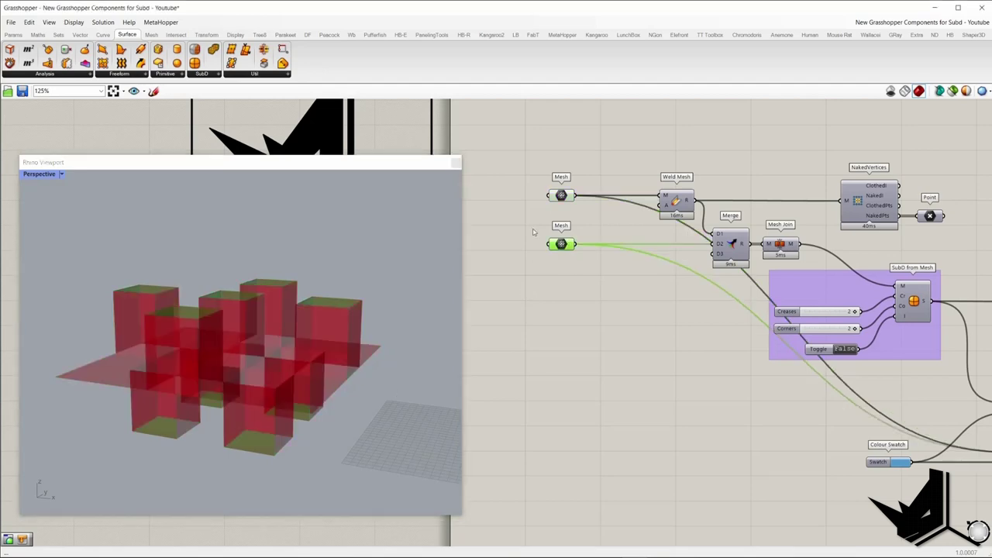
pyautogui.moveTo(532, 226); pyautogui.dragTo(600, 269)
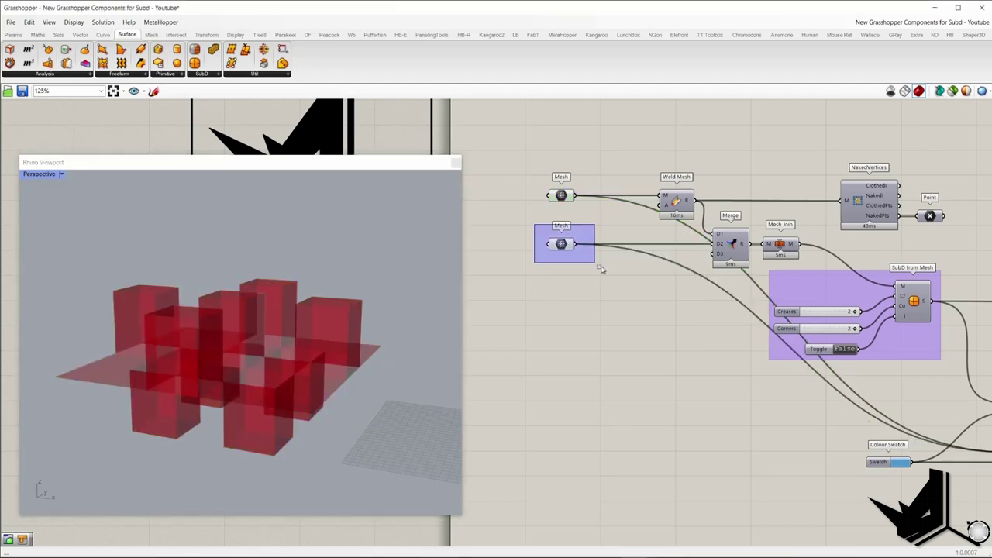
pyautogui.hotkey('ctrl', 'z')
pyautogui.moveTo(370, 281); pyautogui.dragTo(329, 294, button='right')
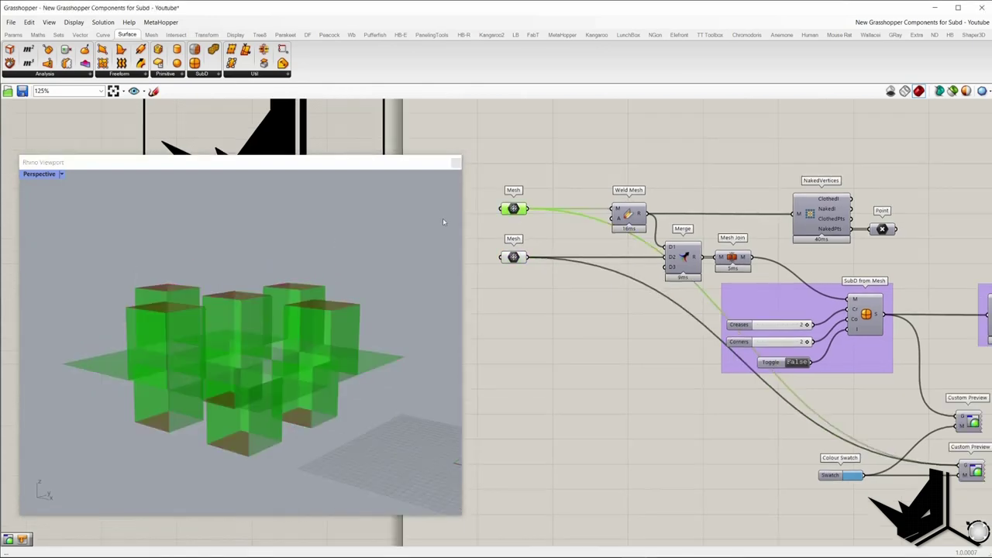
pyautogui.moveTo(443, 217); pyautogui.dragTo(306, 252, button='right')
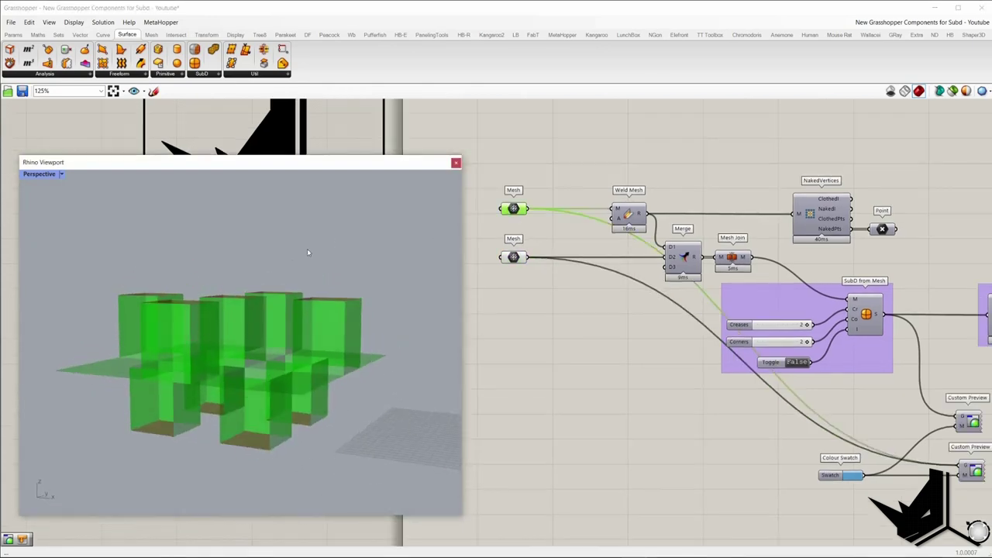
pyautogui.click(588, 191)
# Turn on the preview of the Merge component and turn off the previews of both input Mesh parameters.
pyautogui.click(683, 247)
pyautogui.rightClick(687, 191)
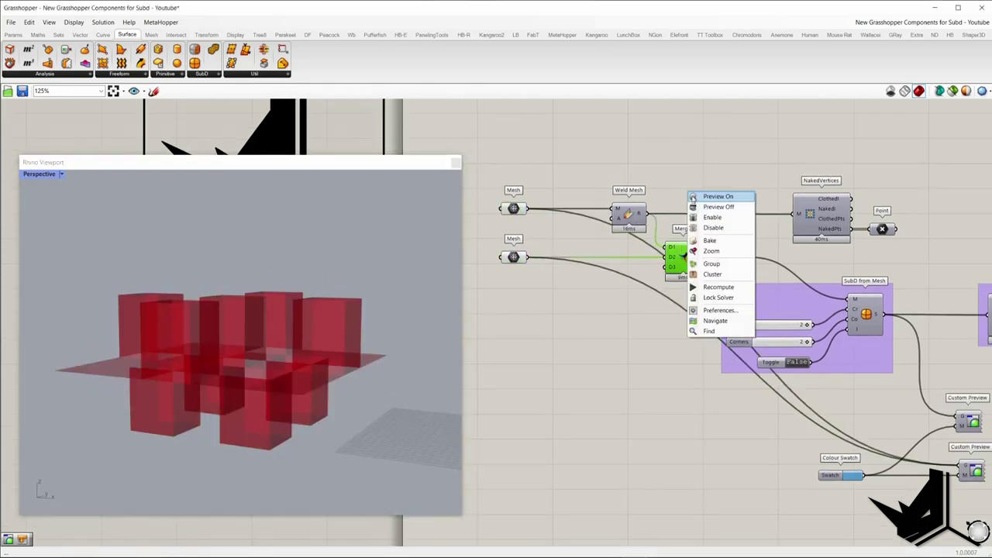
pyautogui.click(713, 196)
pyautogui.moveTo(588, 299); pyautogui.dragTo(508, 151)
pyautogui.rightClick(509, 149)
pyautogui.click(543, 162)
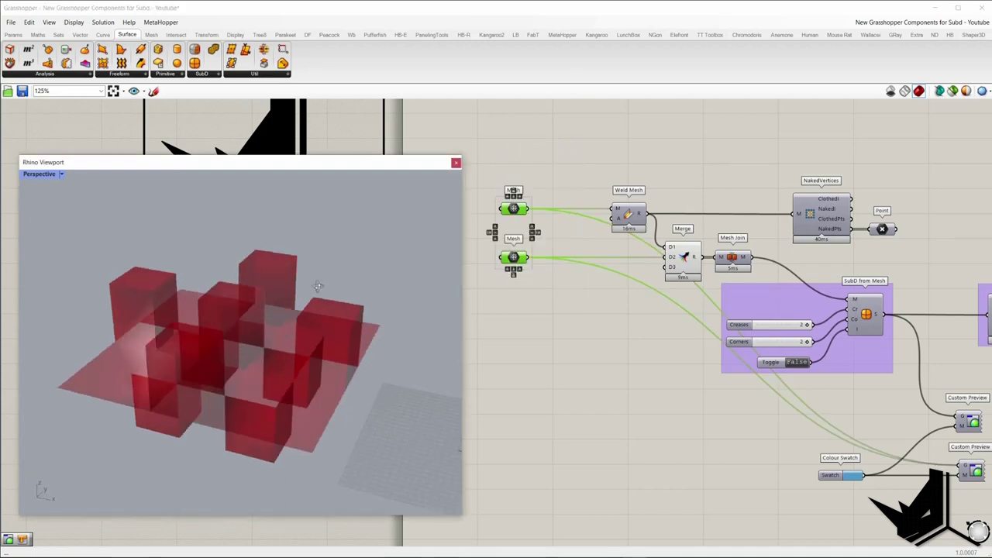
# Look up where the NakedVertices component is found in the component library.
pyautogui.click(732, 260)
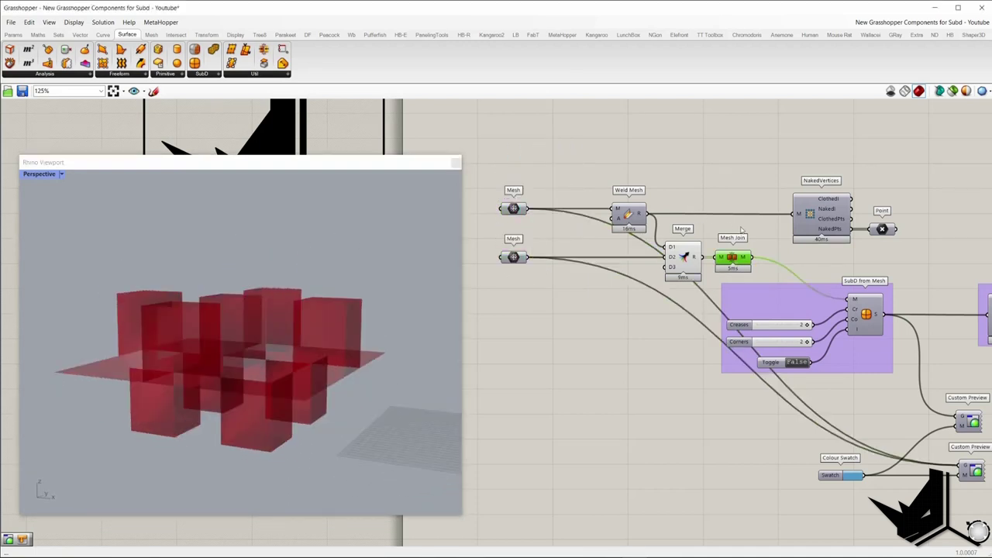
pyautogui.click(881, 227)
pyautogui.click(837, 172)
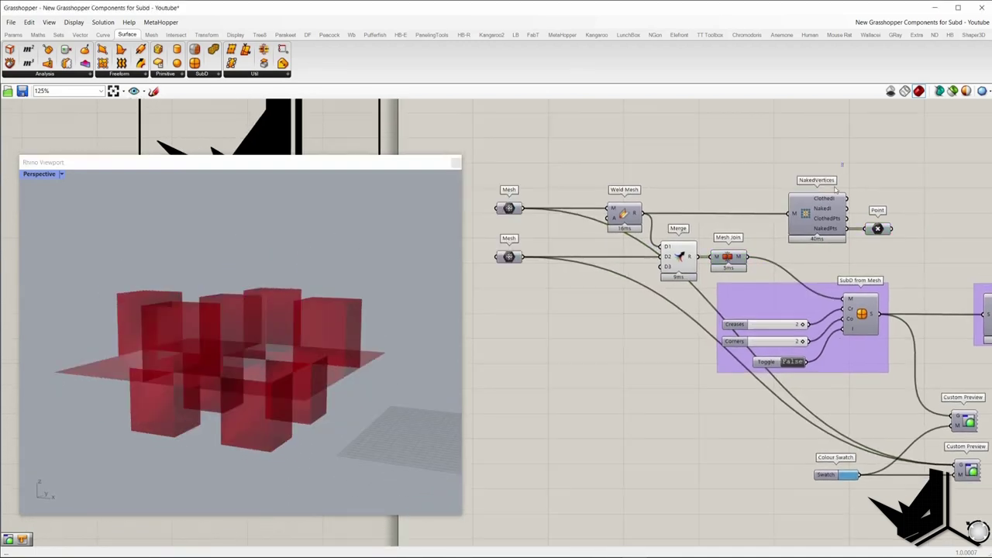
pyautogui.click(823, 215)
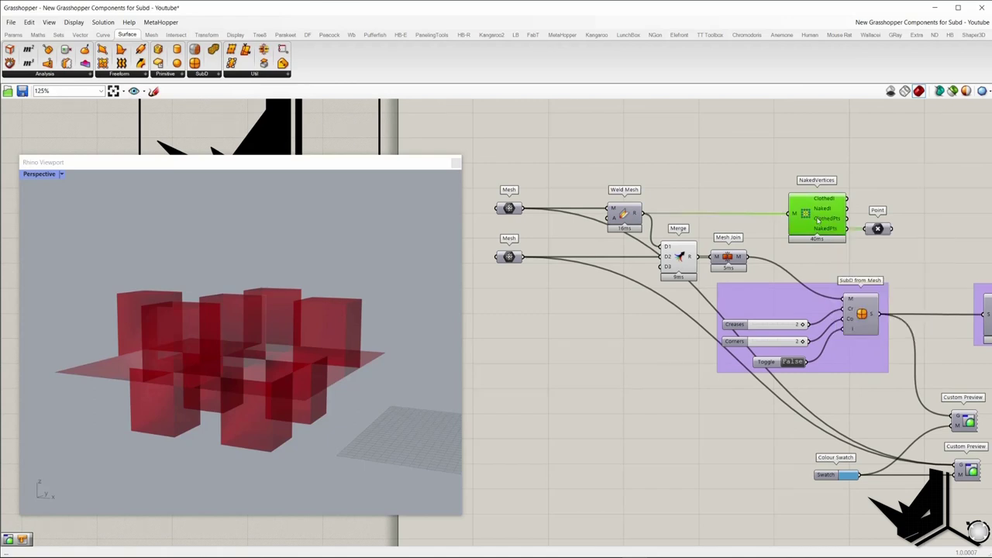
pyautogui.keyDown('ctrl'); pyautogui.keyDown('alt'); pyautogui.click(818, 220); pyautogui.keyUp('alt'); pyautogui.keyUp('ctrl')
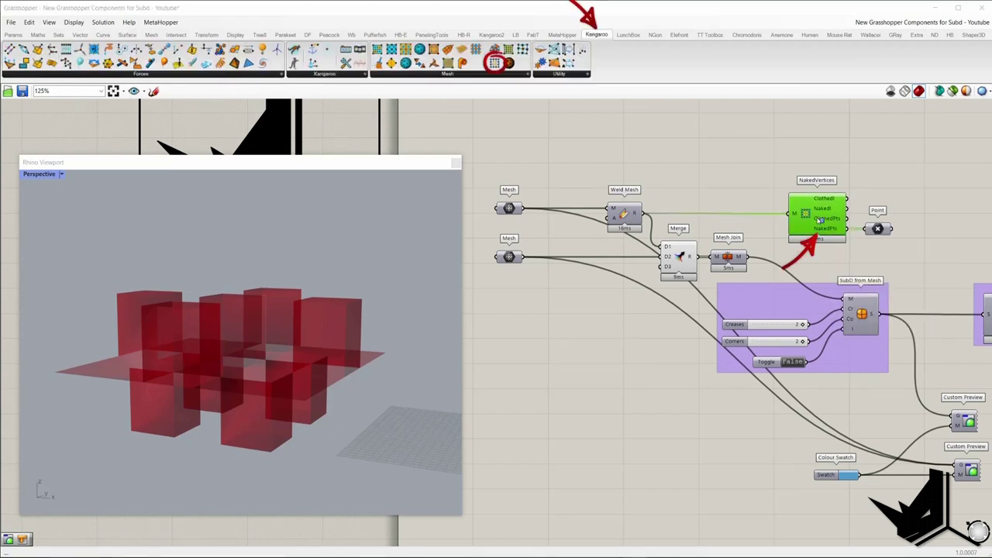
# Turn on the preview of the Point parameter connected to the NakedPts output.
pyautogui.click(876, 229)
pyautogui.middleClick(857, 182)
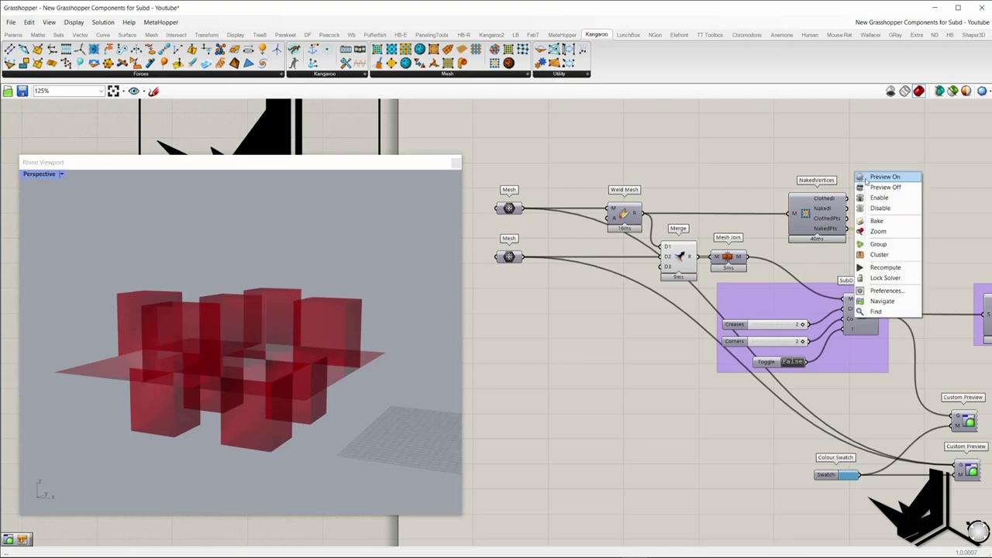
pyautogui.click(866, 179)
# Highlight the naked points and examine their positions along the open edges of the meshes from several angles.
pyautogui.moveTo(361, 293); pyautogui.dragTo(420, 291, button='right')
pyautogui.click(760, 236)
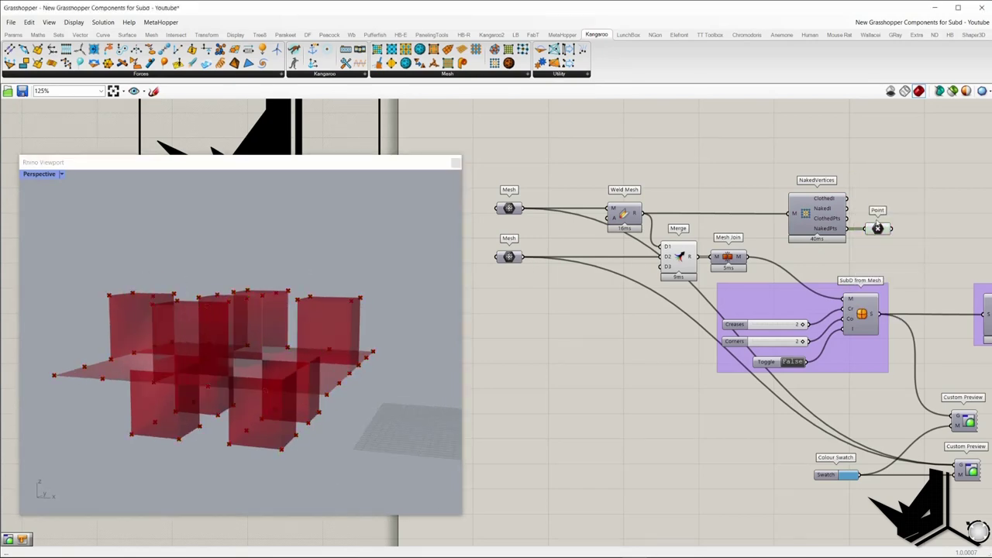
pyautogui.click(878, 229)
pyautogui.moveTo(343, 287)
pyautogui.mouseDown(button='right')
pyautogui.moveTo(348, 332)
pyautogui.moveTo(389, 301)
pyautogui.moveTo(350, 278)
pyautogui.moveTo(342, 283)
pyautogui.mouseUp(button='right')
pyautogui.moveTo(76, 261); pyautogui.dragTo(385, 328)
pyautogui.moveTo(372, 340); pyautogui.dragTo(378, 319, button='right')
pyautogui.moveTo(385, 416); pyautogui.dragTo(142, 373)
pyautogui.moveTo(140, 215); pyautogui.dragTo(252, 277)
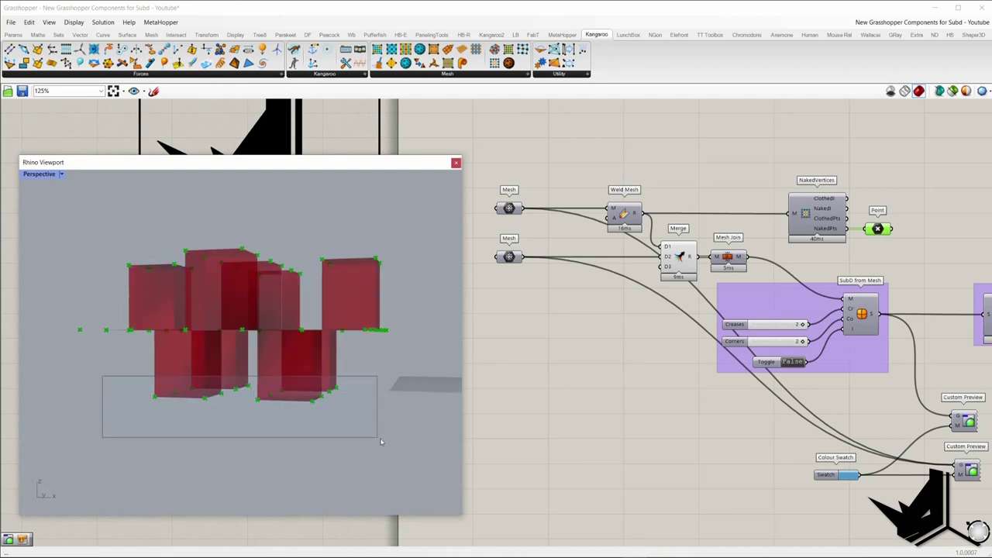
pyautogui.moveTo(252, 279); pyautogui.dragTo(386, 398, button='right')
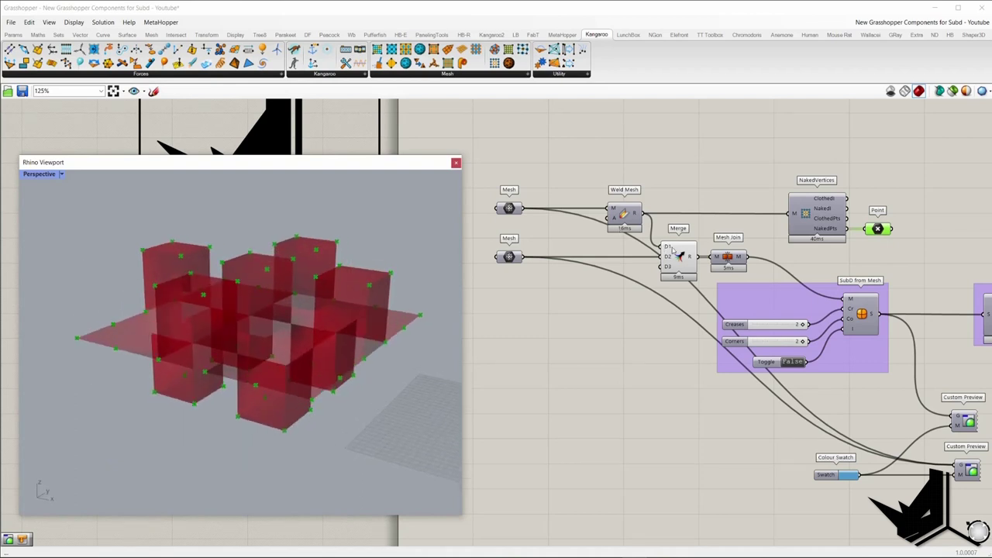
# Turn off the Merge component's preview and turn on the preview of Mesh Join.
pyautogui.click(704, 234)
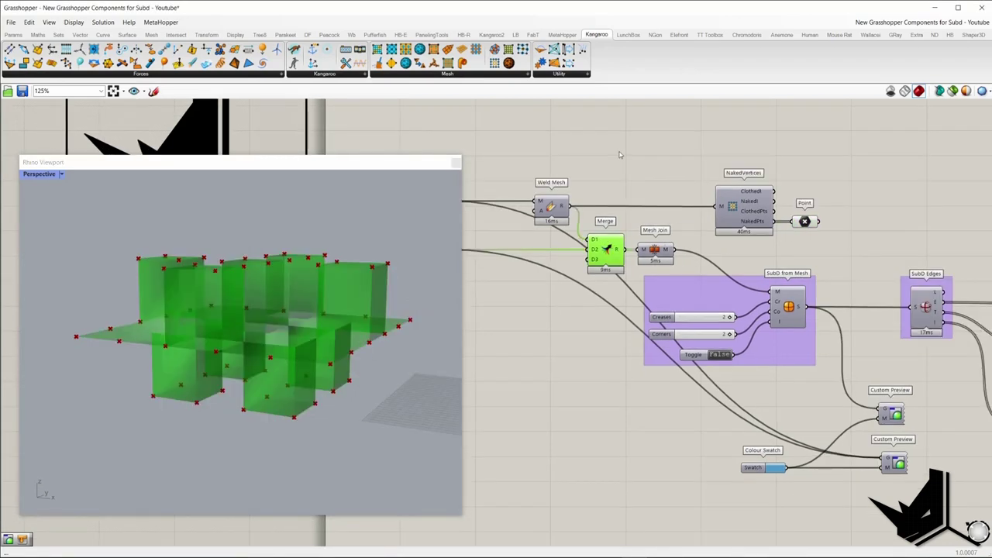
pyautogui.rightClick(618, 151)
pyautogui.click(633, 186)
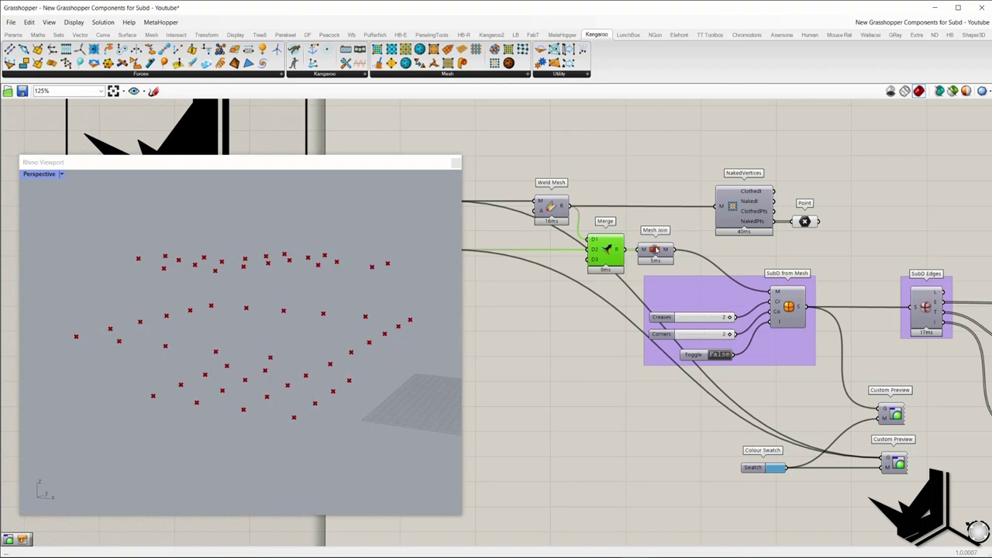
pyautogui.click(654, 250)
pyautogui.rightClick(646, 172)
pyautogui.click(666, 174)
# Turn off the preview of the Point parameter holding the naked vertices.
pyautogui.click(806, 221)
pyautogui.rightClick(871, 232)
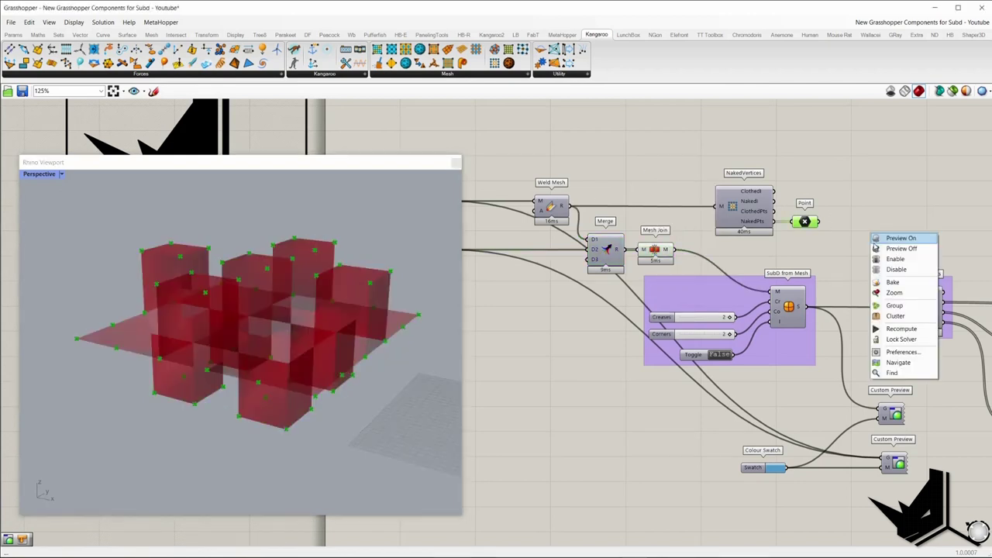
pyautogui.click(879, 248)
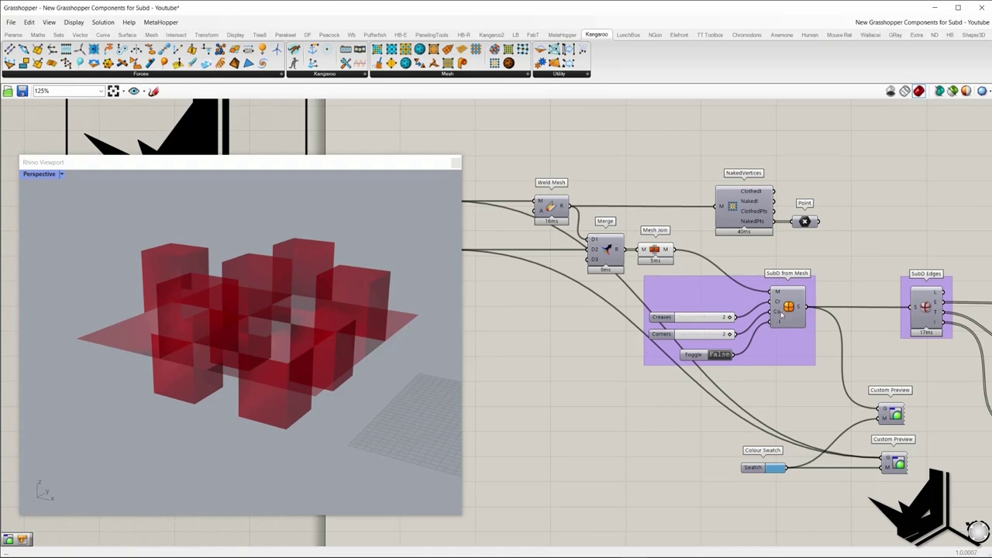
# Examine the crease and corner inputs of the SubD from Mesh component.
pyautogui.moveTo(779, 304)
pyautogui.scroll(3, 779, 321)
pyautogui.moveTo(825, 311)
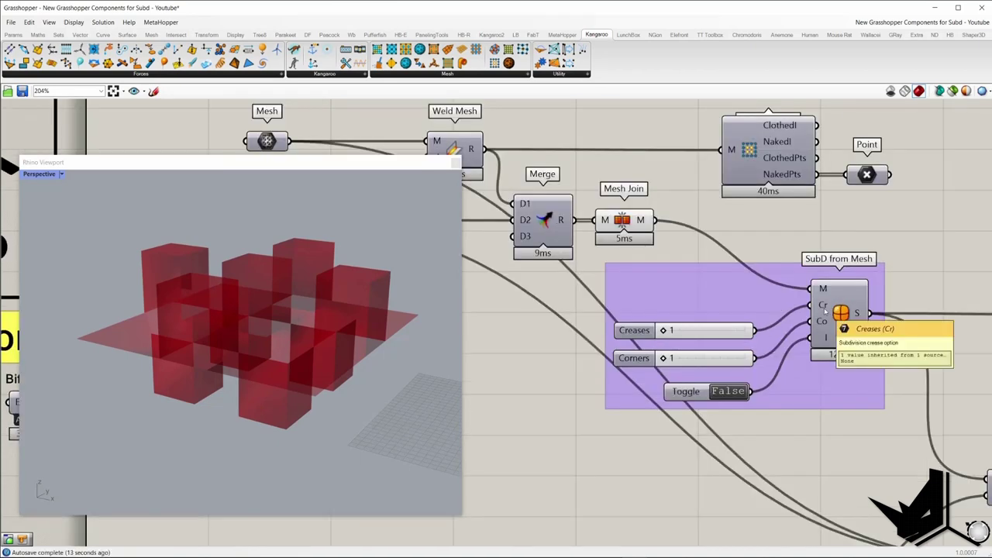
# Turn off the preview of the Mesh Join component.
pyautogui.click(624, 221)
pyautogui.middleClick(674, 180)
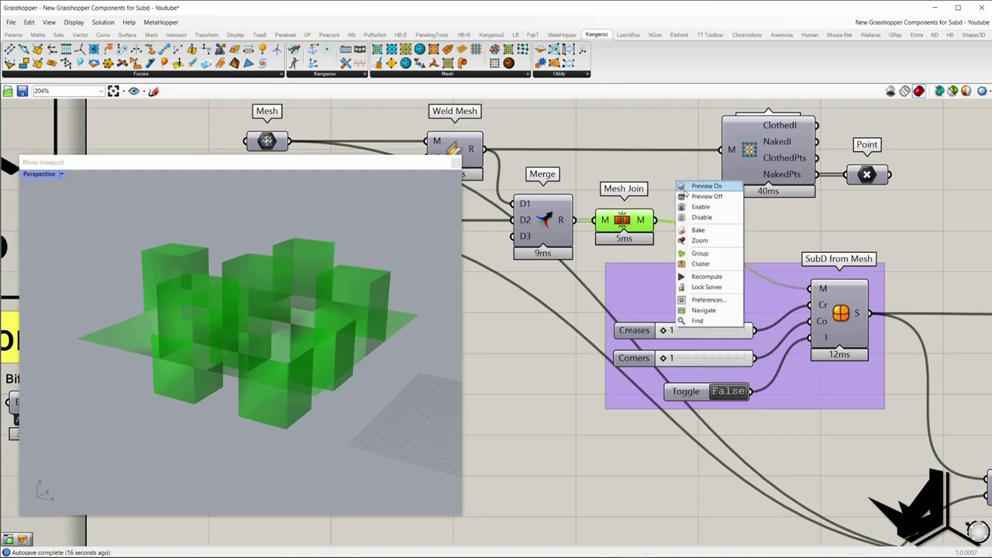
pyautogui.click(694, 198)
pyautogui.click(695, 206)
# Turn on the preview of the SubD from Mesh component and inspect the smoothed form in the viewport.
pyautogui.click(845, 308)
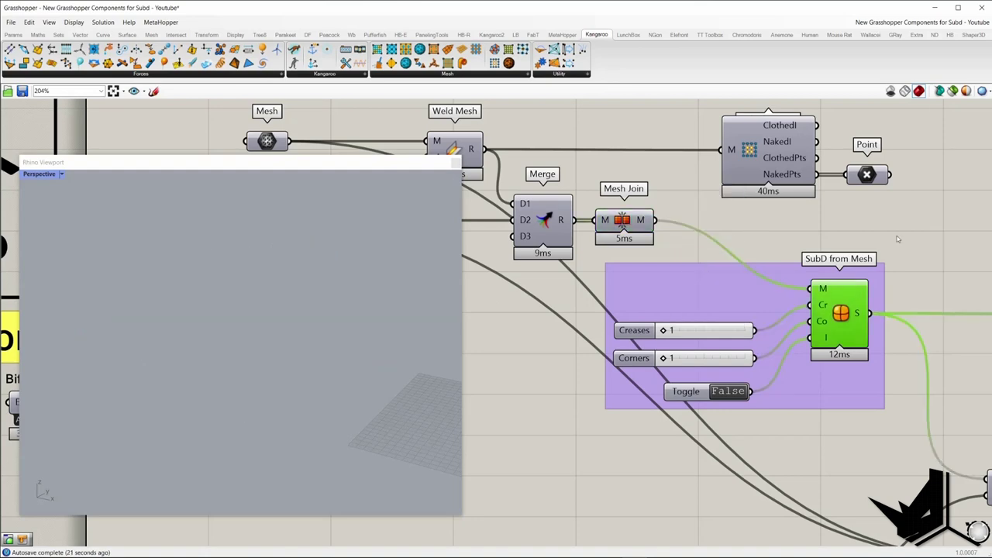
pyautogui.rightClick(898, 237)
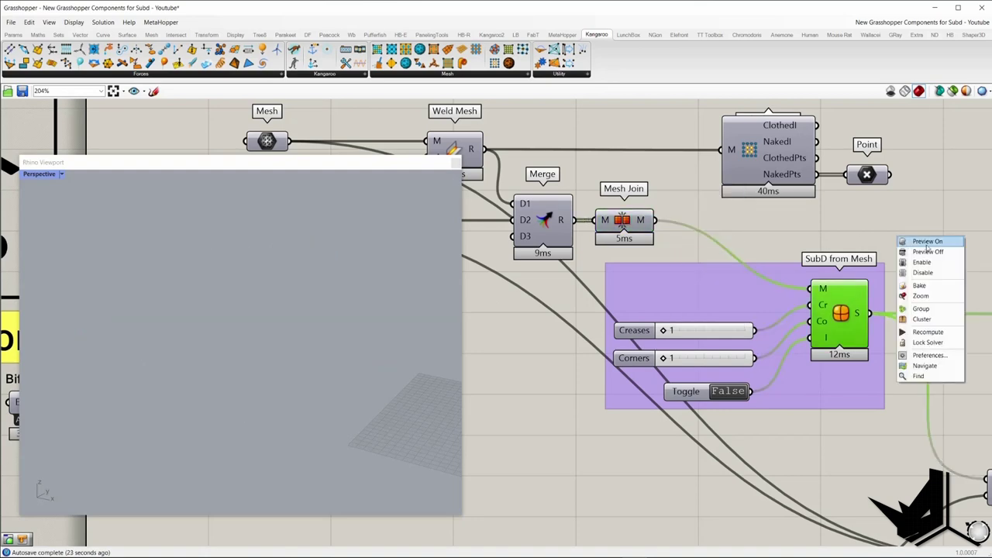
pyautogui.click(926, 244)
pyautogui.click(900, 245)
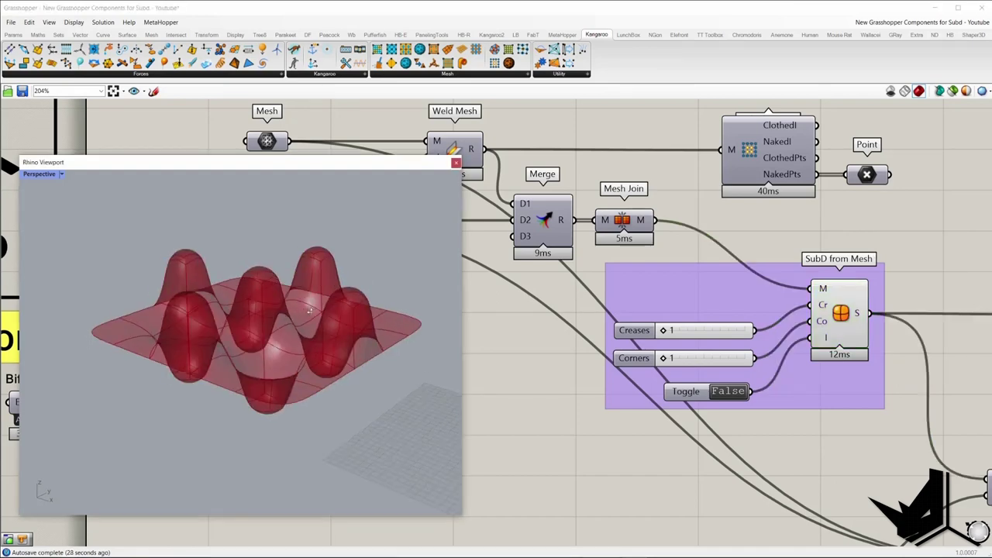
pyautogui.moveTo(296, 311)
pyautogui.mouseDown(button='right')
pyautogui.moveTo(300, 299)
pyautogui.moveTo(324, 354)
pyautogui.moveTo(312, 285)
pyautogui.moveTo(310, 312)
pyautogui.moveTo(312, 298)
pyautogui.mouseUp(button='right')
pyautogui.scroll(3, 302, 296)
pyautogui.scroll(-3, 311, 286)
# Set the Creases slider of SubD from Mesh to 2.
pyautogui.moveTo(567, 313); pyautogui.dragTo(783, 379)
pyautogui.click(552, 328)
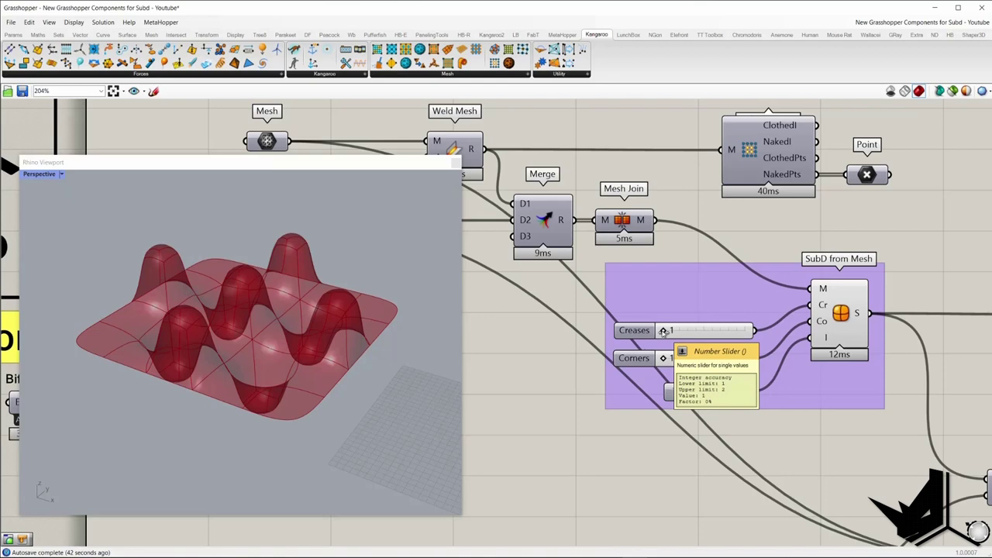
pyautogui.moveTo(694, 334); pyautogui.dragTo(744, 331)
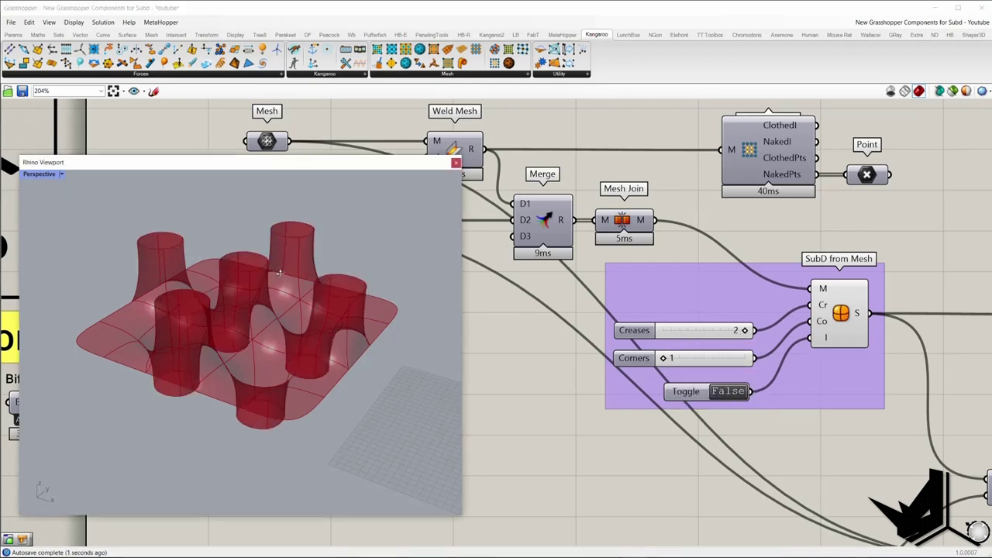
# Examine how the crease setting shapes the open ends of the SubD columns from several viewing angles.
pyautogui.moveTo(387, 333); pyautogui.dragTo(402, 290, button='right')
pyautogui.moveTo(133, 224); pyautogui.dragTo(457, 294)
pyautogui.keyDown('shift'); pyautogui.moveTo(419, 292); pyautogui.dragTo(403, 292, button='right'); pyautogui.keyUp('shift')
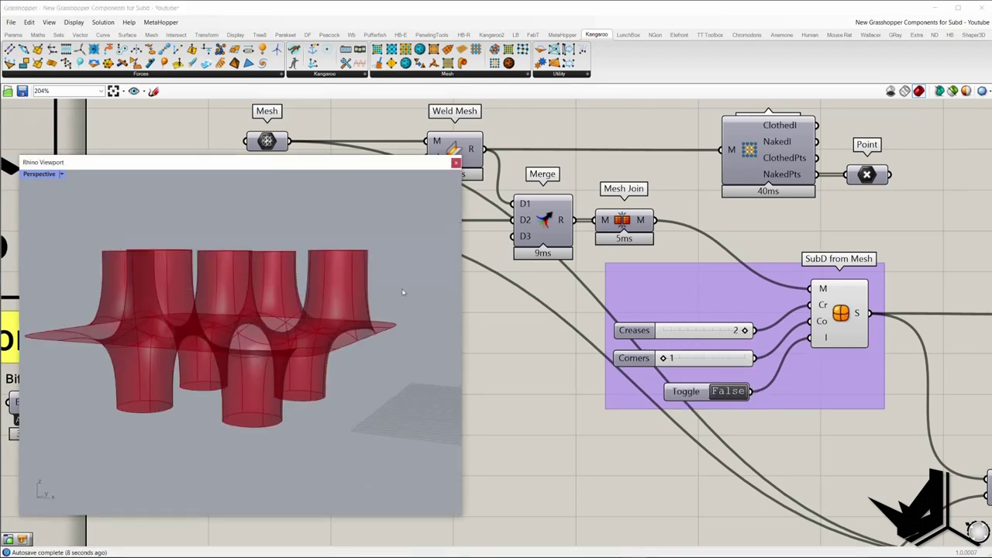
pyautogui.moveTo(87, 371); pyautogui.dragTo(353, 431)
pyautogui.moveTo(82, 210); pyautogui.dragTo(382, 294)
pyautogui.moveTo(382, 295); pyautogui.dragTo(411, 322, button='right')
pyautogui.click(492, 306)
pyautogui.moveTo(610, 330); pyautogui.dragTo(807, 357)
pyautogui.moveTo(217, 253); pyautogui.dragTo(202, 231, button='right')
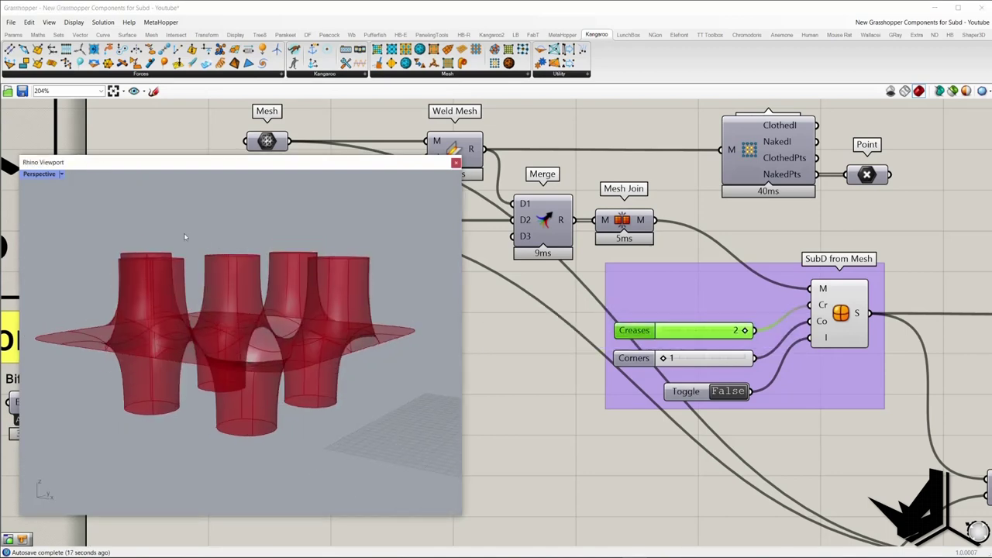
# Set the Creases slider of SubD from Mesh to 1 and inspect how the column ends change.
pyautogui.moveTo(91, 225); pyautogui.dragTo(441, 301)
pyautogui.moveTo(306, 368); pyautogui.dragTo(287, 334, button='right')
pyautogui.moveTo(92, 381); pyautogui.dragTo(341, 458)
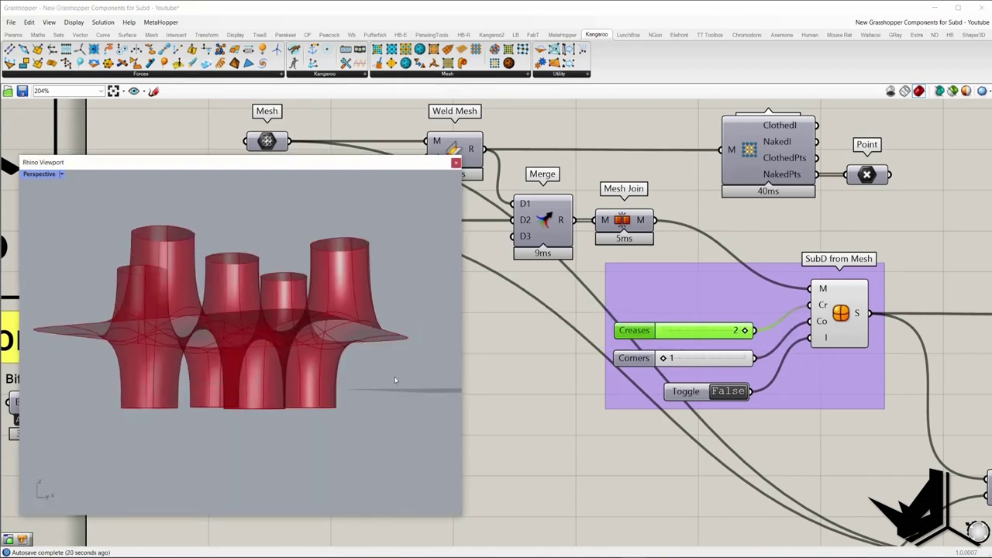
pyautogui.moveTo(371, 310); pyautogui.dragTo(582, 347, button='right')
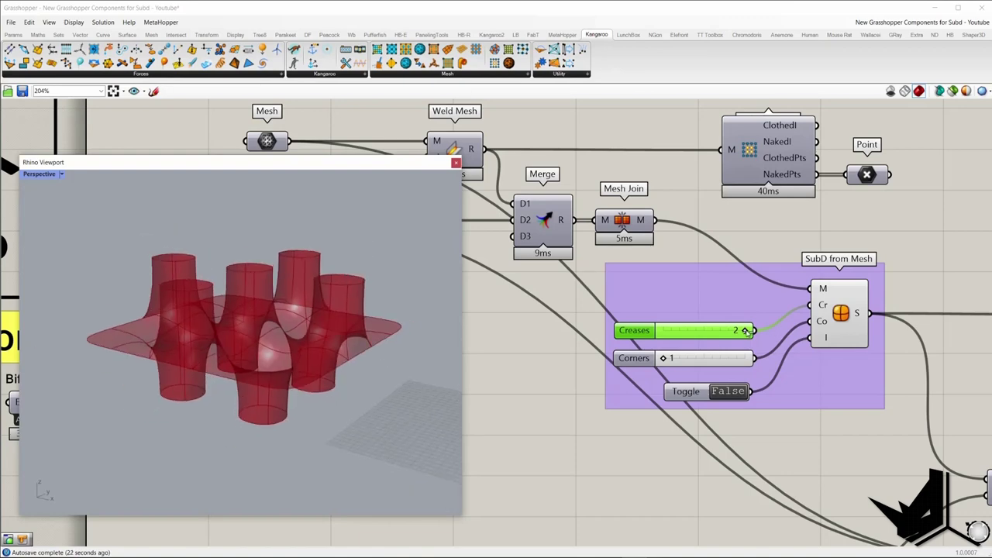
pyautogui.moveTo(123, 251); pyautogui.dragTo(345, 298, button='right')
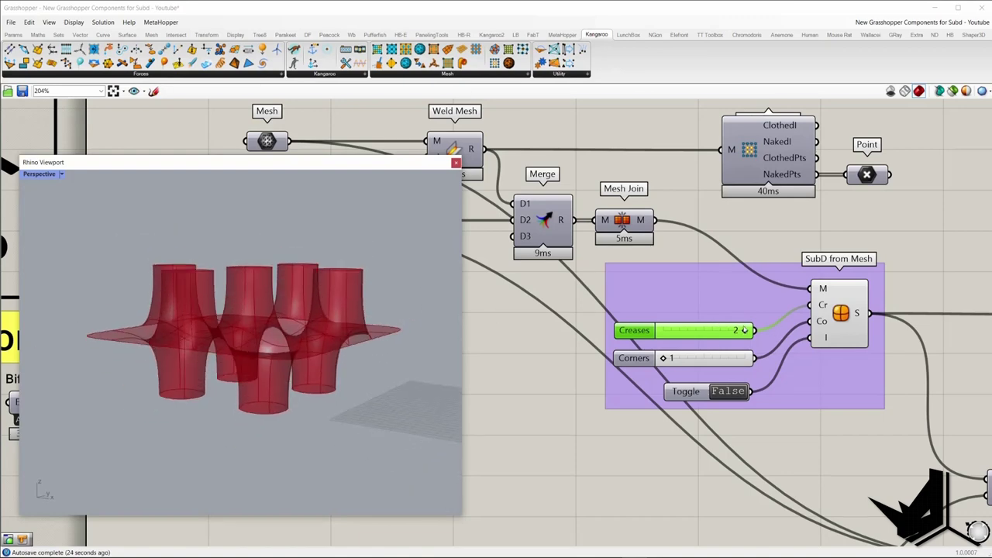
pyautogui.moveTo(743, 330); pyautogui.dragTo(687, 331)
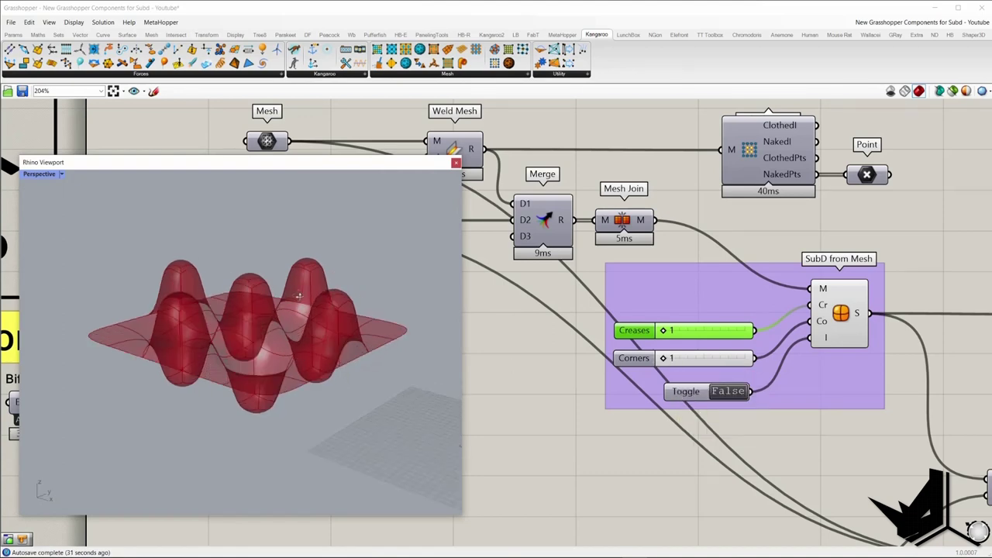
pyautogui.moveTo(298, 295); pyautogui.dragTo(163, 366, button='right')
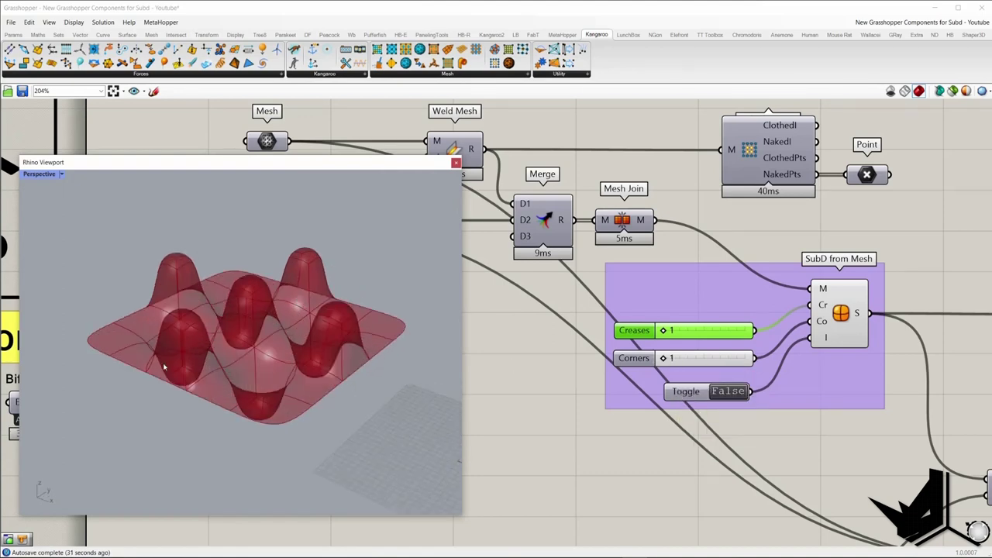
# Set the Corners slider of SubD from Mesh to 2 and inspect the outer corners of the SubD.
pyautogui.moveTo(664, 357); pyautogui.dragTo(746, 360)
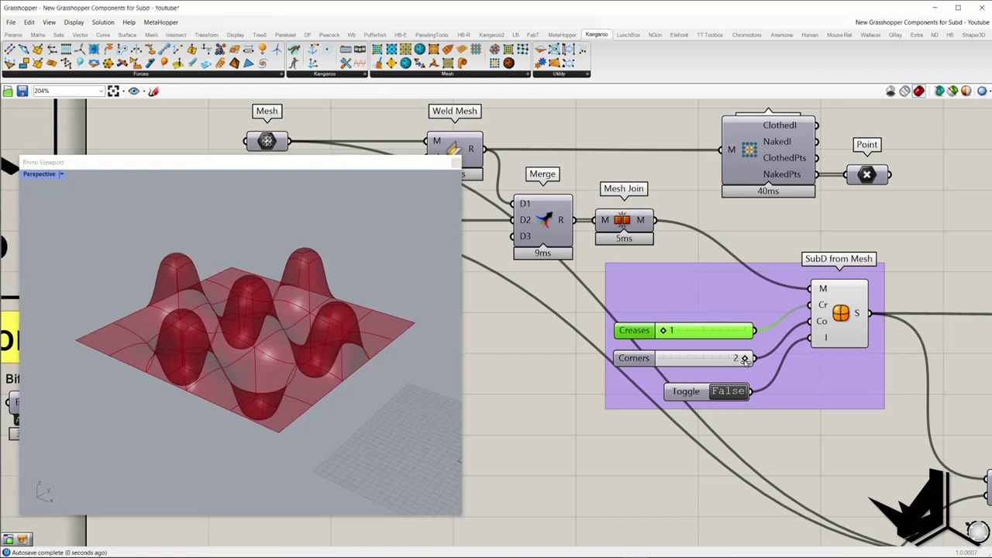
pyautogui.moveTo(322, 295); pyautogui.dragTo(241, 270, button='right')
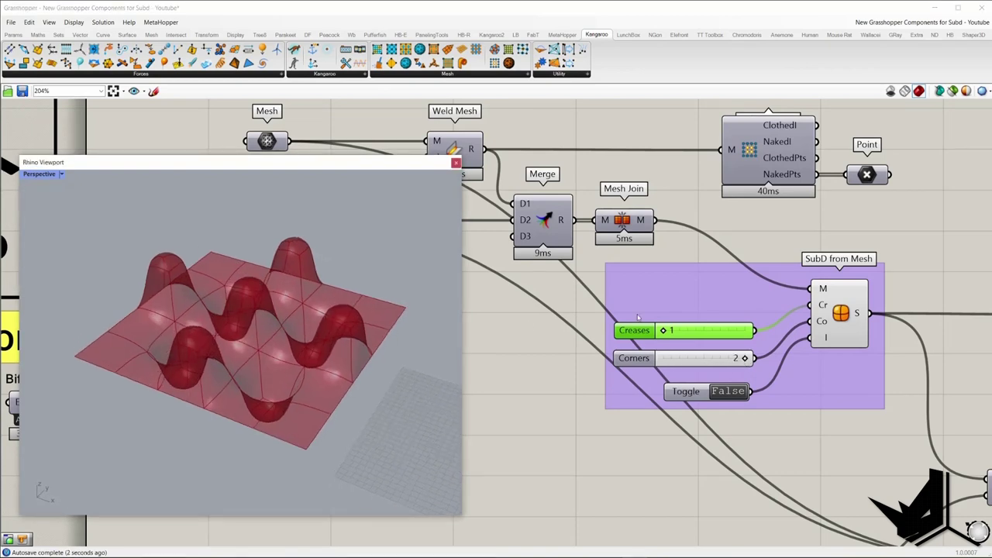
pyautogui.moveTo(746, 359)
pyautogui.mouseDown()
pyautogui.moveTo(654, 357)
pyautogui.moveTo(734, 357)
pyautogui.mouseUp()
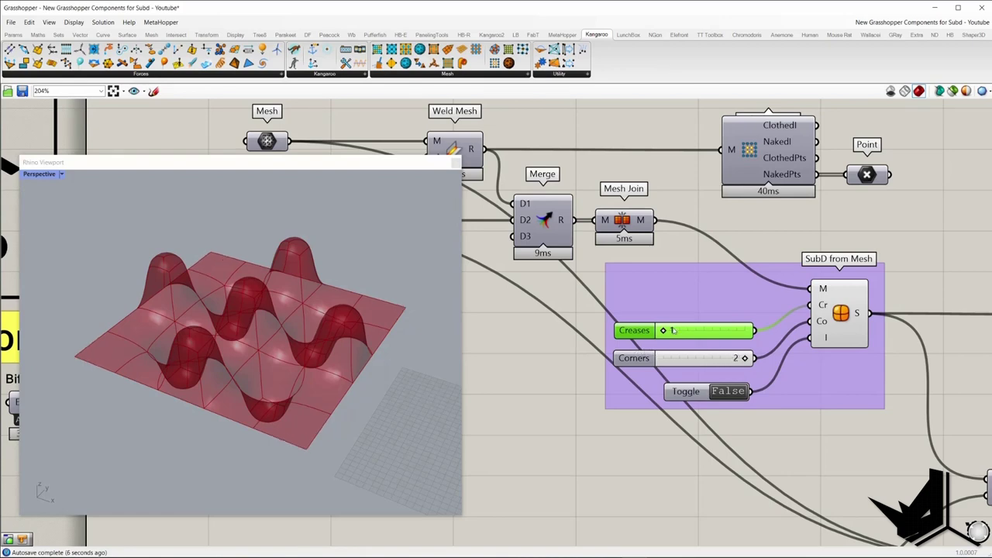
pyautogui.moveTo(669, 332); pyautogui.dragTo(737, 333)
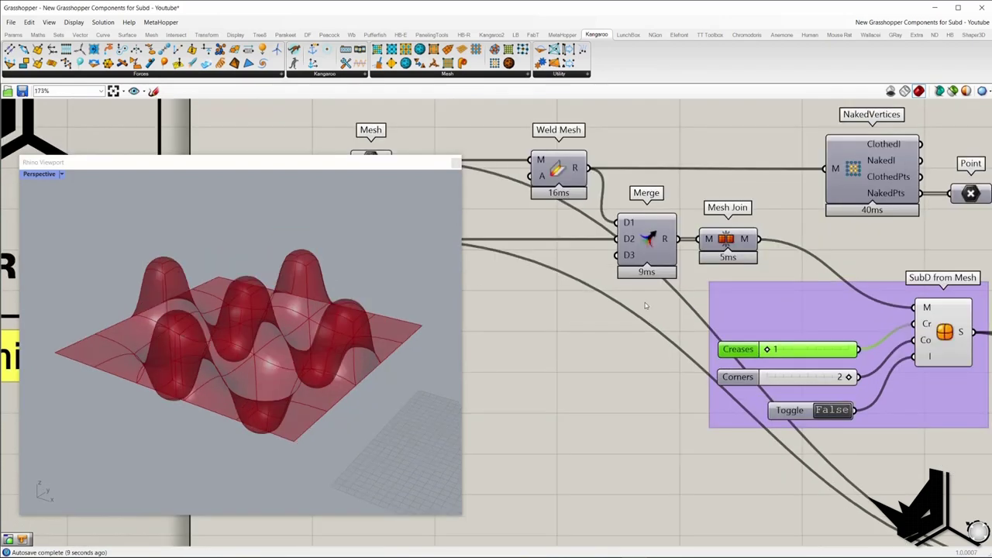
# Add a second Weld Mesh component and wire it between Mesh Join and the mesh input of SubD from Mesh.
pyautogui.scroll(-2, 645, 304)
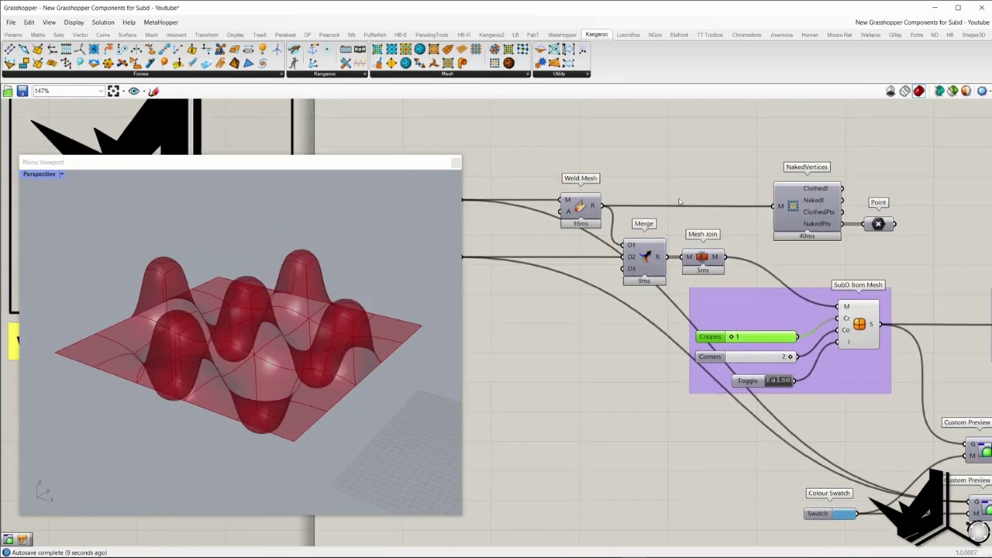
pyautogui.doubleClick(681, 189)
pyautogui.write('weld')
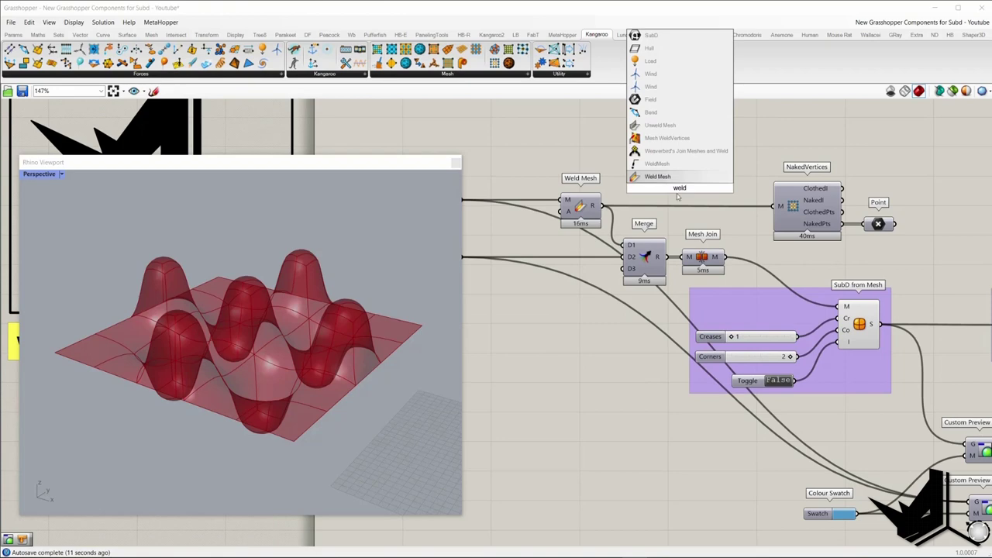
pyautogui.click(657, 176)
pyautogui.moveTo(660, 182); pyautogui.dragTo(725, 256)
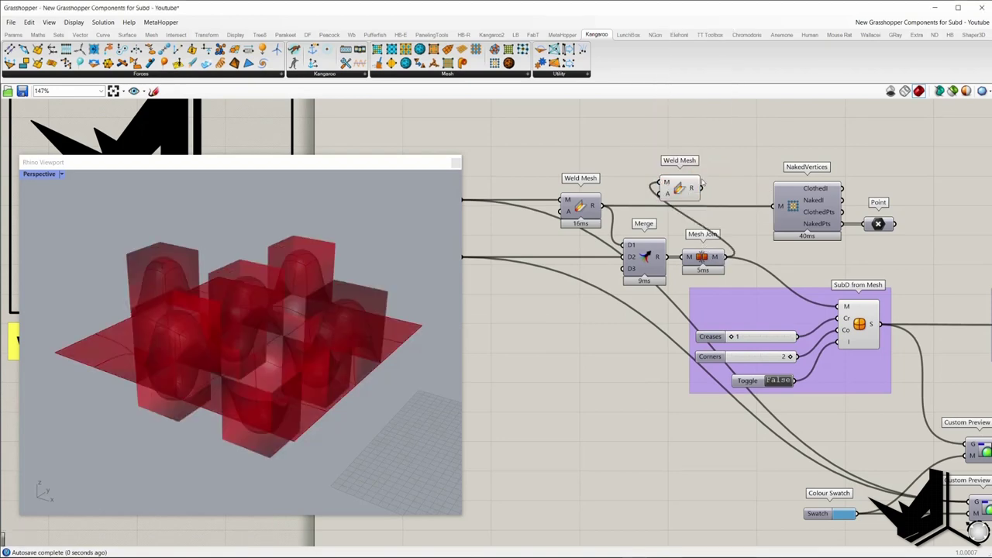
pyautogui.moveTo(697, 185); pyautogui.dragTo(840, 306)
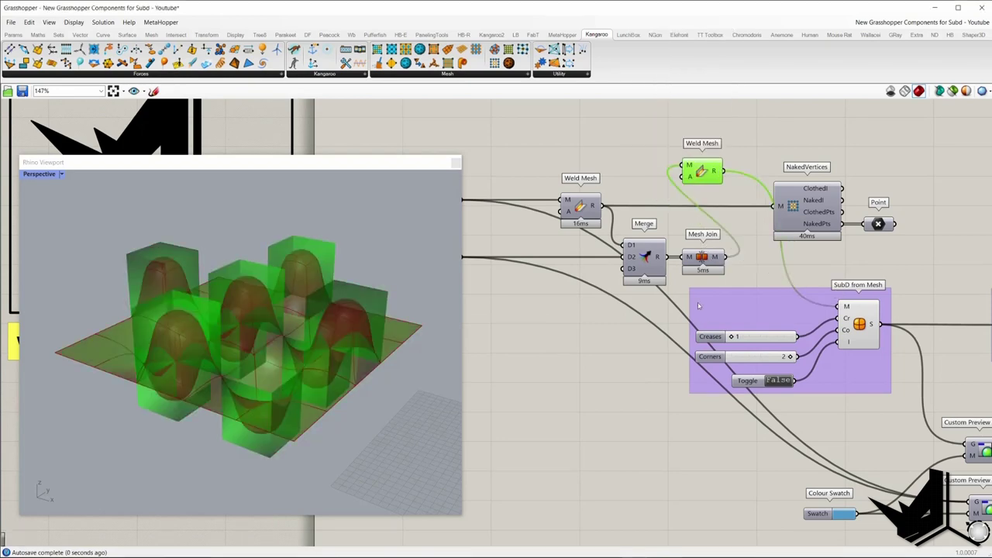
# Set the Creases slider to 2 with the welded mesh and inspect the column ends from several angles.
pyautogui.moveTo(421, 228); pyautogui.dragTo(325, 262, button='right')
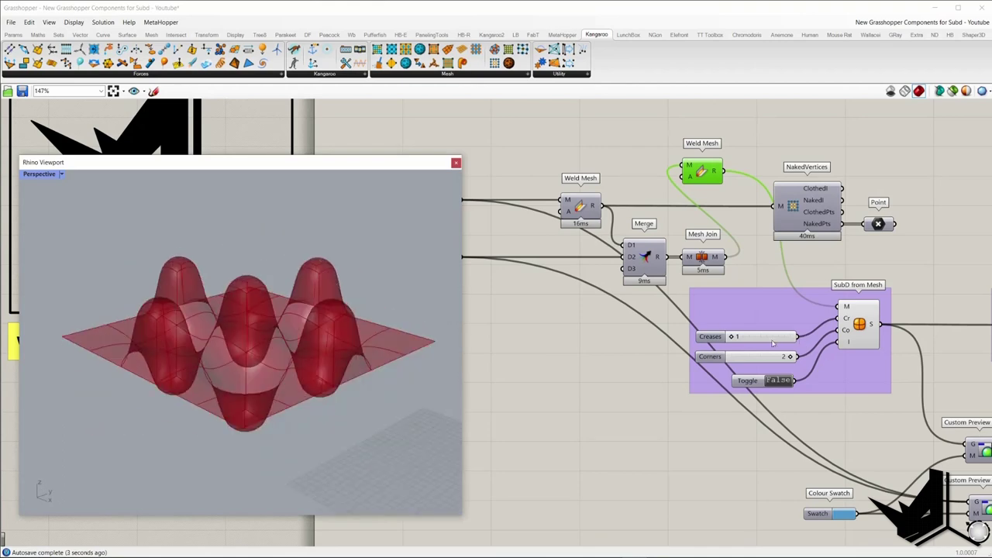
pyautogui.moveTo(732, 337); pyautogui.dragTo(791, 336)
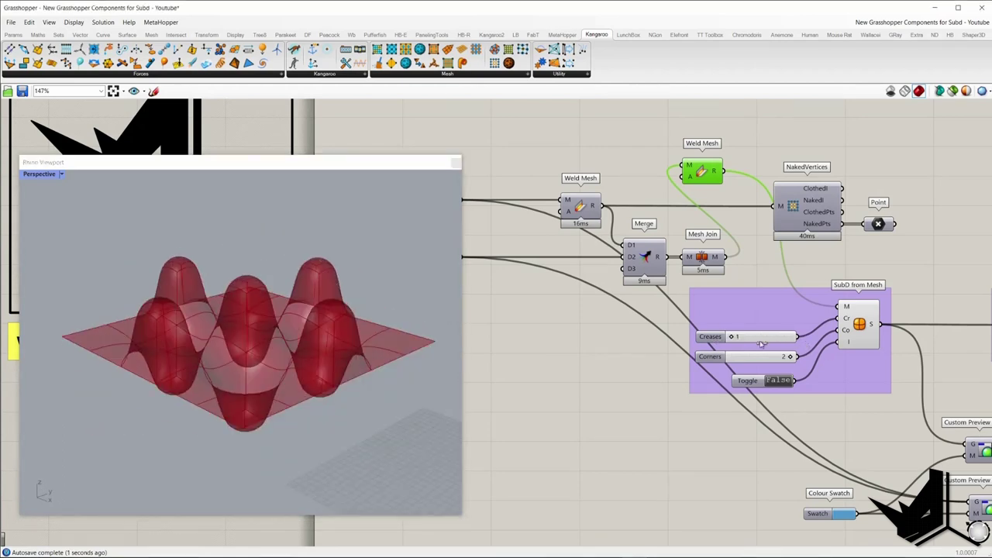
pyautogui.moveTo(125, 293); pyautogui.dragTo(145, 298, button='right')
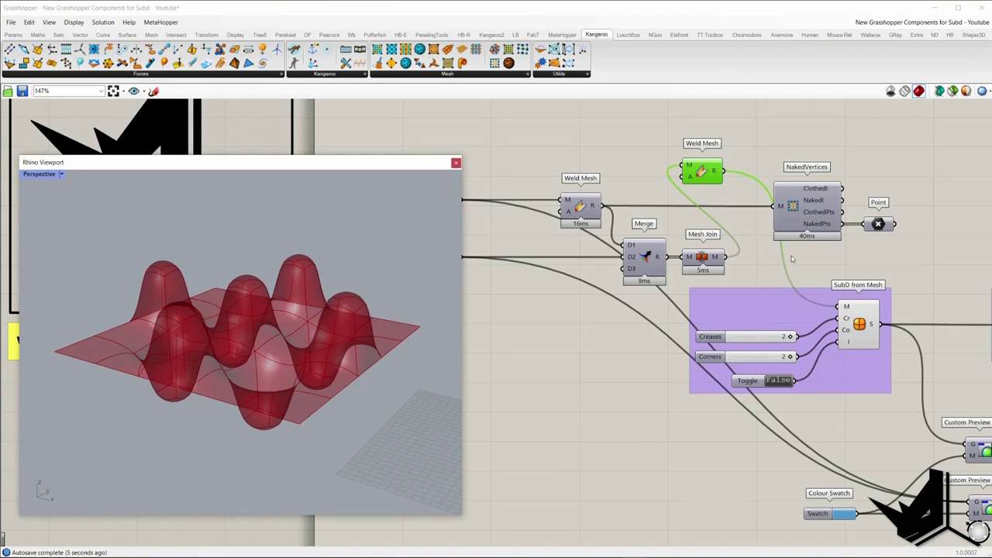
pyautogui.moveTo(296, 288); pyautogui.dragTo(296, 271, button='right')
pyautogui.moveTo(95, 236); pyautogui.dragTo(364, 305)
pyautogui.moveTo(113, 374); pyautogui.dragTo(410, 432)
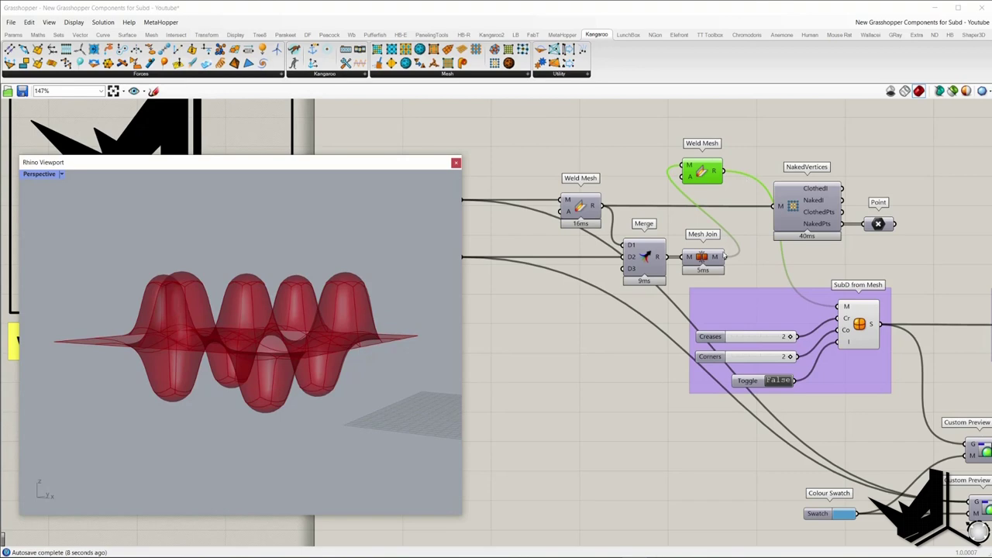
# Connect Mesh Join directly to SubD from Mesh and delete the added Weld Mesh component.
pyautogui.keyDown('shift'); pyautogui.moveTo(724, 257); pyautogui.dragTo(837, 307); pyautogui.keyUp('shift')
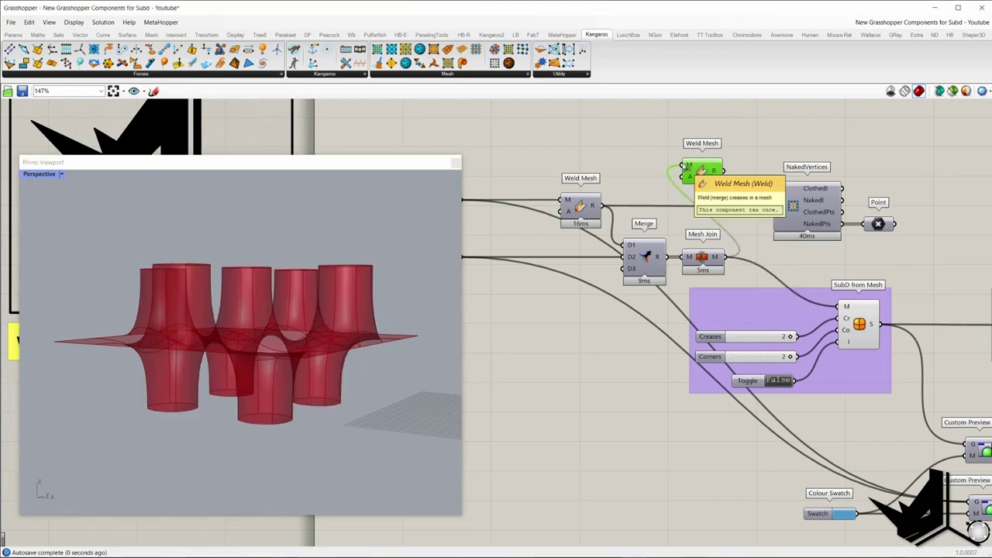
pyautogui.press('Delete')
pyautogui.moveTo(716, 306); pyautogui.dragTo(687, 287, button='right')
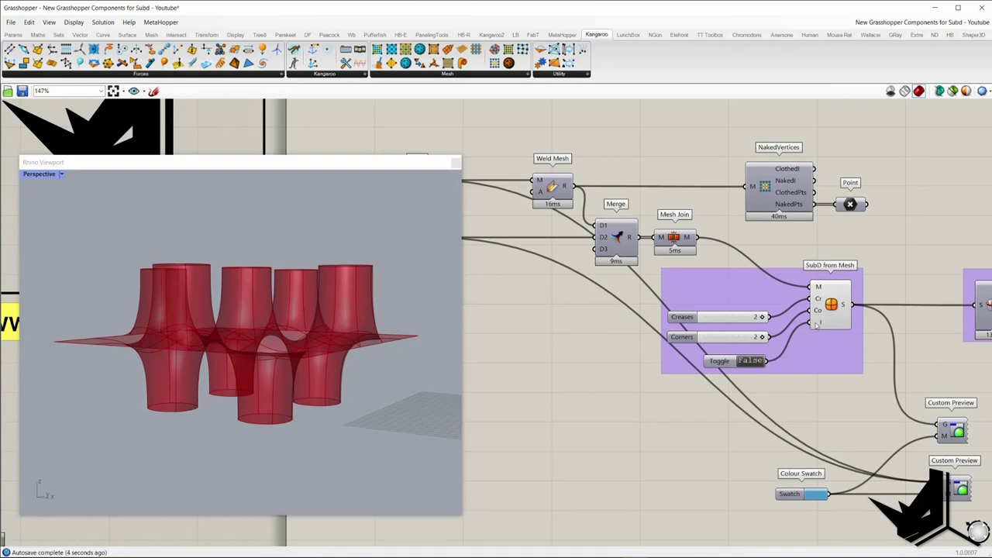
# Try the interpolation toggle of SubD from Mesh at True, set Creases to 1, and return the toggle to False.
pyautogui.click(750, 361)
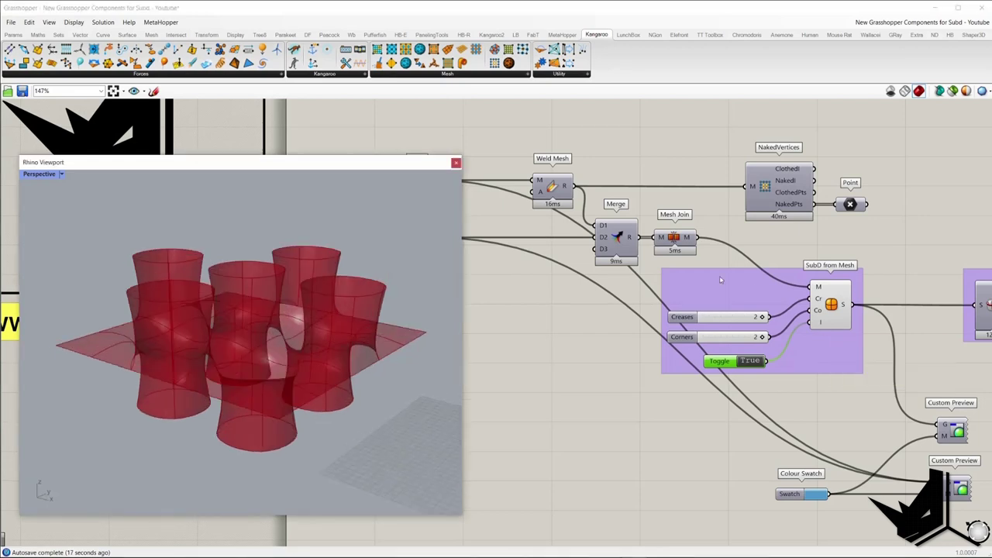
pyautogui.click(763, 338)
pyautogui.moveTo(763, 317); pyautogui.dragTo(671, 318)
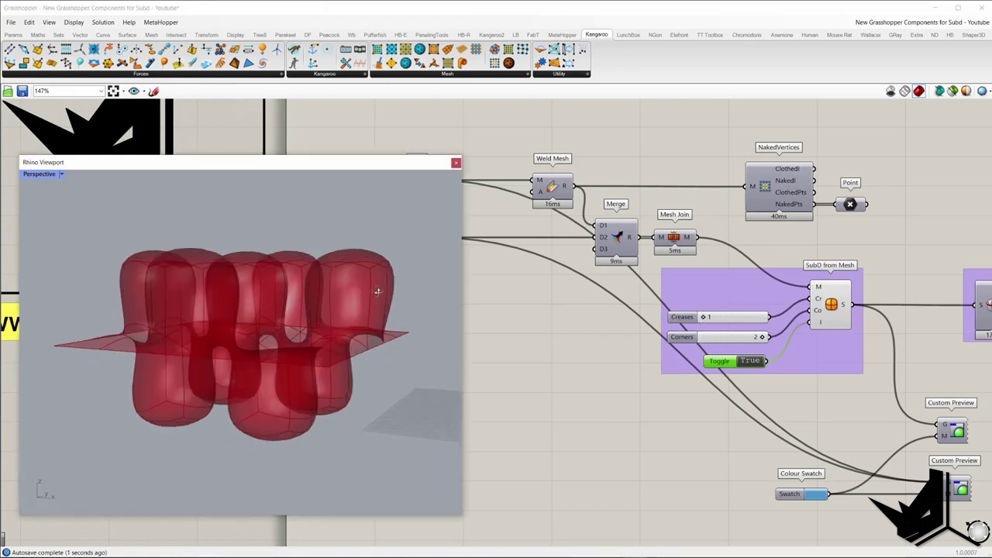
pyautogui.doubleClick(731, 361)
pyautogui.moveTo(792, 383); pyautogui.dragTo(742, 374, button='right')
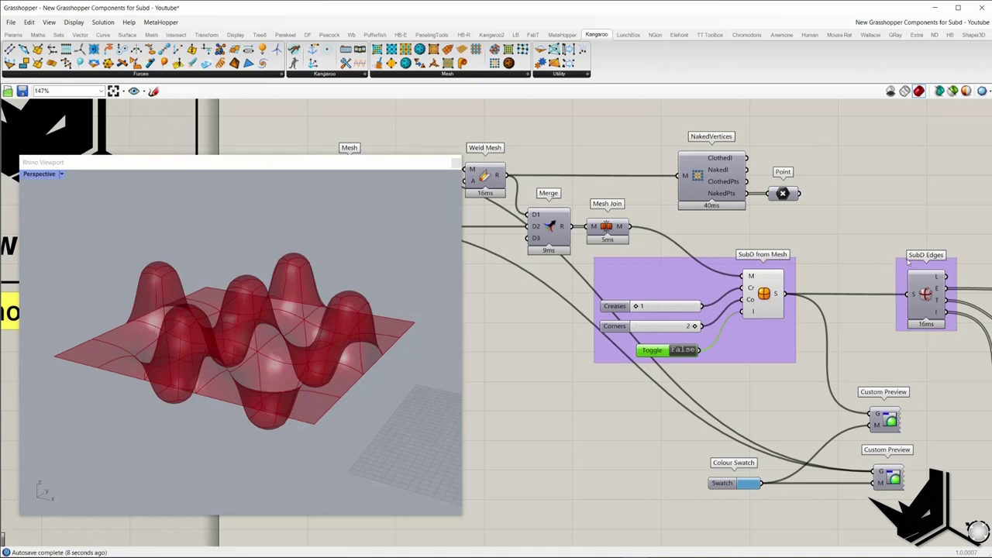
# Add a Curve parameter and connect the Line output of SubD Edges to it.
pyautogui.moveTo(880, 237); pyautogui.dragTo(779, 217, button='right')
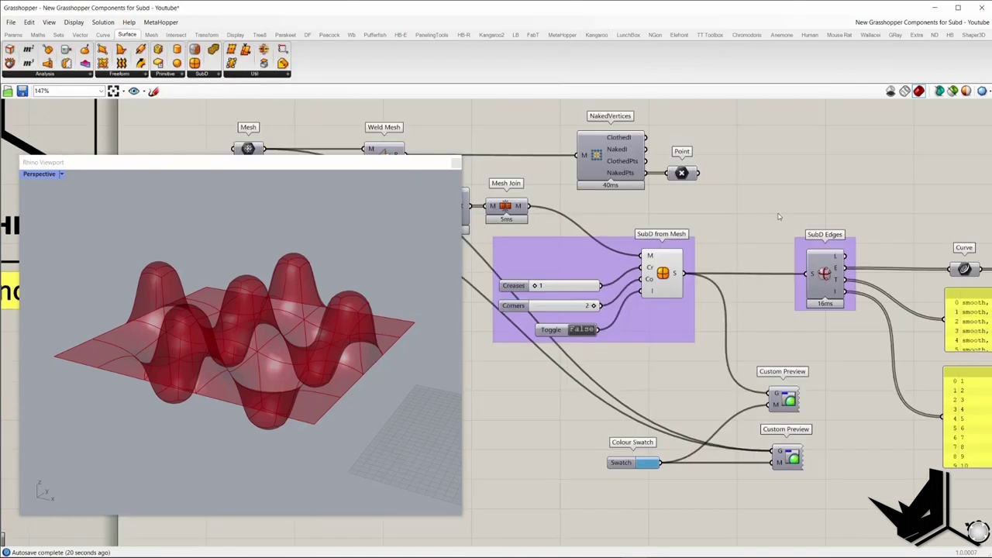
pyautogui.moveTo(778, 217); pyautogui.dragTo(867, 334)
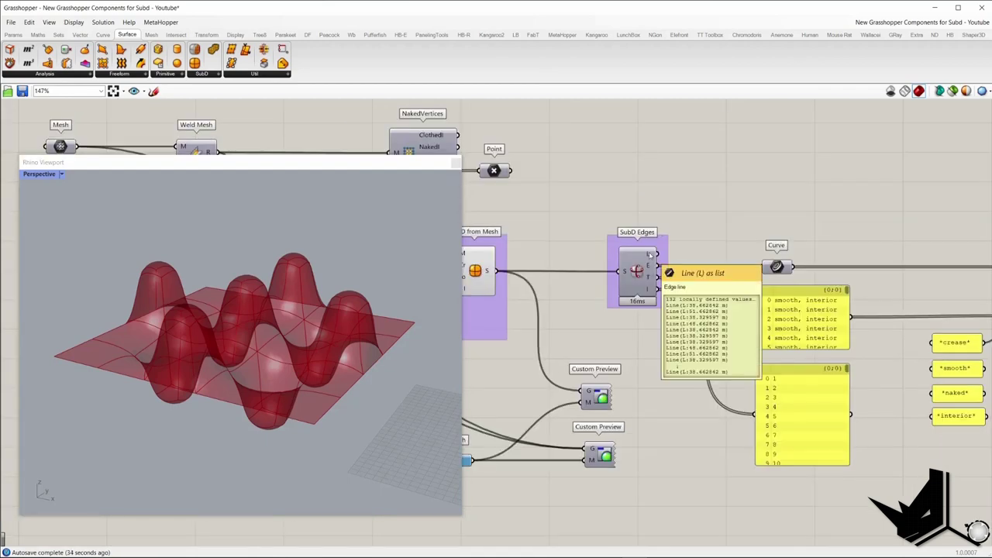
pyautogui.doubleClick(682, 176)
pyautogui.write('crv')
pyautogui.click(657, 157)
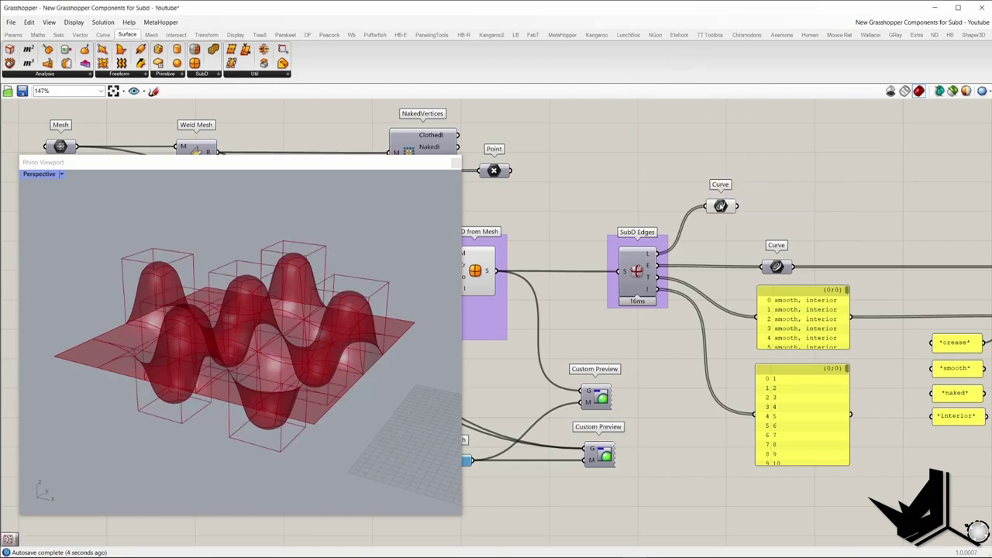
# Compare the straight edge lines with the smooth SubD by highlighting each one in the viewport.
pyautogui.moveTo(386, 270); pyautogui.dragTo(389, 268, button='right')
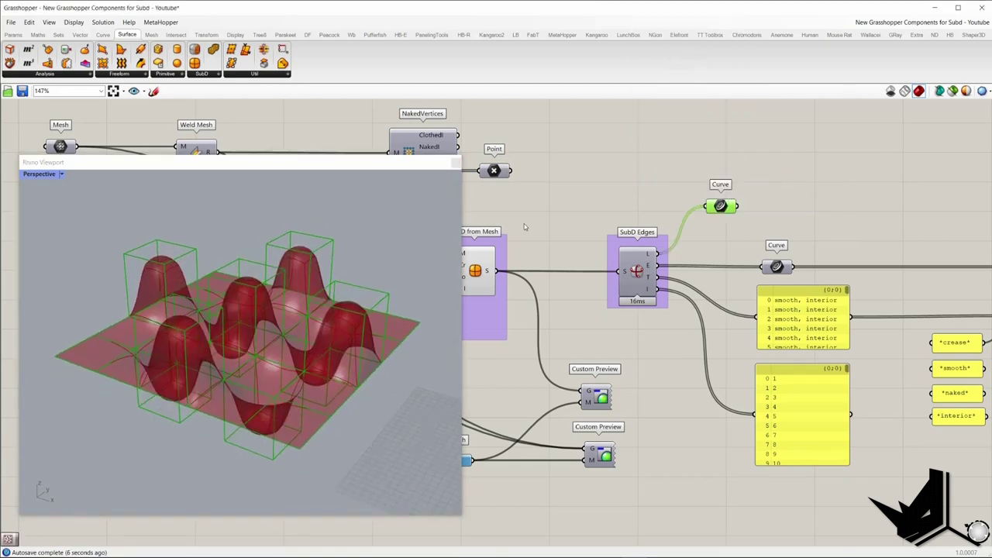
pyautogui.moveTo(524, 226); pyautogui.dragTo(569, 223, button='right')
pyautogui.moveTo(379, 271)
pyautogui.mouseDown(button='right')
pyautogui.moveTo(333, 256)
pyautogui.moveTo(366, 265)
pyautogui.mouseUp(button='right')
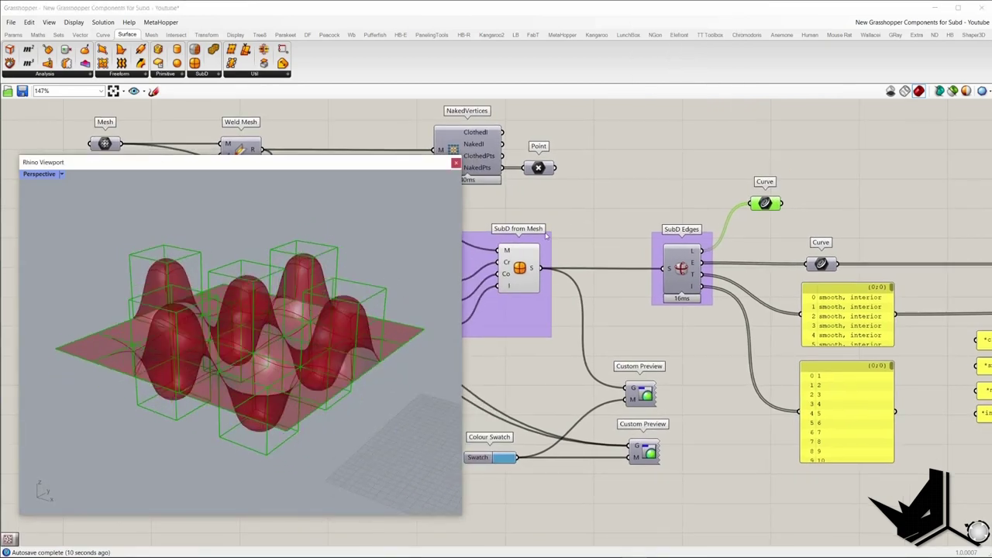
pyautogui.click(511, 263)
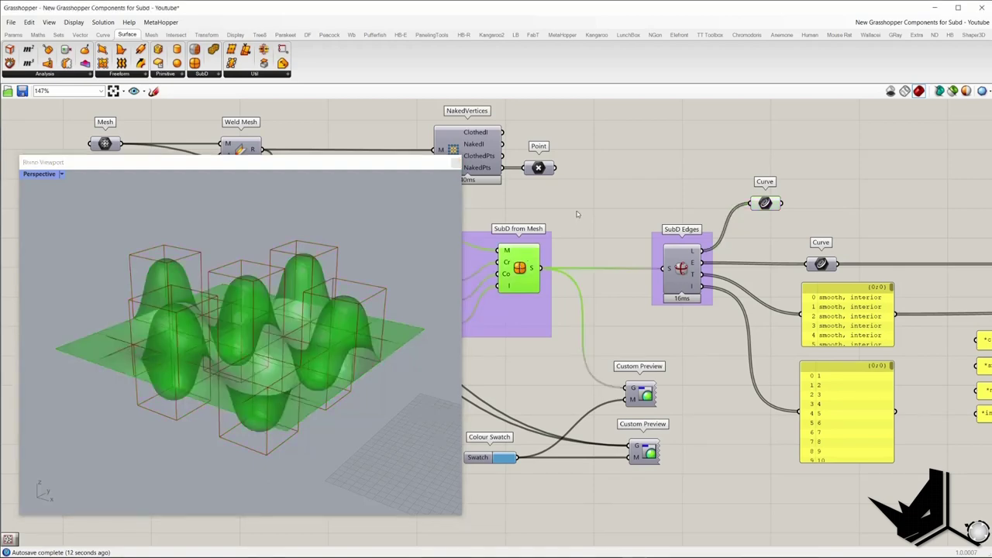
pyautogui.click(579, 212)
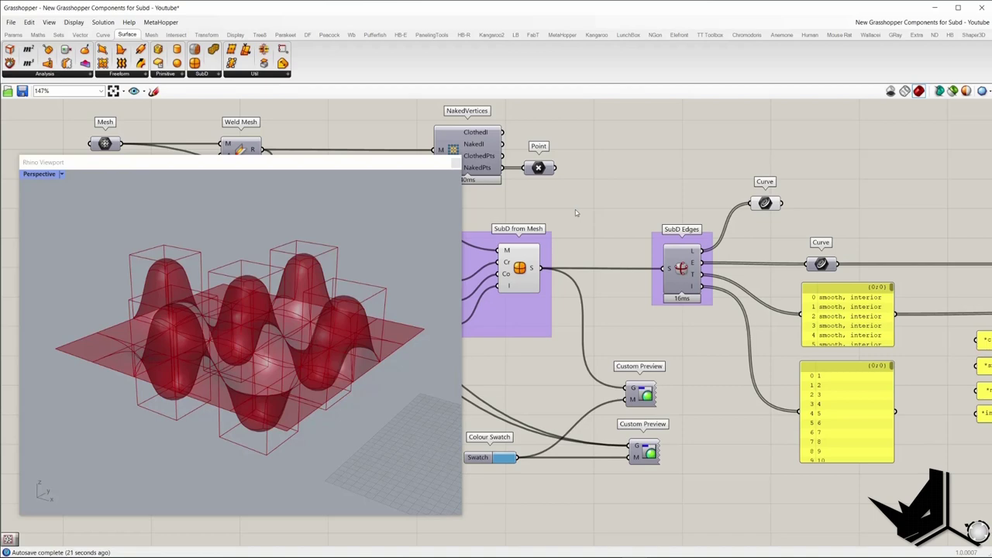
pyautogui.click(764, 203)
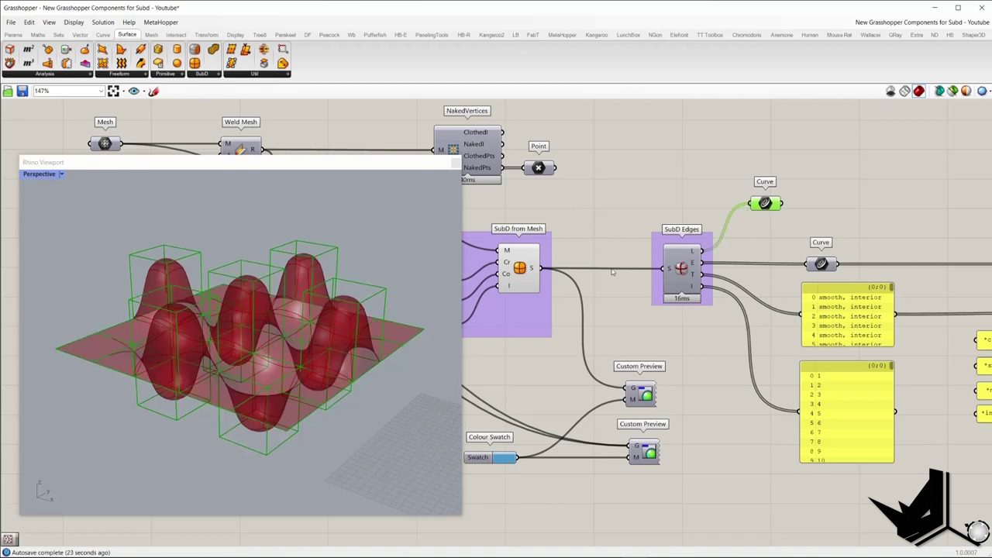
pyautogui.moveTo(364, 309); pyautogui.dragTo(365, 299, button='right')
# Rewire the new Curve parameter from the Line output to the Edge output of SubD Edges.
pyautogui.click(732, 208)
pyautogui.moveTo(751, 203); pyautogui.dragTo(702, 263)
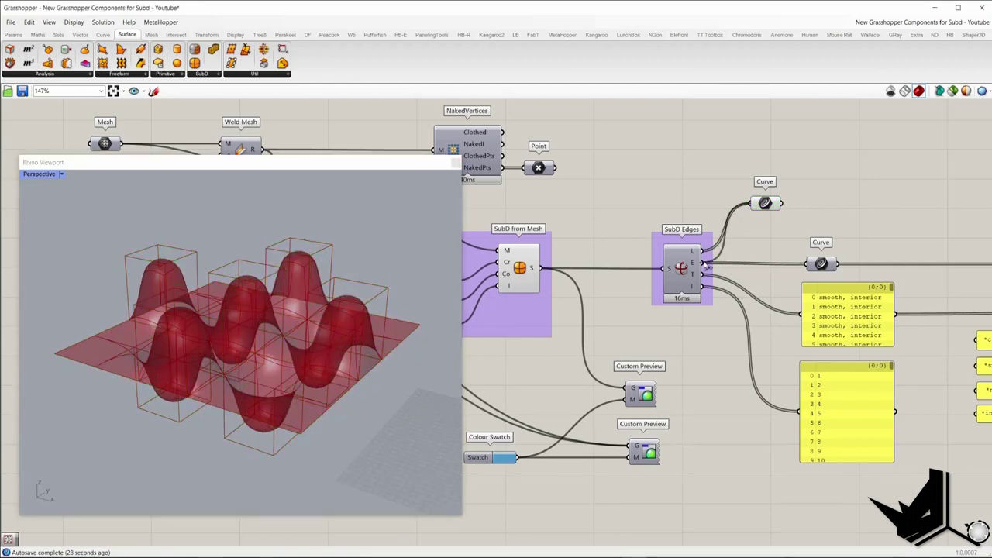
pyautogui.moveTo(764, 207); pyautogui.dragTo(769, 206)
pyautogui.moveTo(295, 289)
pyautogui.mouseDown(button='right')
pyautogui.moveTo(294, 324)
pyautogui.moveTo(304, 290)
pyautogui.moveTo(295, 295)
pyautogui.mouseUp(button='right')
# Compare the Line and Edge output data of SubD Edges and examine the highlighted edge curves on the SubD.
pyautogui.click(697, 252)
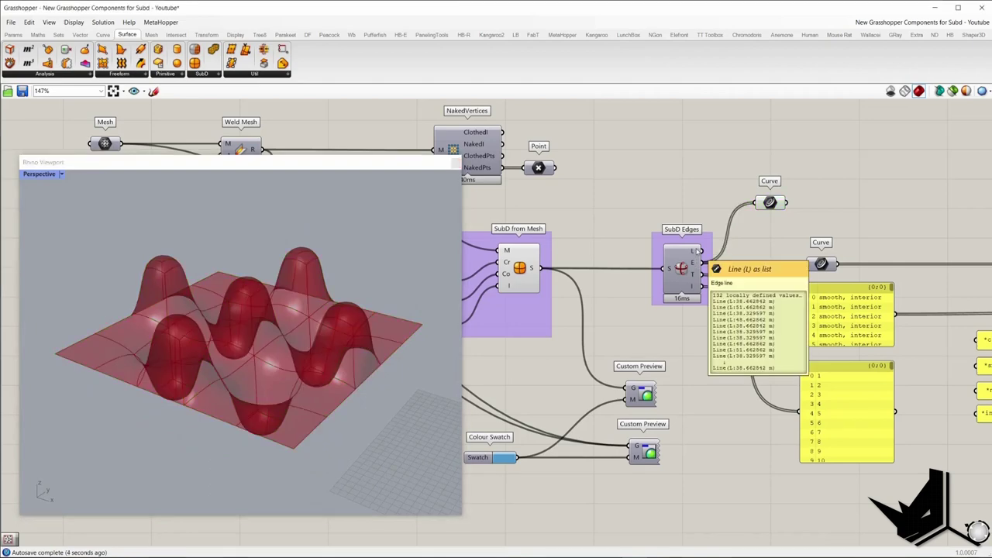
pyautogui.moveTo(694, 263)
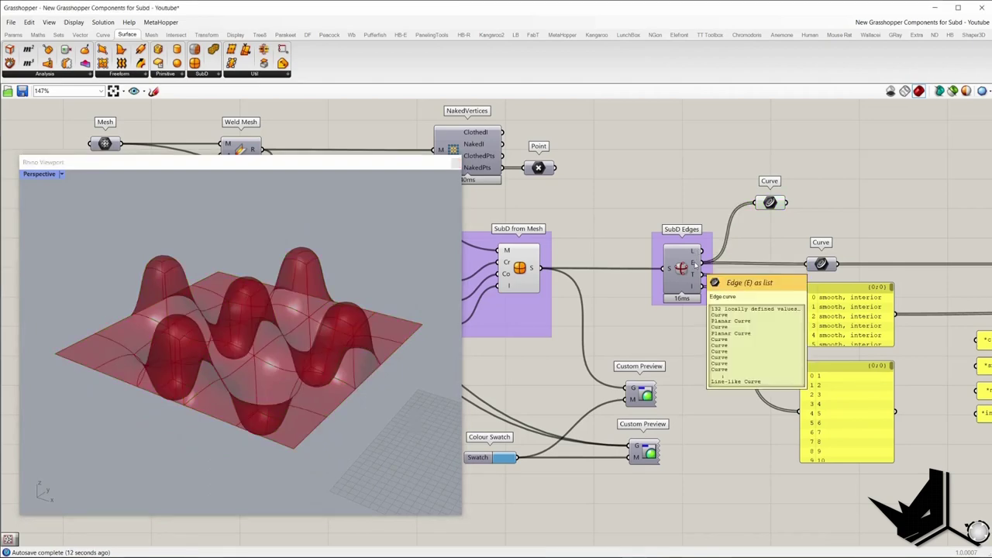
pyautogui.moveTo(769, 203); pyautogui.dragTo(778, 206)
pyautogui.moveTo(310, 325); pyautogui.dragTo(411, 314, button='right')
pyautogui.moveTo(767, 223); pyautogui.dragTo(713, 221, button='right')
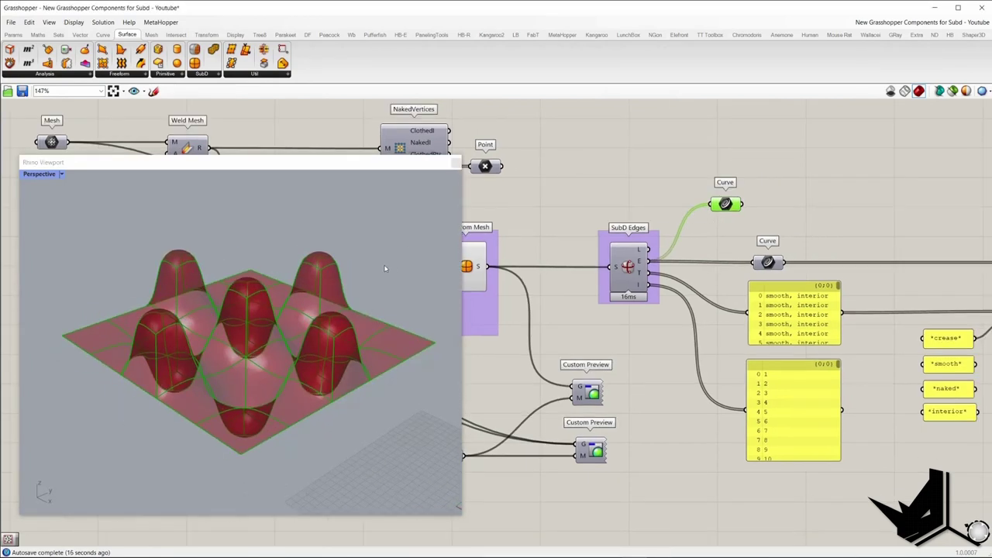
pyautogui.moveTo(338, 276); pyautogui.dragTo(324, 278, button='right')
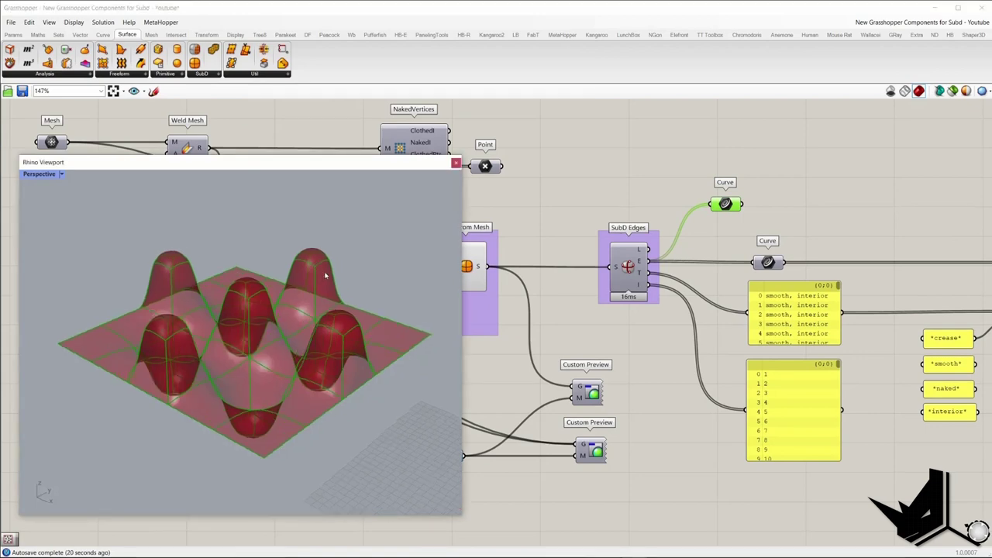
# Add a Panel fed by the new Curve parameter and compare its entries with the edge tags from SubD Edges.
pyautogui.moveTo(640, 273)
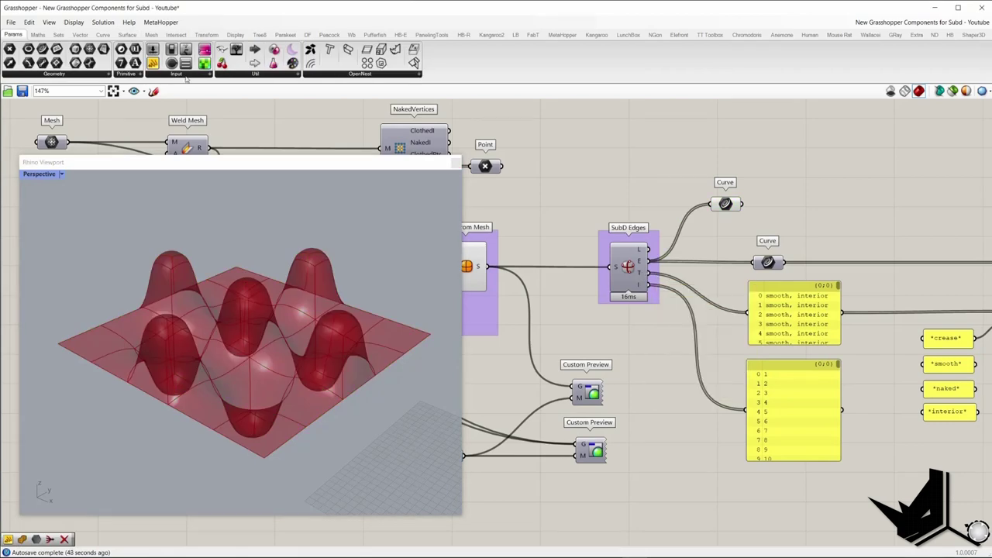
pyautogui.moveTo(153, 62); pyautogui.dragTo(741, 204)
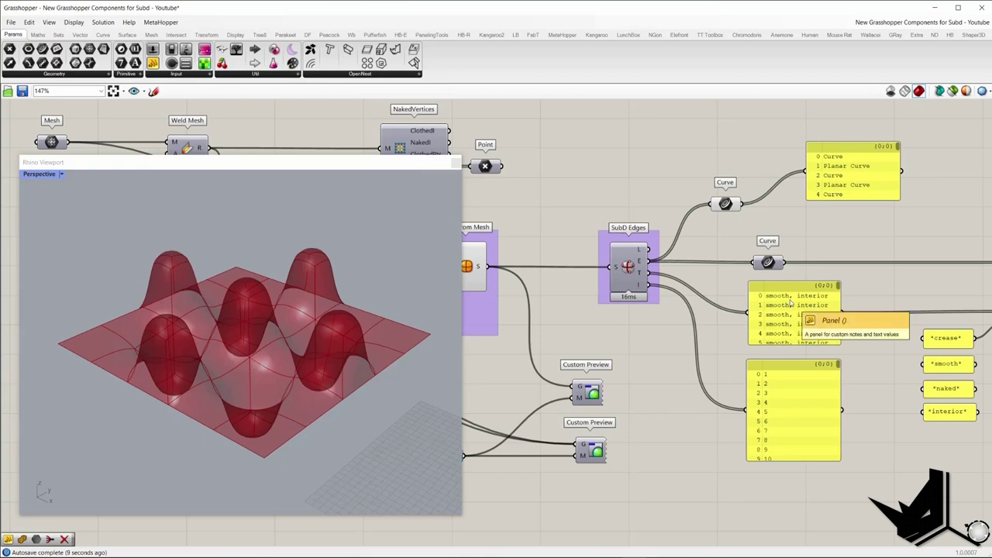
pyautogui.moveTo(839, 287); pyautogui.dragTo(837, 306)
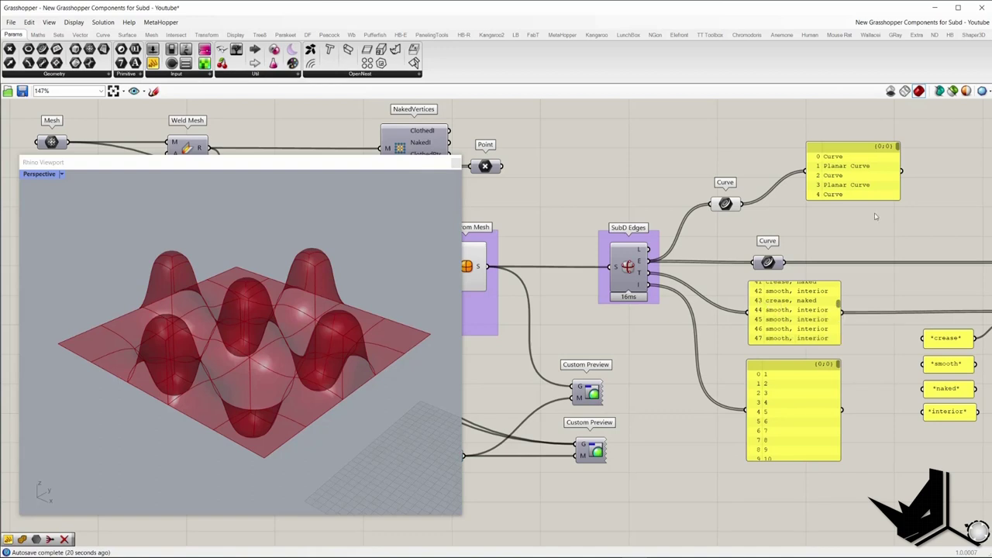
# Highlight the new Curve parameter together with its panel to inspect the extracted edge curves on the SubD.
pyautogui.moveTo(880, 215); pyautogui.dragTo(745, 211, button='right')
pyautogui.moveTo(766, 219); pyautogui.dragTo(581, 157)
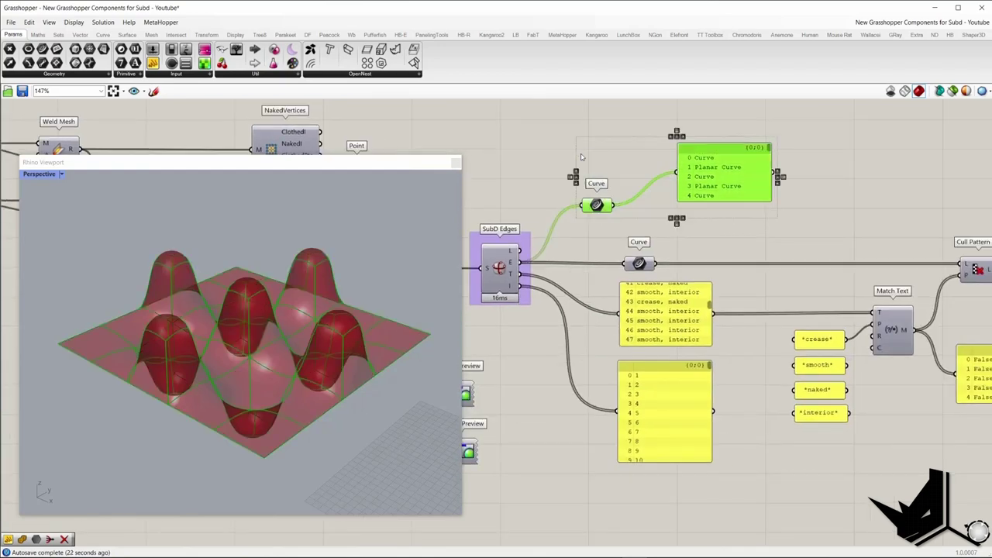
pyautogui.click(754, 221)
pyautogui.moveTo(777, 232); pyautogui.dragTo(561, 147)
pyautogui.click(698, 214)
# Examine the Match Text component, its edge tag input and the wildcard pattern panels such as *crease*.
pyautogui.moveTo(893, 324); pyautogui.dragTo(829, 302, button='right')
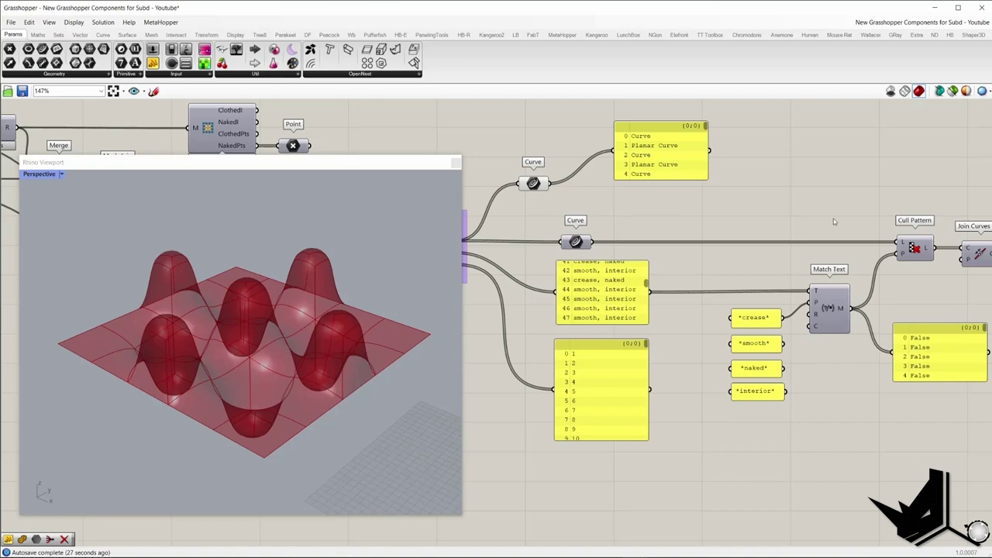
pyautogui.click(829, 308)
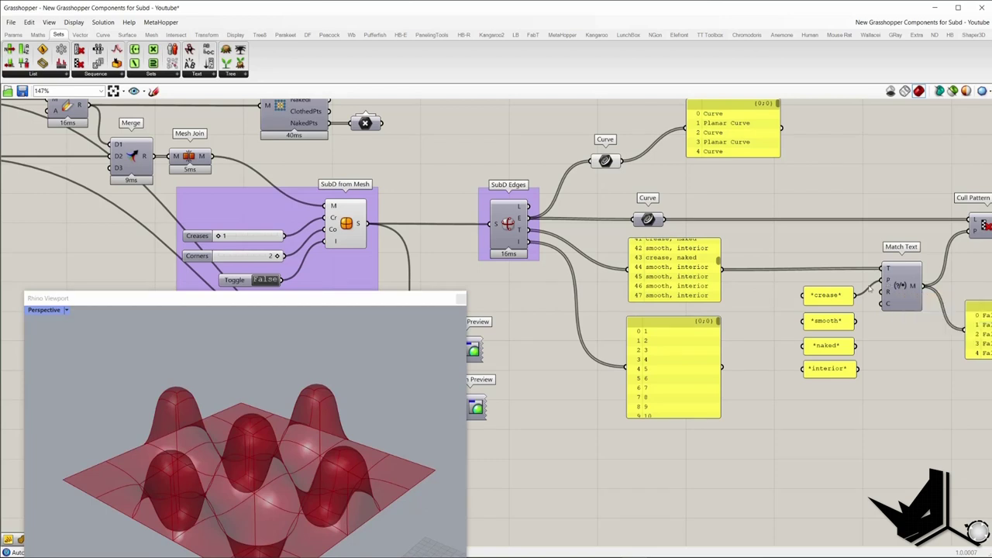
pyautogui.moveTo(870, 289); pyautogui.dragTo(795, 289, button='right')
pyautogui.moveTo(643, 261); pyautogui.dragTo(642, 239)
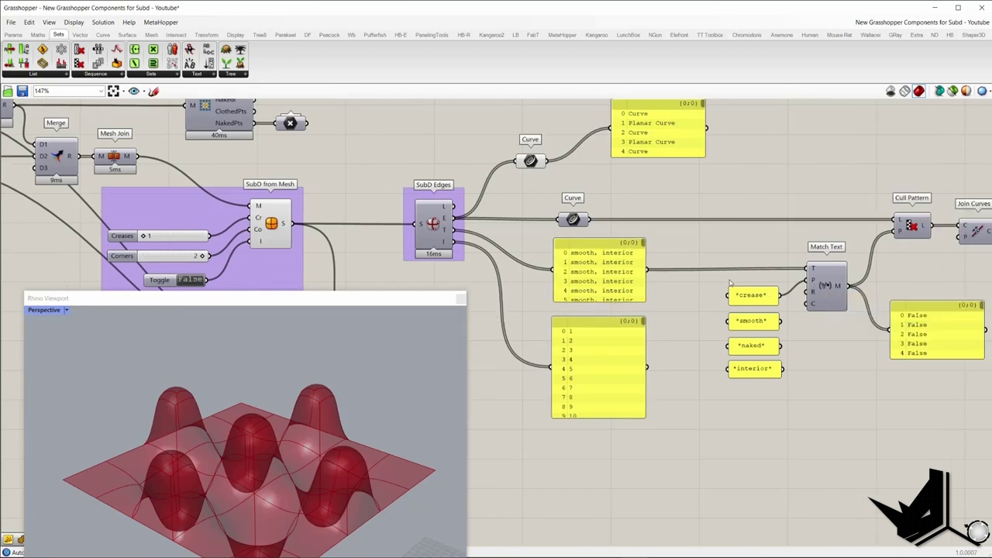
pyautogui.moveTo(707, 269); pyautogui.dragTo(793, 309)
pyautogui.scroll(3, 764, 293)
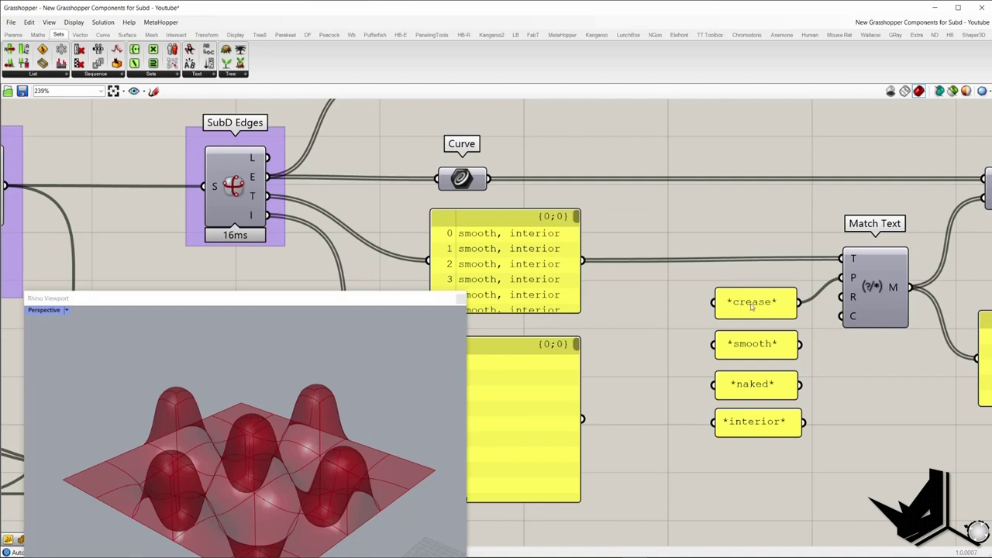
pyautogui.scroll(-3, 767, 242)
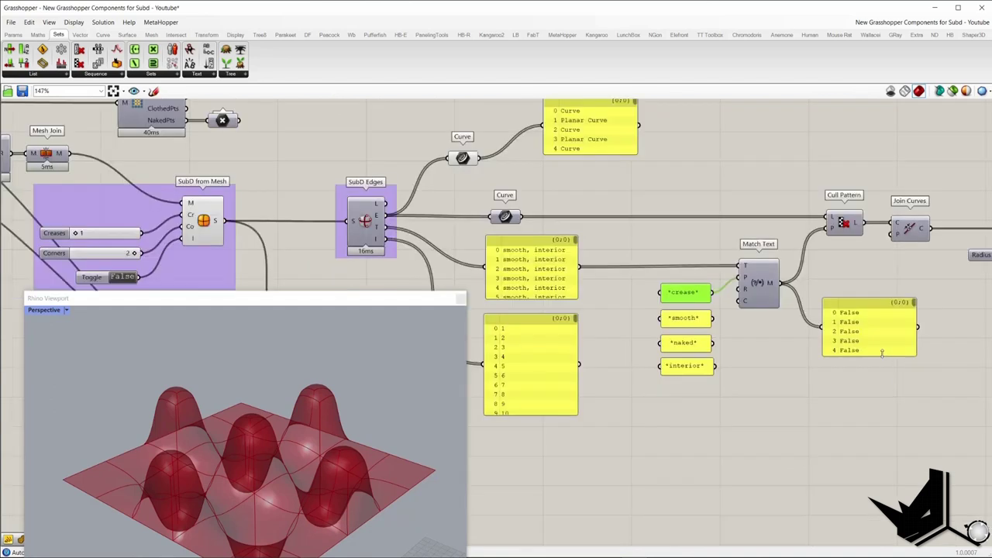
# Enlarge the panel showing the Match Text output and compare its True and False entries with the edge tags.
pyautogui.moveTo(881, 356); pyautogui.dragTo(882, 468)
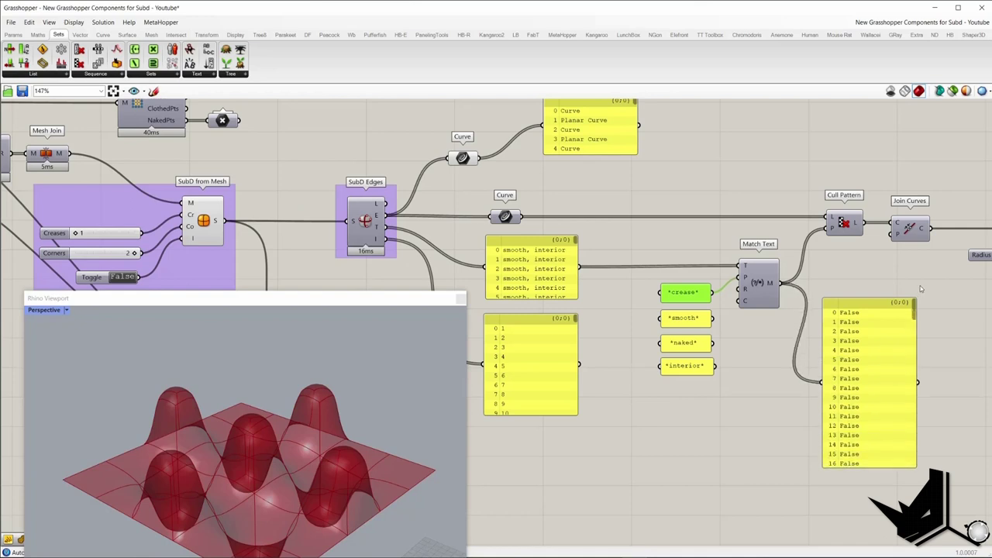
pyautogui.moveTo(916, 304); pyautogui.dragTo(914, 355)
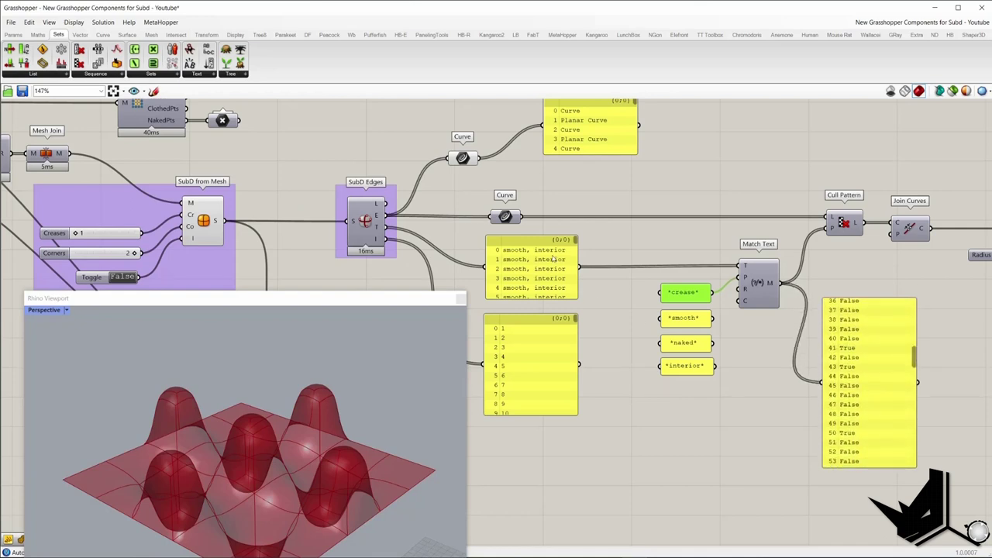
pyautogui.scroll(-13, 575, 242)
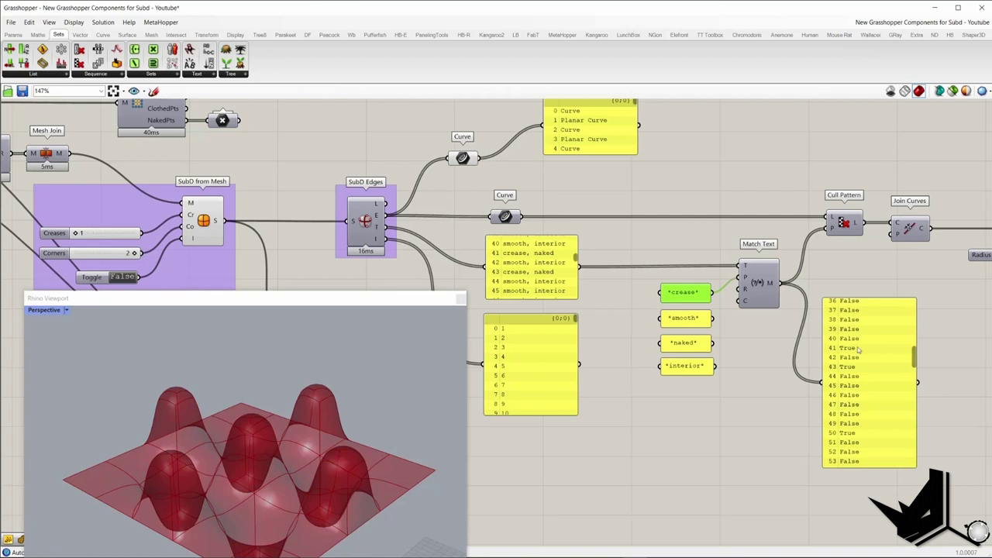
pyautogui.moveTo(472, 184); pyautogui.dragTo(539, 227)
pyautogui.moveTo(792, 184); pyautogui.dragTo(839, 218)
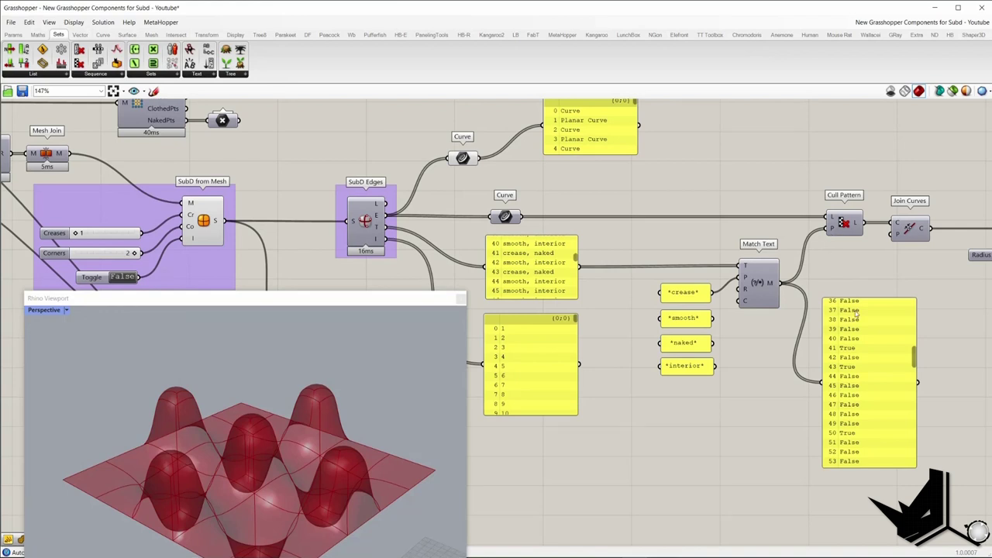
pyautogui.moveTo(721, 227); pyautogui.dragTo(806, 322)
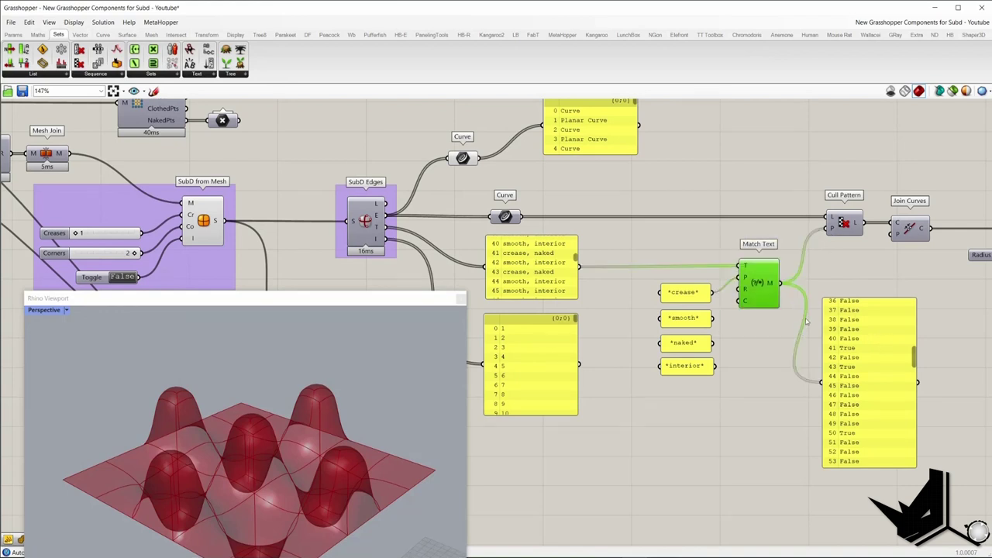
# Turn on the preview of the Cull Pattern component, and reposition and enlarge the Rhino viewport.
pyautogui.click(844, 221)
pyautogui.rightClick(786, 170)
pyautogui.click(800, 177)
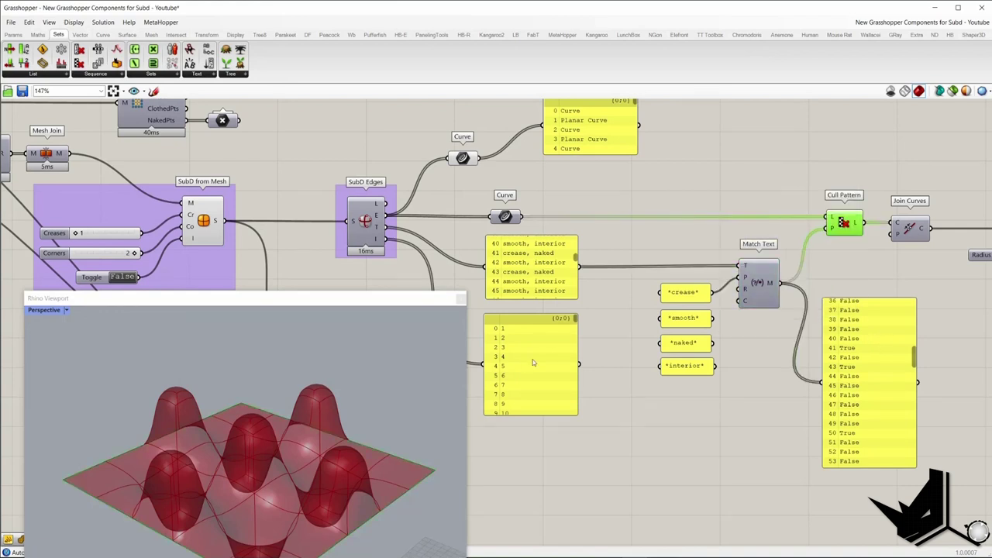
pyautogui.moveTo(318, 299); pyautogui.dragTo(320, 81)
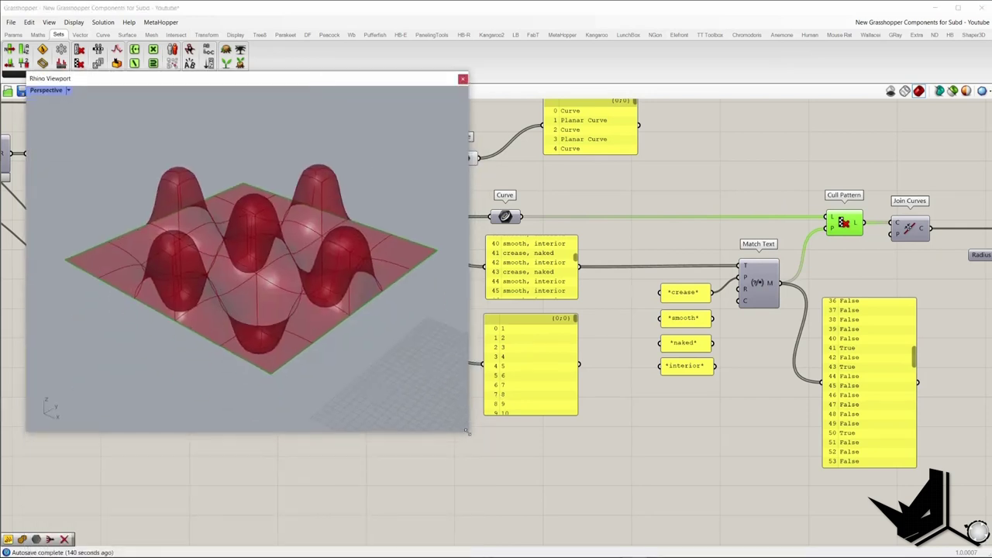
pyautogui.moveTo(468, 432); pyautogui.dragTo(502, 478)
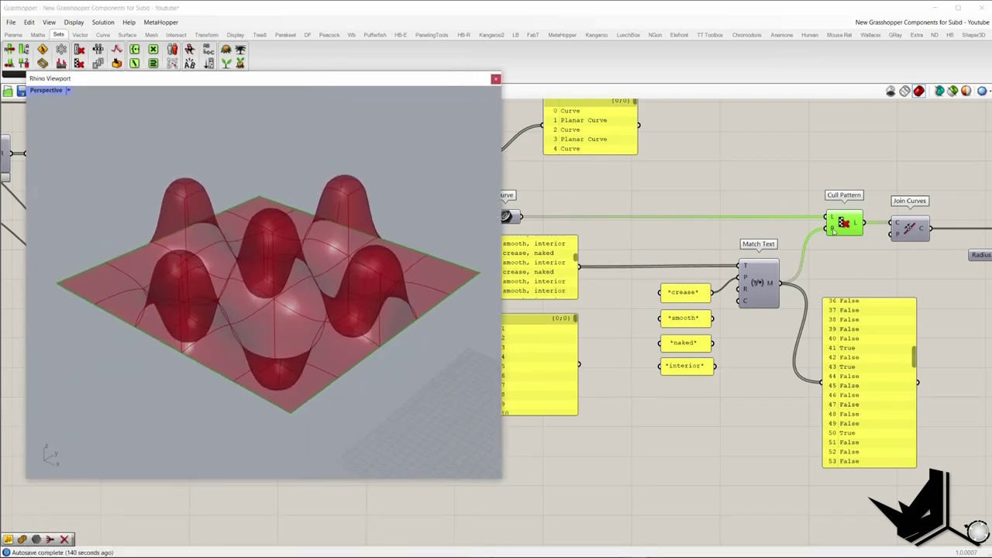
pyautogui.moveTo(194, 316); pyautogui.dragTo(213, 302, button='right')
# Change the Creases setting of SubD from Mesh to crease the tube ends, and inspect the filtered crease edges.
pyautogui.scroll(-3, 657, 248)
pyautogui.moveTo(620, 264); pyautogui.dragTo(961, 297, button='right')
pyautogui.scroll(2, 845, 299)
pyautogui.scroll(2, 626, 268)
pyautogui.moveTo(636, 269); pyautogui.dragTo(708, 273)
pyautogui.scroll(4, 323, 254)
pyautogui.moveTo(757, 199); pyautogui.dragTo(696, 193, button='right')
pyautogui.scroll(-3, 674, 232)
pyautogui.moveTo(926, 281); pyautogui.dragTo(557, 295, button='right')
pyautogui.scroll(2, 868, 292)
pyautogui.moveTo(718, 296); pyautogui.dragTo(773, 284, button='right')
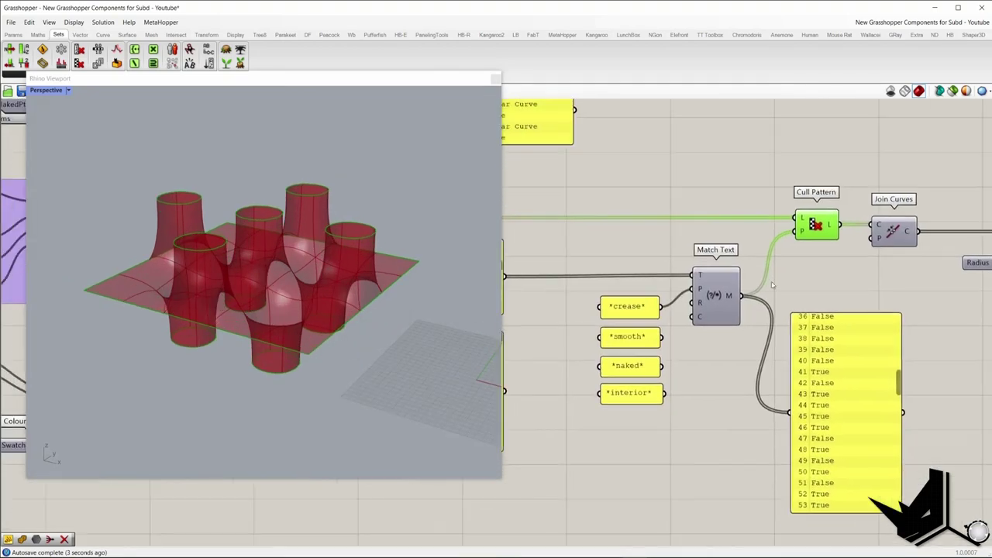
pyautogui.moveTo(232, 263)
pyautogui.mouseDown(button='right')
pyautogui.moveTo(239, 251)
pyautogui.moveTo(227, 254)
pyautogui.mouseUp(button='right')
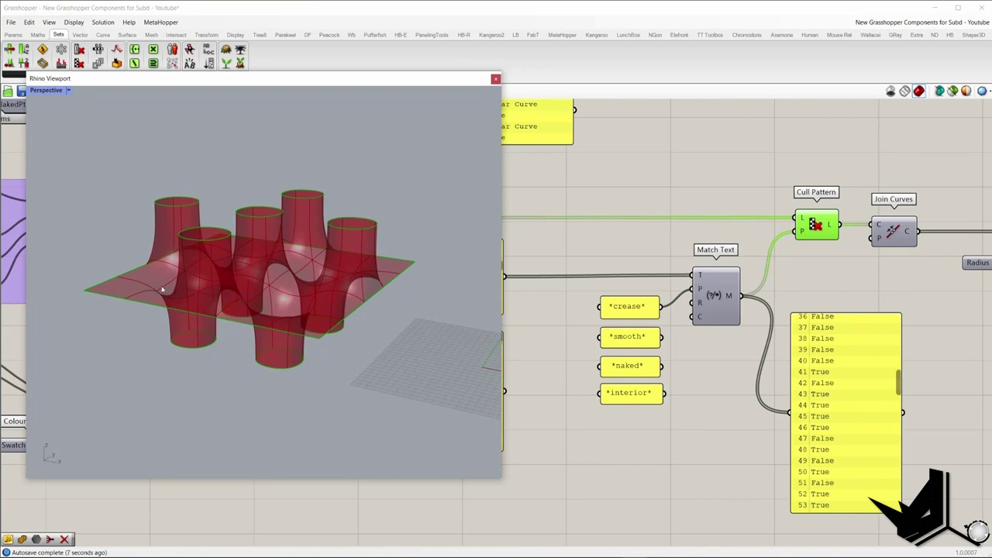
pyautogui.moveTo(316, 229); pyautogui.dragTo(193, 165, button='right')
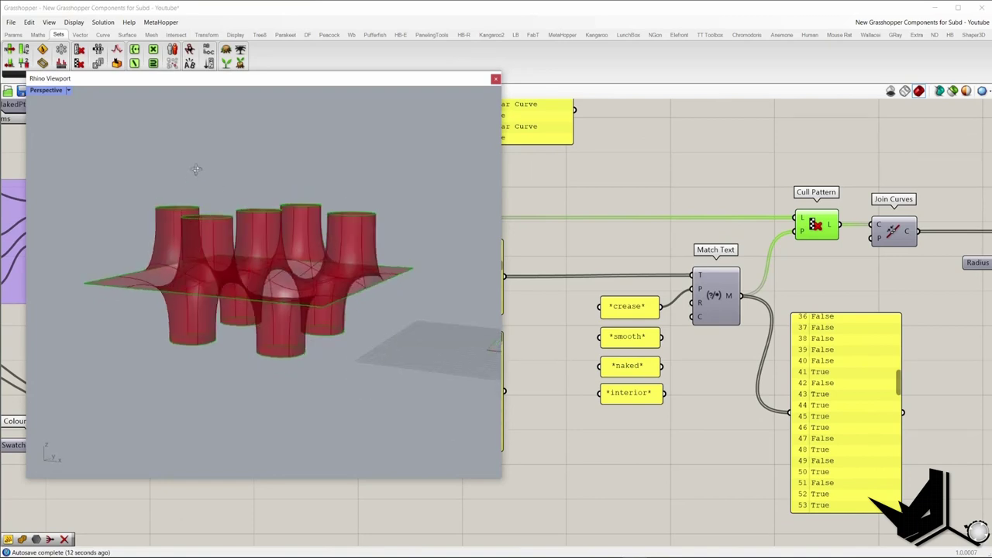
pyautogui.moveTo(133, 314); pyautogui.dragTo(437, 386)
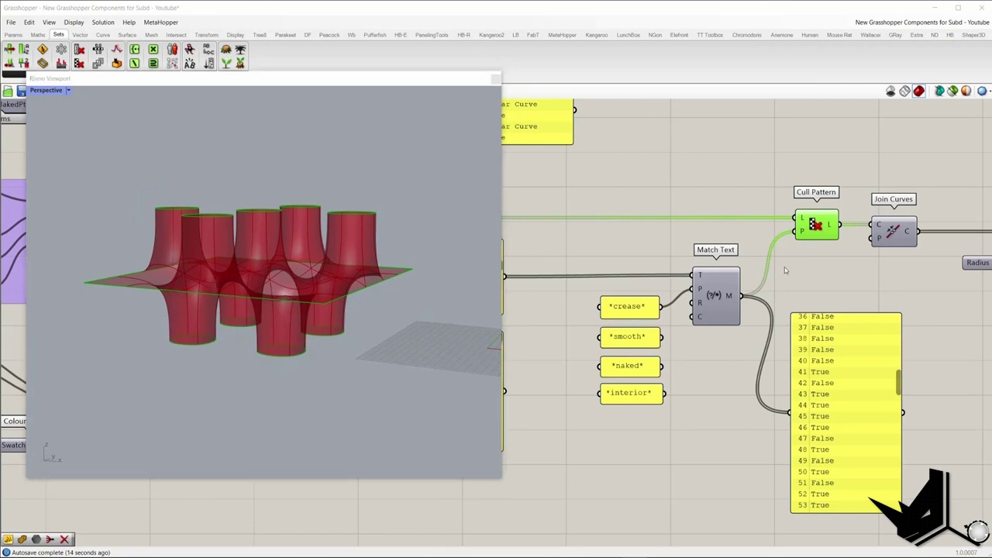
# Turn on the preview of the Join Curves component that joins the filtered edges.
pyautogui.moveTo(784, 266); pyautogui.dragTo(637, 268, button='right')
pyautogui.click(741, 231)
pyautogui.middleClick(727, 165)
pyautogui.click(740, 169)
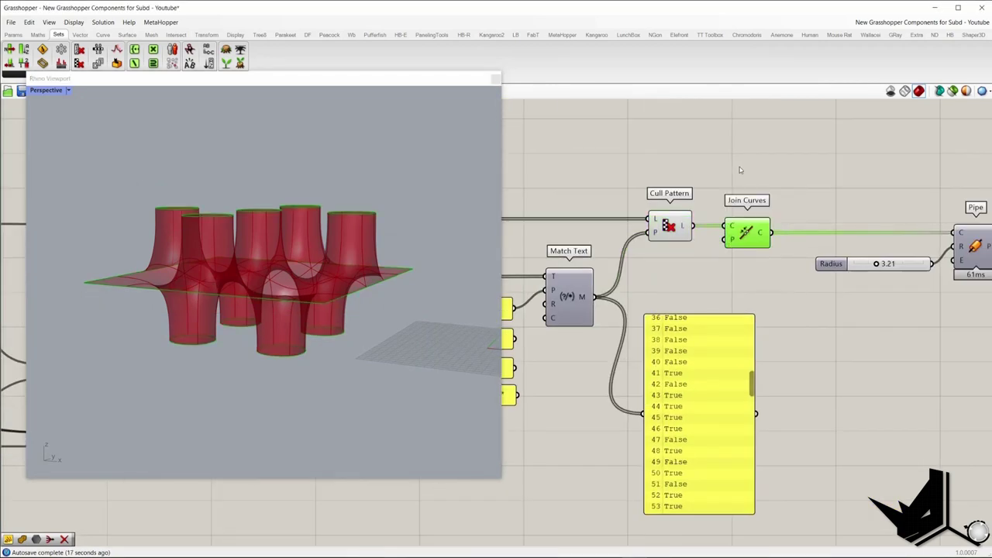
# Turn on the Custom Preview connected to Pipe to display the coloured pipes along the crease edges.
pyautogui.moveTo(956, 255); pyautogui.dragTo(878, 249, button='right')
pyautogui.click(881, 244)
pyautogui.middleClick(832, 179)
pyautogui.click(821, 179)
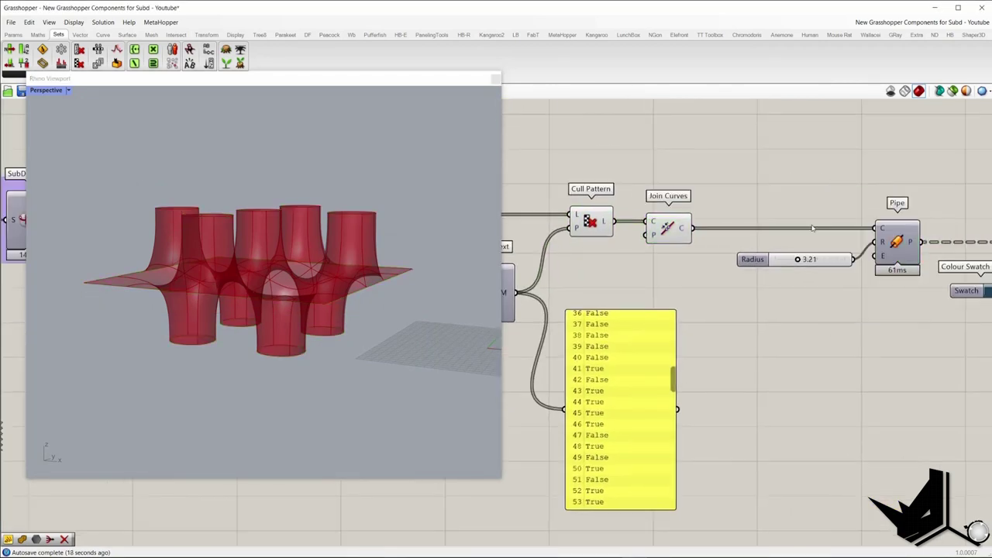
pyautogui.scroll(-2, 812, 228)
pyautogui.moveTo(976, 241); pyautogui.dragTo(897, 242, button='right')
pyautogui.click(901, 242)
pyautogui.rightClick(818, 178)
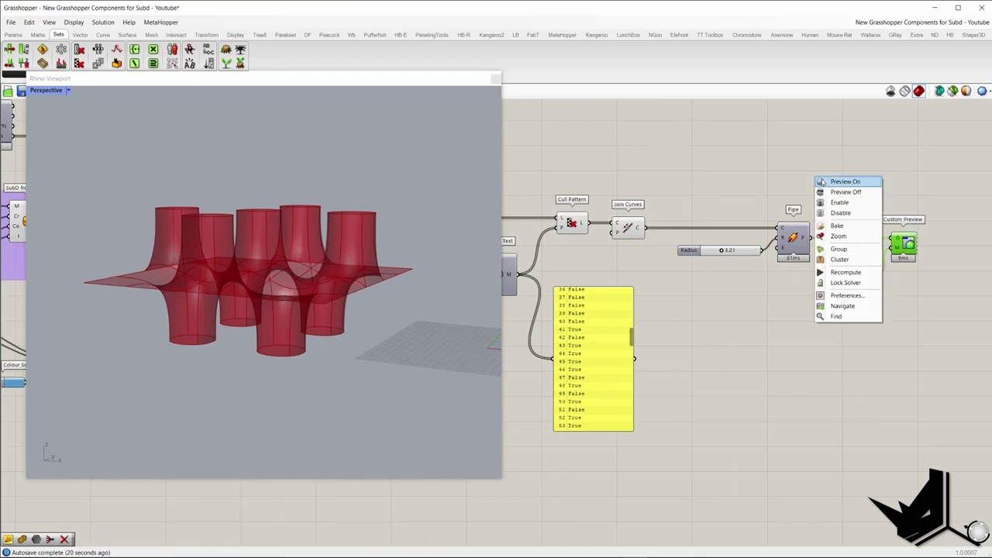
pyautogui.click(822, 183)
pyautogui.moveTo(364, 232); pyautogui.dragTo(395, 267, button='right')
pyautogui.click(681, 121)
pyautogui.moveTo(371, 205); pyautogui.dragTo(294, 208, button='right')
# Rewire the pattern input of Match Text to the *smooth* panel and then to *naked*, comparing the piped edges.
pyautogui.moveTo(538, 224); pyautogui.dragTo(733, 233, button='right')
pyautogui.moveTo(638, 233); pyautogui.dragTo(739, 218, button='right')
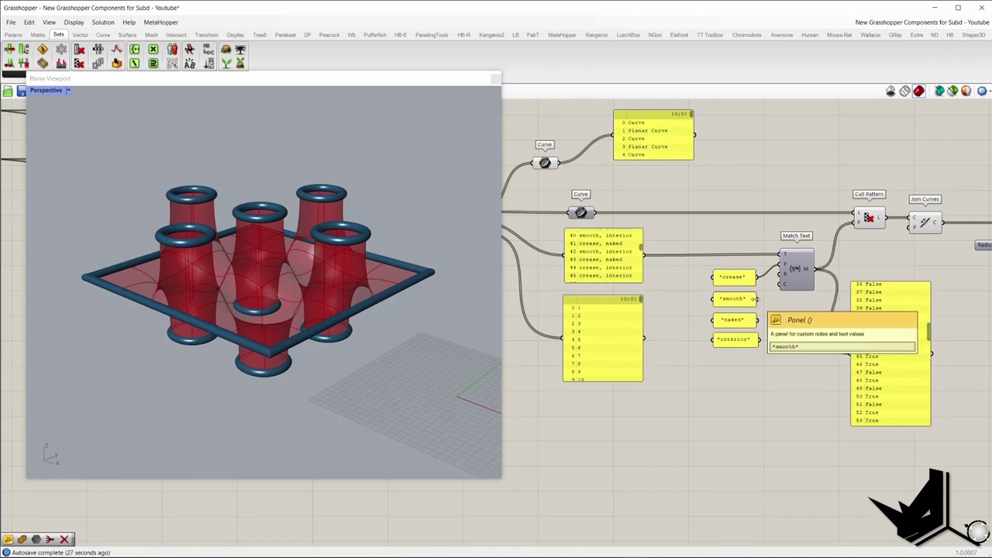
pyautogui.moveTo(696, 292); pyautogui.dragTo(776, 265)
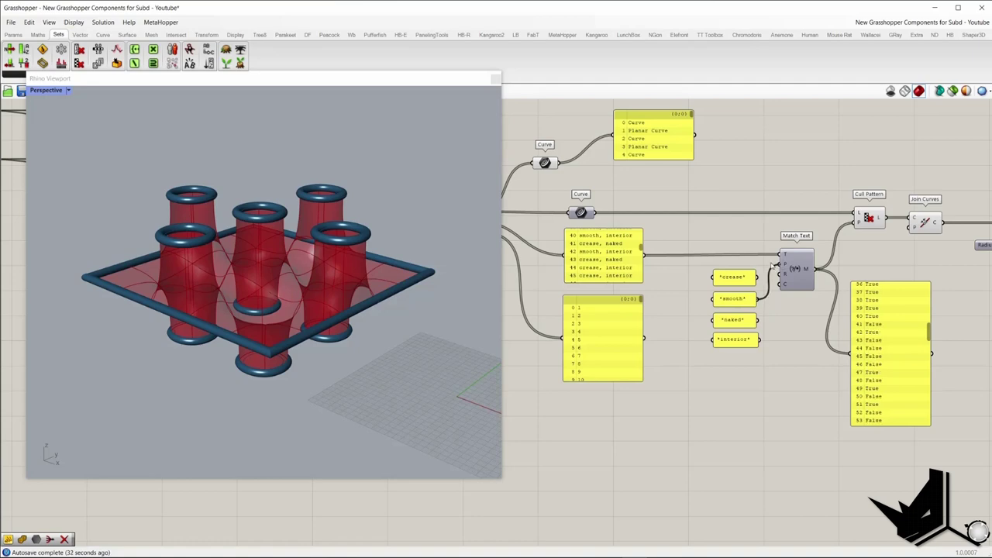
pyautogui.moveTo(252, 267)
pyautogui.mouseDown(button='right')
pyautogui.moveTo(253, 347)
pyautogui.moveTo(300, 307)
pyautogui.moveTo(327, 264)
pyautogui.moveTo(257, 284)
pyautogui.mouseUp(button='right')
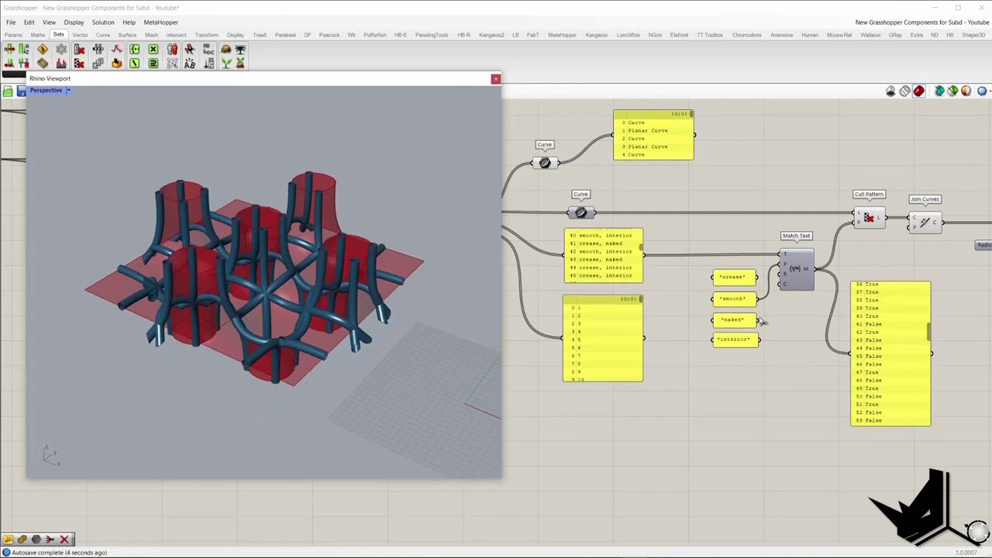
pyautogui.keyDown('shift'); pyautogui.moveTo(758, 319); pyautogui.dragTo(778, 267); pyautogui.keyUp('shift')
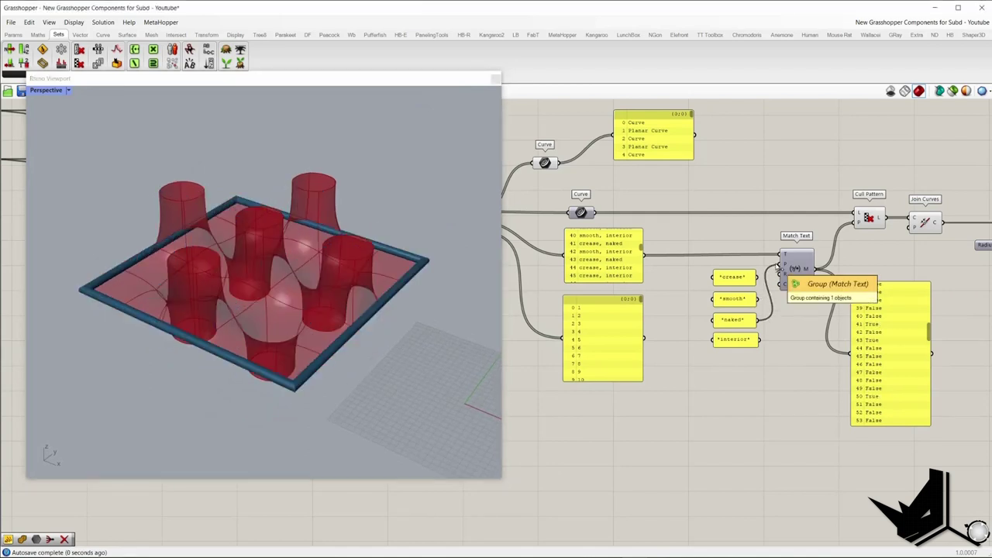
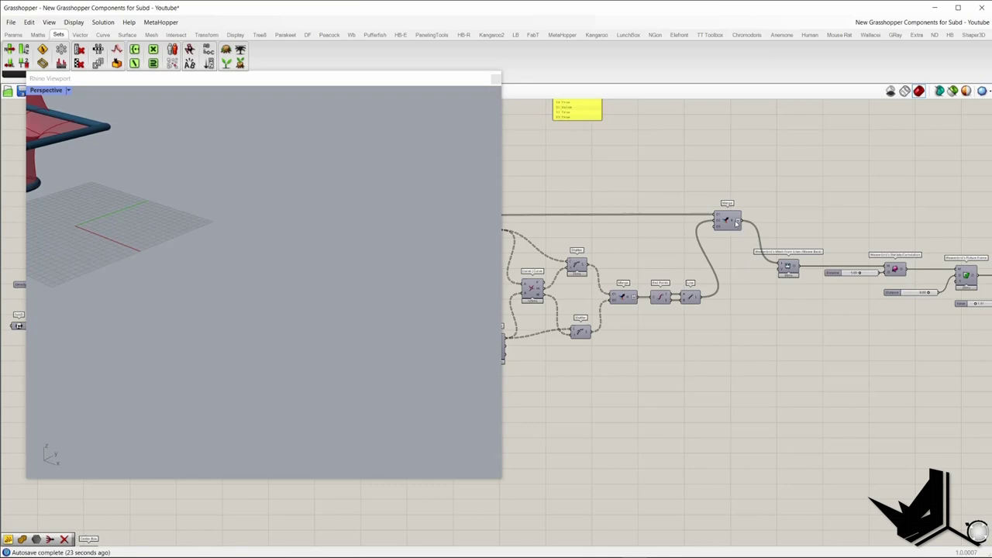
# Disable the Merge component that feeds the mesh-from-lines component in the second definition.
pyautogui.rightClick(761, 208)
pyautogui.click(794, 241)
pyautogui.scroll(-5, 831, 302)
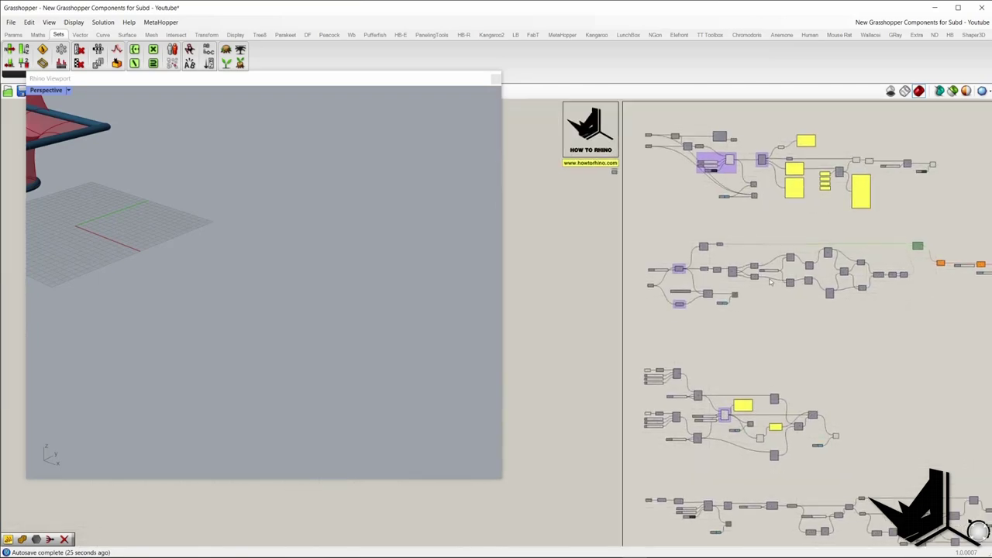
# Select the SubD parameter at the start of the second definition to highlight its referenced geometry.
pyautogui.scroll(6, 729, 273)
pyautogui.click(572, 265)
pyautogui.moveTo(558, 219); pyautogui.dragTo(735, 223, button='right')
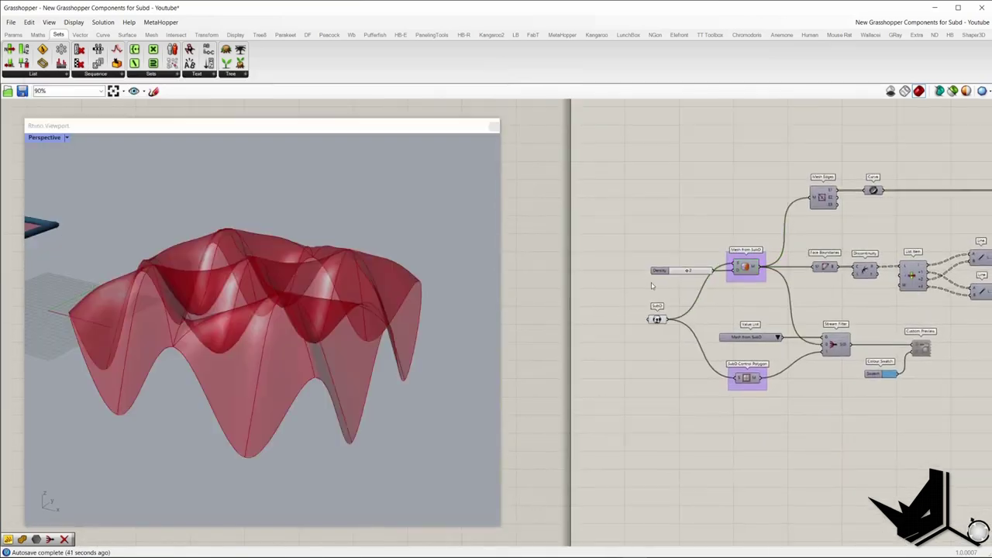
pyautogui.moveTo(632, 288); pyautogui.dragTo(683, 337)
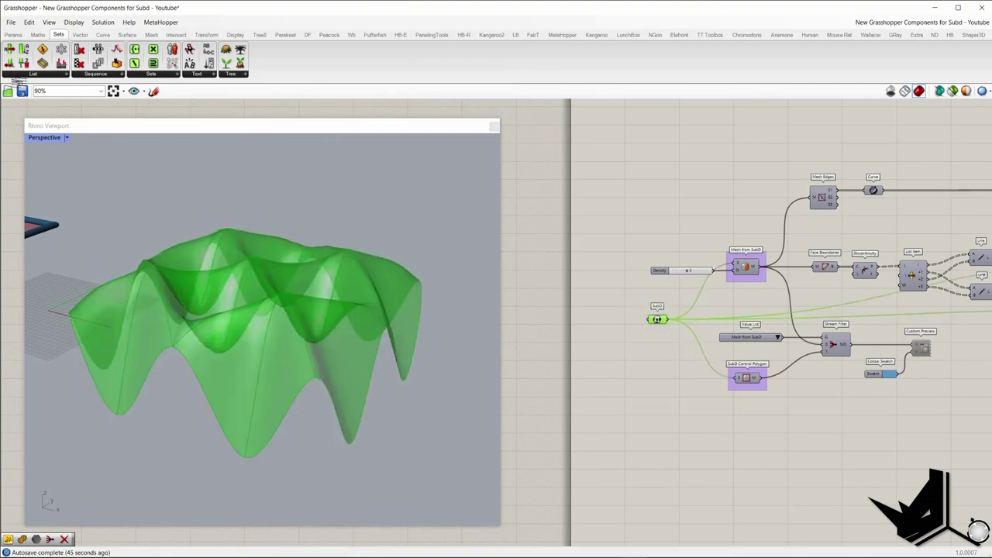
# Look up the SubD container among the Geometry parameters and check the referenced SubD in the placed parameter.
pyautogui.click(12, 35)
pyautogui.click(54, 73)
pyautogui.moveTo(122, 132); pyautogui.dragTo(297, 104)
pyautogui.click(46, 73)
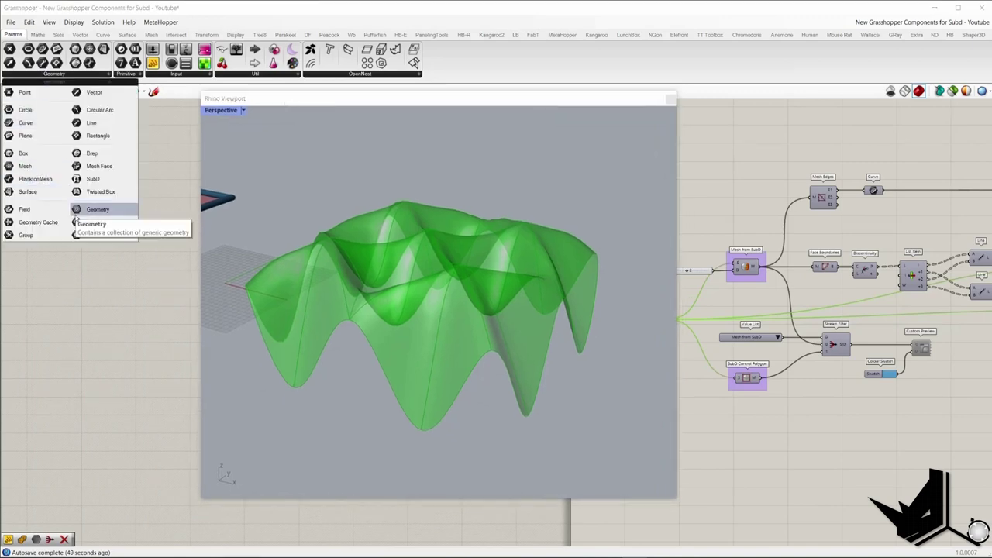
pyautogui.moveTo(330, 100); pyautogui.dragTo(216, 123)
pyautogui.moveTo(636, 301); pyautogui.dragTo(670, 330)
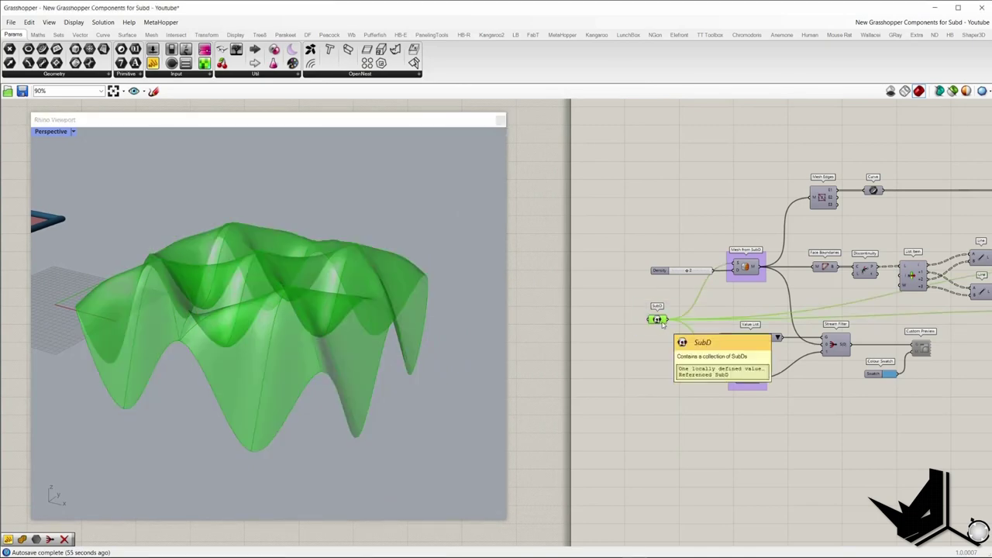
pyautogui.click(688, 290)
pyautogui.moveTo(688, 291); pyautogui.dragTo(613, 322, button='right')
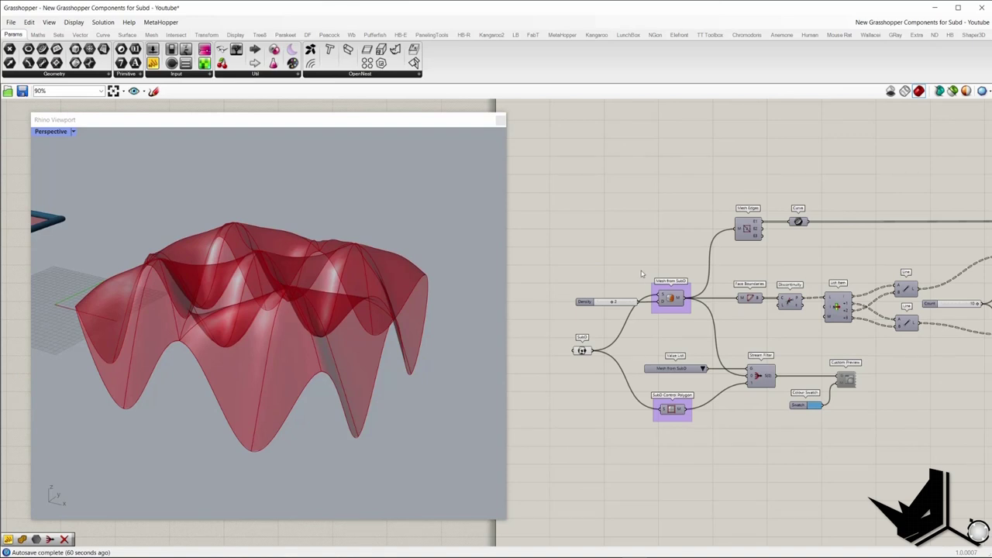
# Compare the Mesh from SubD component with the SubD from Mesh component in the other definition on the canvas.
pyautogui.moveTo(649, 258); pyautogui.dragTo(705, 333)
pyautogui.moveTo(694, 121); pyautogui.dragTo(685, 208, button='right')
pyautogui.click(773, 247)
pyautogui.click(640, 421)
pyautogui.scroll(2, 608, 384)
pyautogui.moveTo(629, 421); pyautogui.dragTo(686, 442, button='right')
pyautogui.scroll(-3, 685, 441)
pyautogui.moveTo(735, 284); pyautogui.dragTo(660, 408, button='right')
pyautogui.scroll(1, 721, 245)
pyautogui.scroll(1, 721, 245)
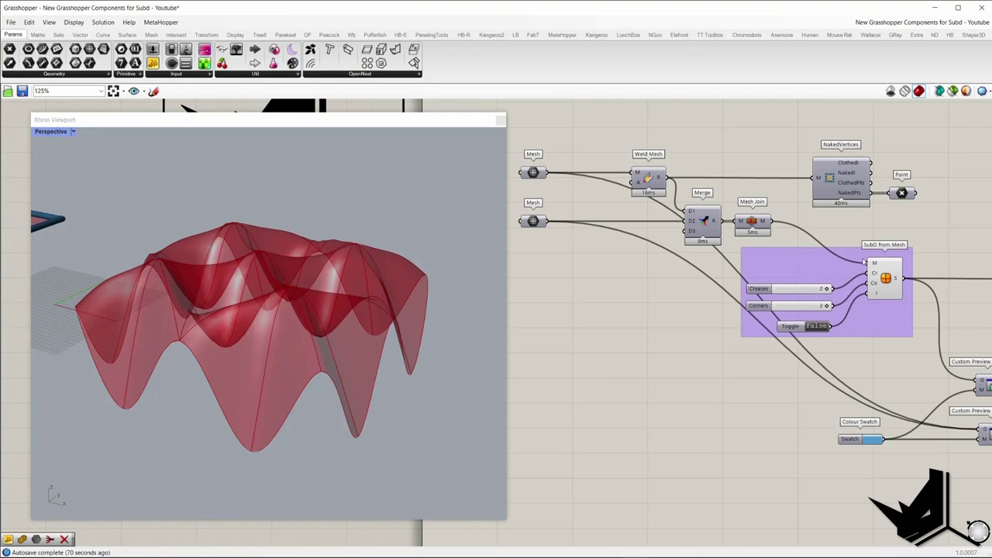
pyautogui.moveTo(767, 433); pyautogui.dragTo(790, 164, button='right')
pyautogui.scroll(-4, 791, 164)
pyautogui.scroll(5, 688, 354)
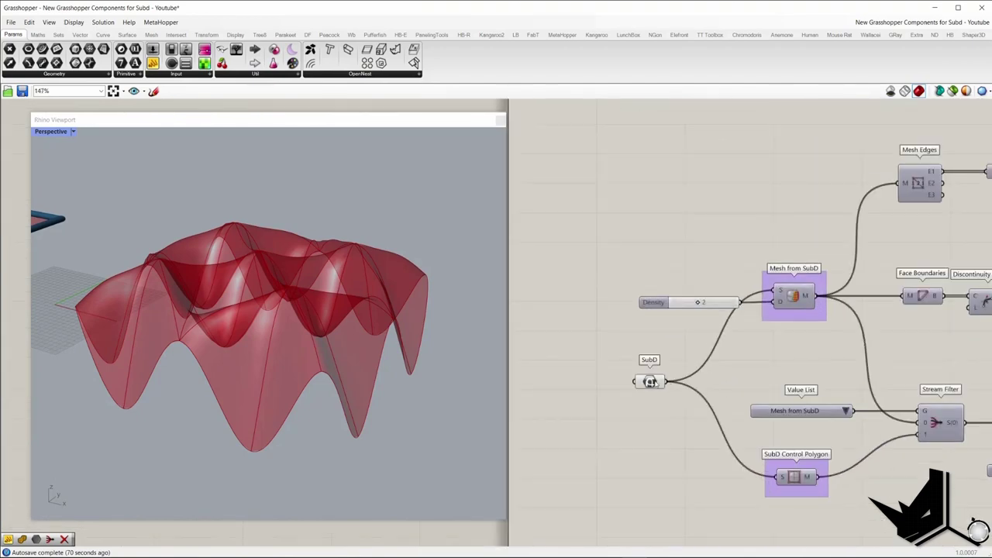
# Check the SubD source geometry and turn on the preview of the Mesh from SubD component.
pyautogui.click(654, 382)
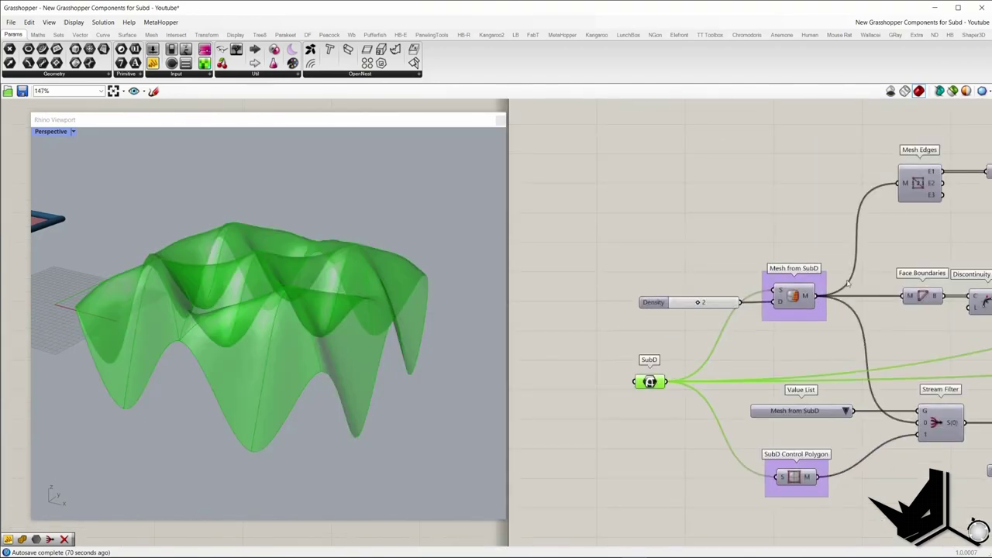
pyautogui.click(794, 295)
pyautogui.moveTo(673, 245); pyautogui.dragTo(740, 390)
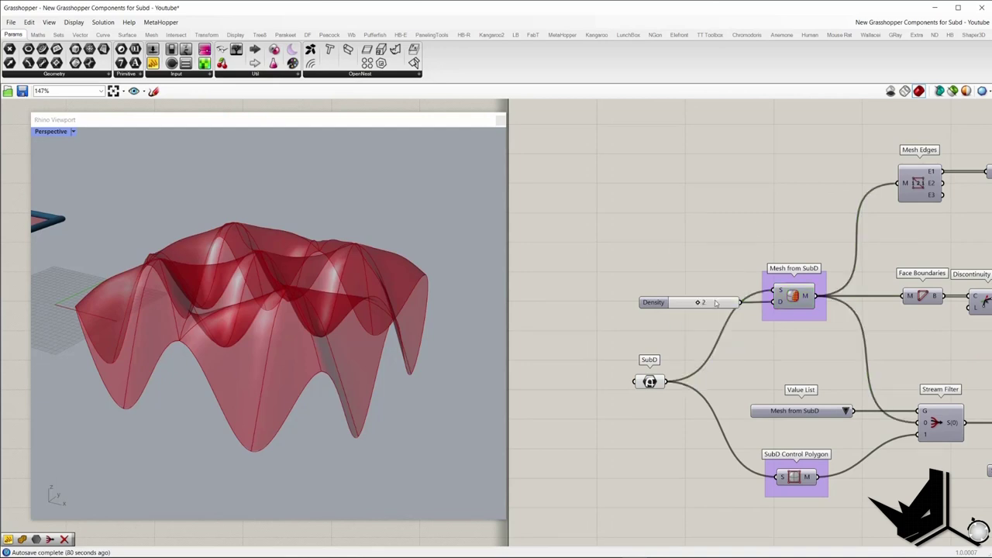
pyautogui.click(793, 301)
pyautogui.middleClick(718, 229)
pyautogui.click(732, 234)
pyautogui.moveTo(408, 254); pyautogui.dragTo(407, 278, button='right')
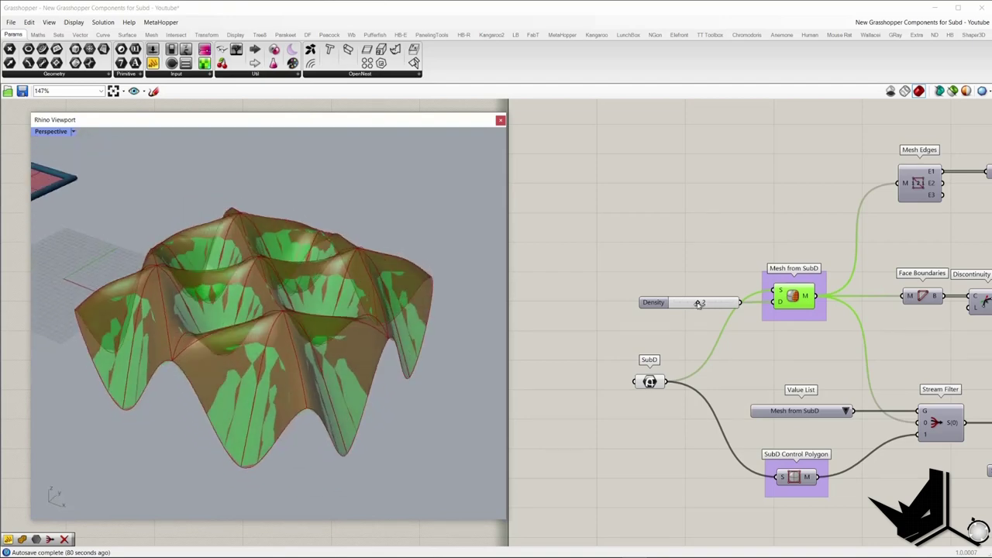
# Raise the Density slider feeding Mesh from SubD to 4.
pyautogui.click(702, 303)
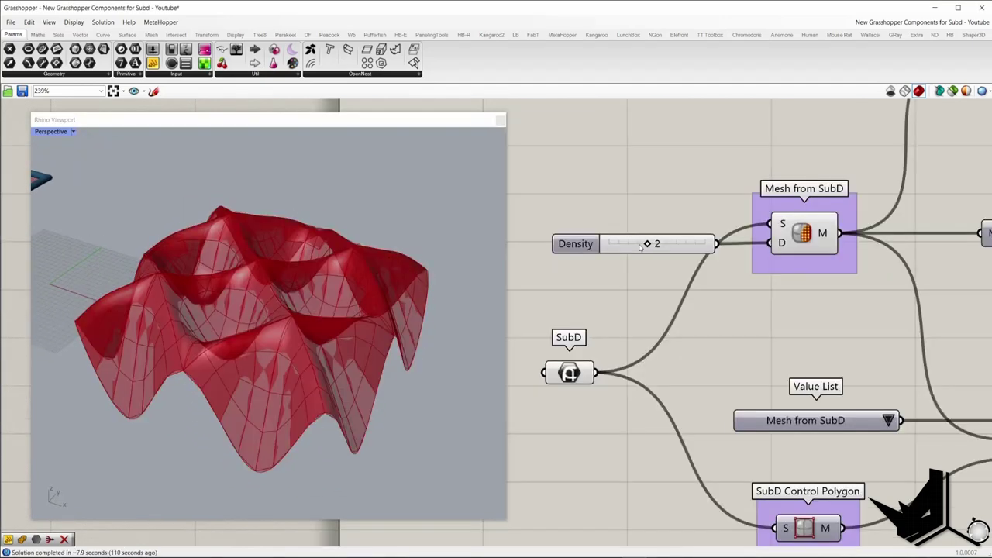
pyautogui.moveTo(640, 246); pyautogui.dragTo(671, 247)
pyautogui.moveTo(385, 310)
pyautogui.mouseDown(button='right')
pyautogui.moveTo(391, 374)
pyautogui.moveTo(399, 302)
pyautogui.moveTo(405, 309)
pyautogui.mouseUp(button='right')
# Turn off the preview of the SubD parameter so only the dense mesh is displayed.
pyautogui.click(559, 379)
pyautogui.middleClick(594, 298)
pyautogui.click(613, 315)
pyautogui.moveTo(370, 332); pyautogui.dragTo(335, 338, button='right')
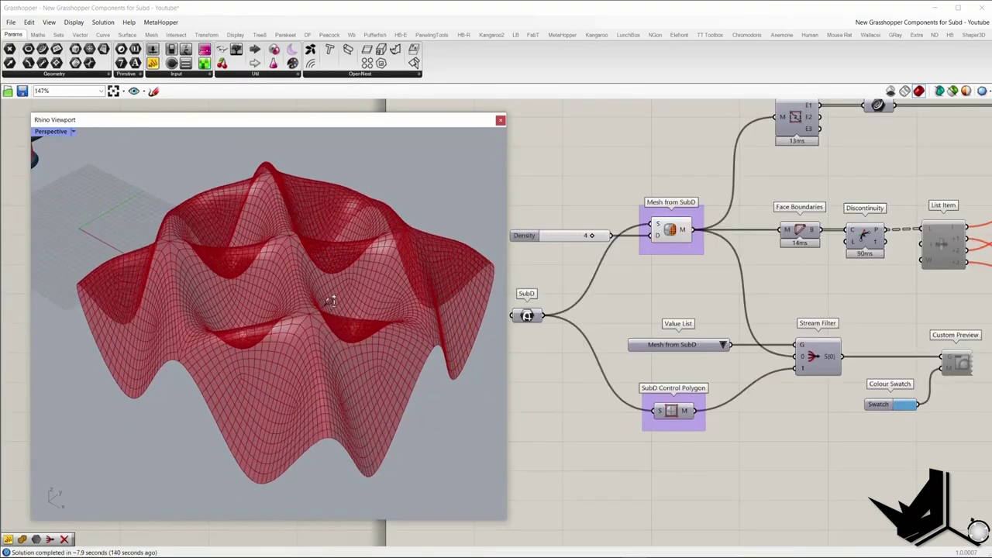
pyautogui.moveTo(331, 301); pyautogui.dragTo(604, 367, button='right')
# Turn on the preview of the SubD Control Polygon component and inspect it together with the mesh.
pyautogui.moveTo(609, 365); pyautogui.dragTo(730, 452)
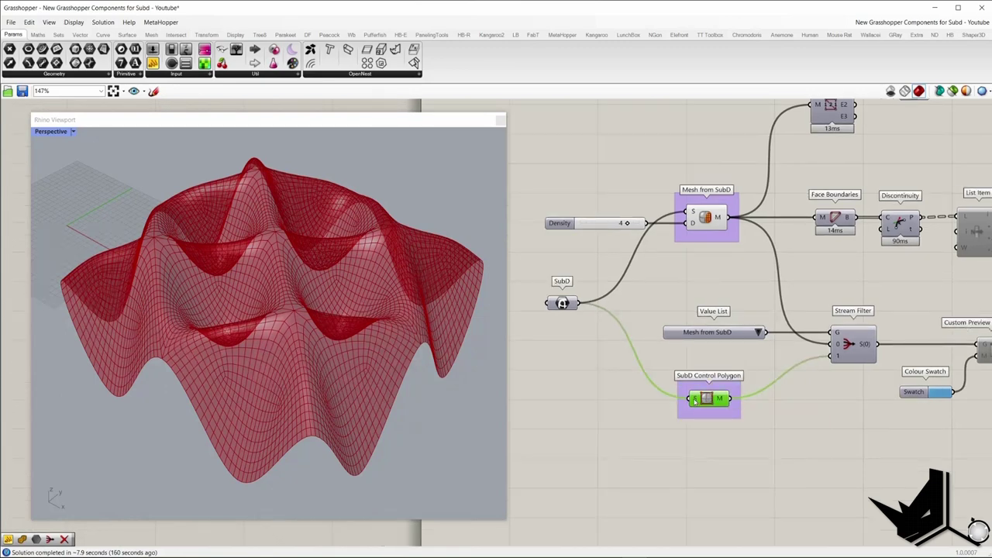
pyautogui.moveTo(694, 399)
pyautogui.moveTo(726, 400)
pyautogui.rightClick(716, 400)
pyautogui.click(627, 391)
pyautogui.scroll(-3, 415, 370)
pyautogui.click(514, 379)
pyautogui.moveTo(390, 328)
pyautogui.mouseDown(button='right')
pyautogui.moveTo(370, 332)
pyautogui.moveTo(395, 325)
pyautogui.mouseUp(button='right')
# Hide the Mesh from SubD preview and highlight the SubD Control Polygon mesh on its own.
pyautogui.click(563, 303)
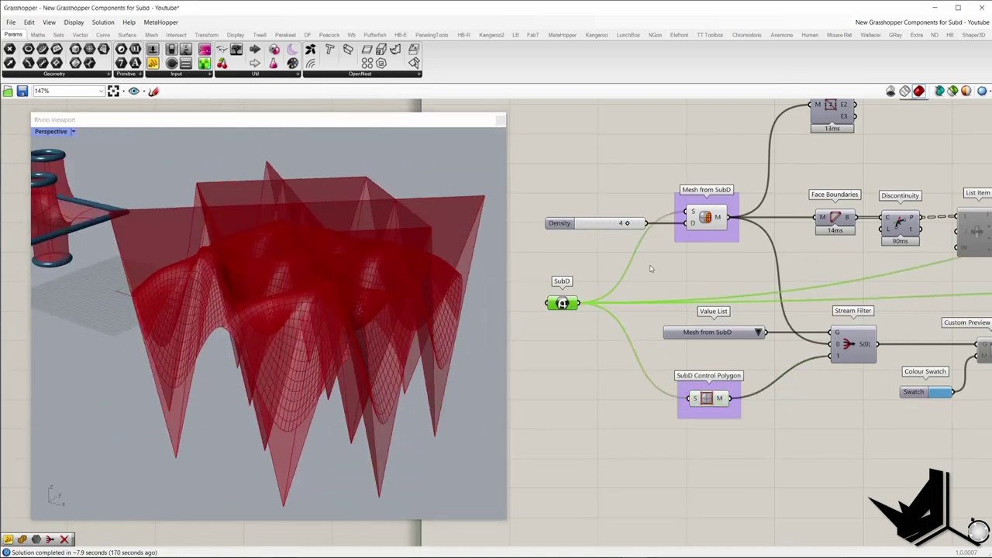
pyautogui.click(707, 221)
pyautogui.rightClick(708, 226)
pyautogui.moveTo(348, 289); pyautogui.dragTo(309, 285, button='right')
pyautogui.click(719, 397)
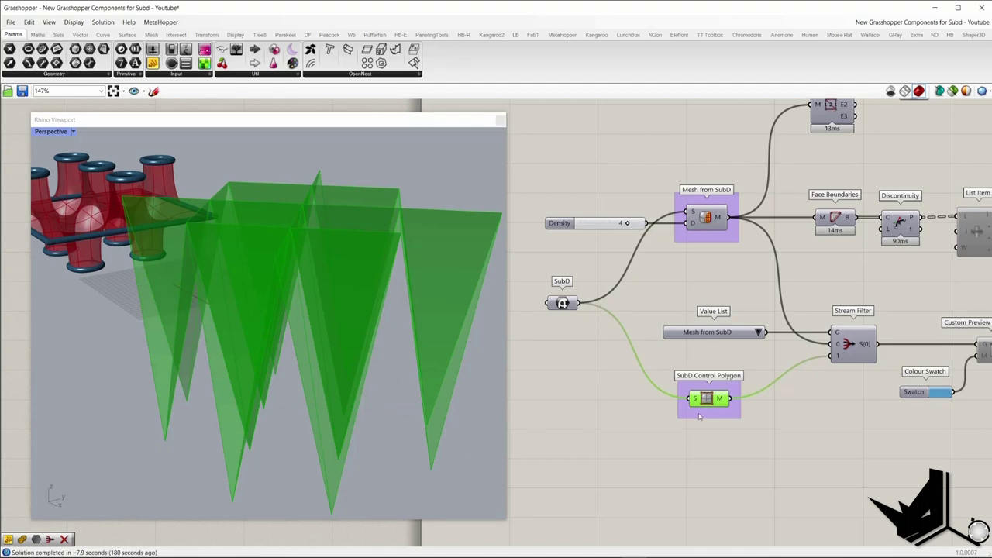
pyautogui.moveTo(672, 369); pyautogui.dragTo(773, 448)
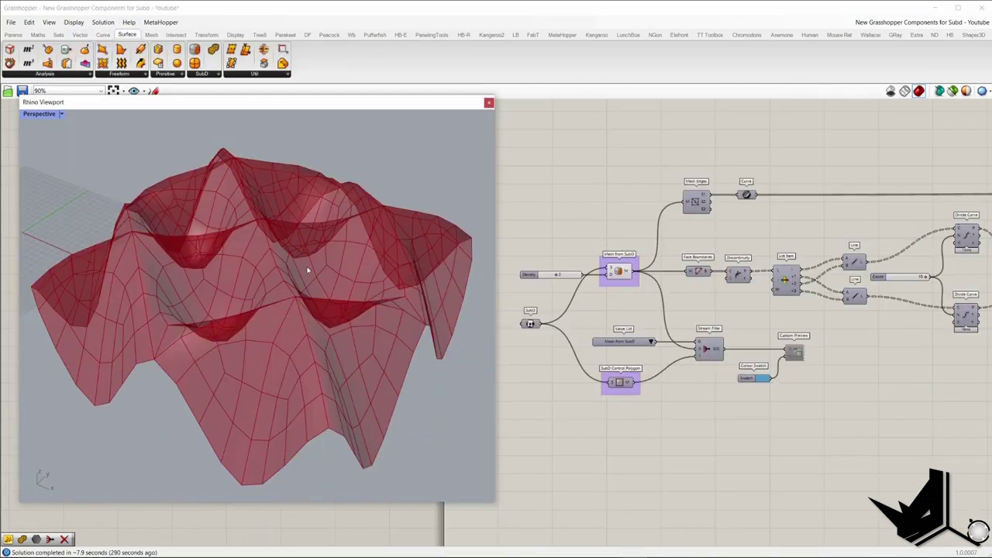
# Turn on the previews of the Face Boundaries and Discontinuity components and highlight their results on the mesh.
pyautogui.moveTo(308, 269); pyautogui.dragTo(331, 304, button='right')
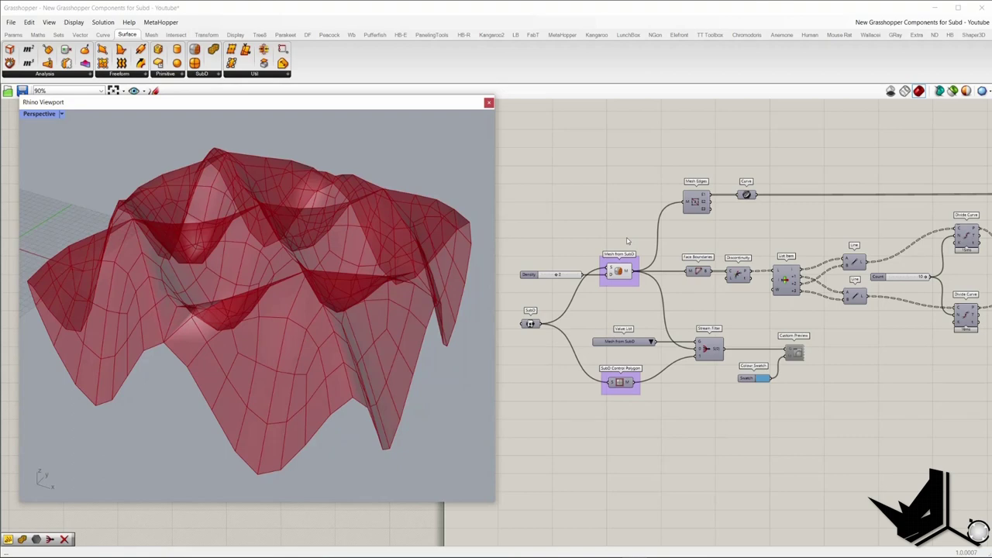
pyautogui.middleClick(697, 269)
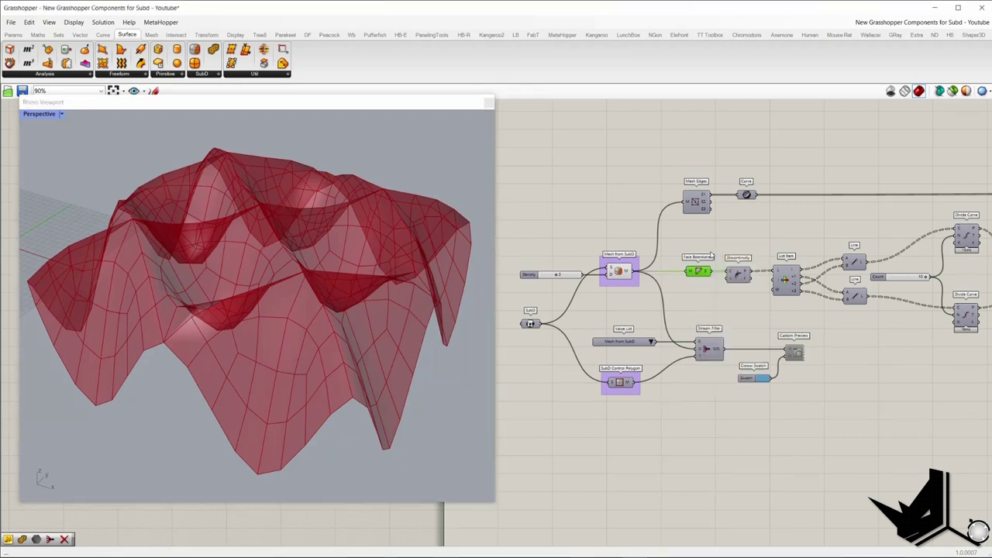
pyautogui.click(729, 251)
pyautogui.moveTo(374, 276); pyautogui.dragTo(358, 294, button='right')
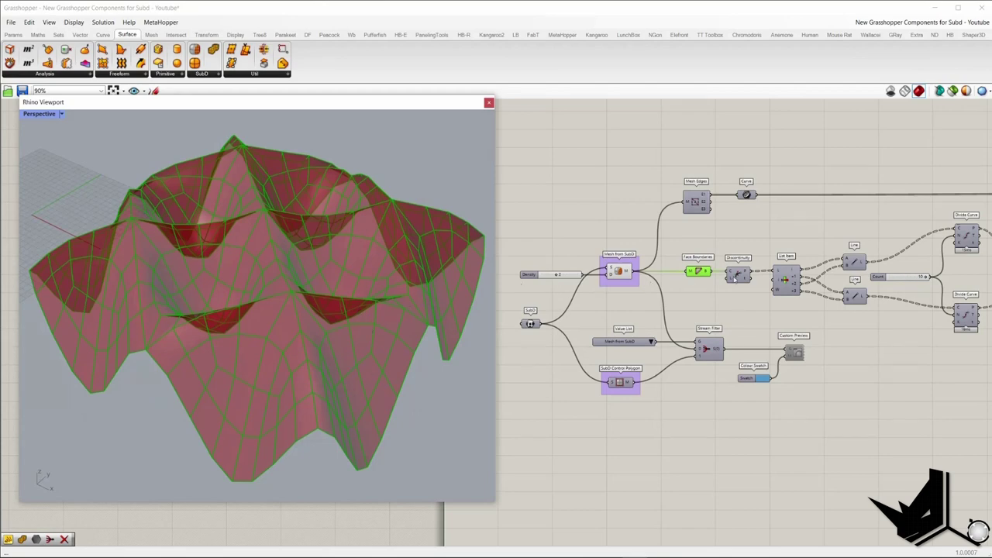
pyautogui.click(738, 275)
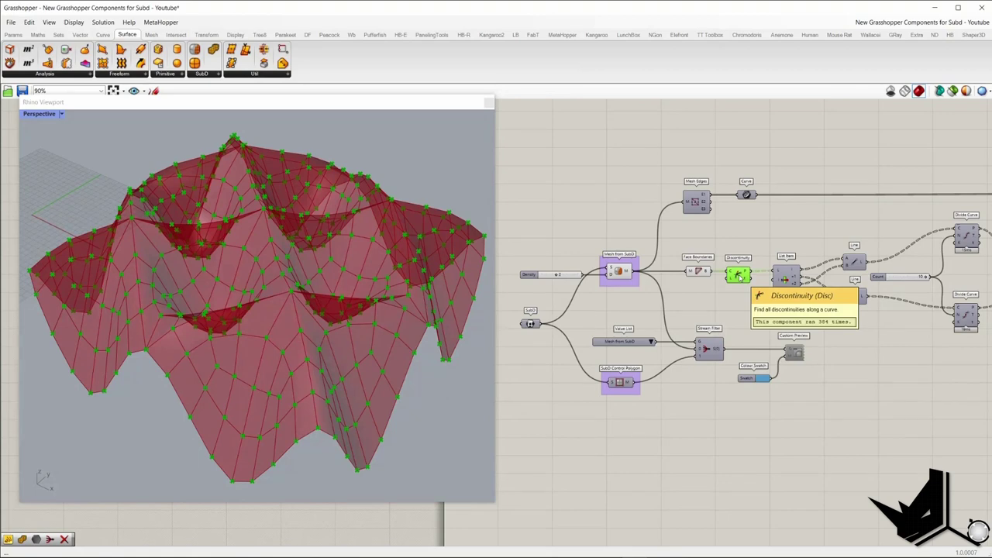
# Turn off the previews of Face Boundaries and Mesh from SubD, leaving only the Discontinuity points displayed.
pyautogui.click(703, 271)
pyautogui.middleClick(698, 299)
pyautogui.click(713, 315)
pyautogui.click(619, 273)
pyautogui.middleClick(602, 221)
pyautogui.click(621, 236)
pyautogui.click(743, 279)
pyautogui.click(744, 279)
pyautogui.moveTo(744, 279); pyautogui.dragTo(678, 267, button='right')
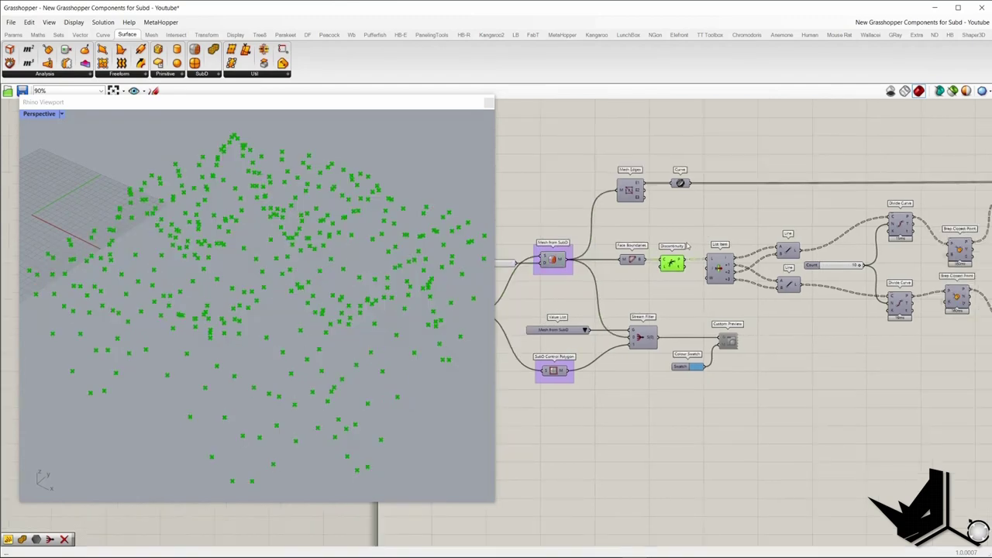
# Turn the Face Boundaries preview back on to show the face outlines with the discontinuity points.
pyautogui.rightClick(634, 262)
pyautogui.click(643, 249)
pyautogui.click(419, 342)
pyautogui.scroll(3, 418, 341)
# Start a screen capture of the viewport and definition and trace several mesh face edges in red.
pyautogui.press('Print')
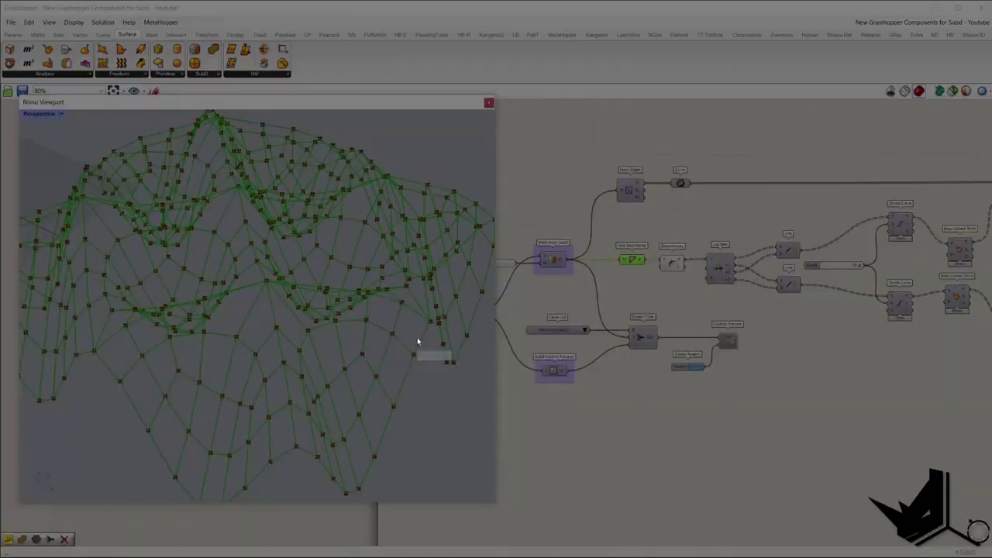
pyautogui.moveTo(117, 96)
pyautogui.mouseDown()
pyautogui.moveTo(988, 547)
pyautogui.moveTo(906, 525)
pyautogui.mouseUp()
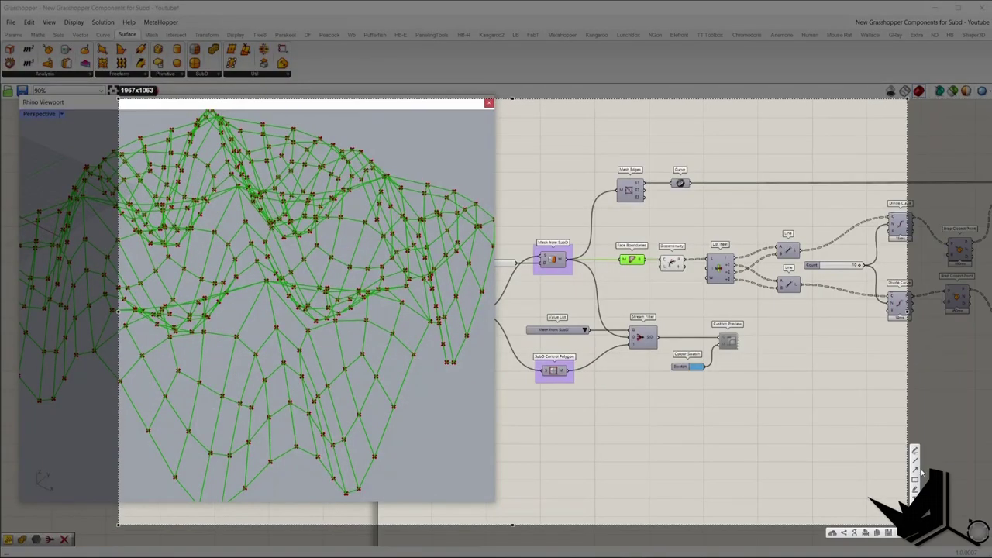
pyautogui.moveTo(391, 335)
pyautogui.mouseDown()
pyautogui.moveTo(391, 398)
pyautogui.moveTo(382, 375)
pyautogui.moveTo(414, 357)
pyautogui.mouseUp()
pyautogui.moveTo(372, 348)
pyautogui.mouseDown()
pyautogui.moveTo(375, 373)
pyautogui.moveTo(395, 333)
pyautogui.mouseUp()
pyautogui.moveTo(337, 320)
pyautogui.mouseDown()
pyautogui.moveTo(351, 345)
pyautogui.moveTo(359, 335)
pyautogui.moveTo(391, 333)
pyautogui.moveTo(401, 302)
pyautogui.moveTo(416, 350)
pyautogui.mouseUp()
pyautogui.moveTo(392, 335); pyautogui.dragTo(425, 327)
pyautogui.moveTo(376, 378); pyautogui.dragTo(379, 441)
pyautogui.moveTo(358, 419); pyautogui.dragTo(392, 396)
pyautogui.moveTo(363, 356); pyautogui.dragTo(363, 408)
pyautogui.moveTo(345, 369); pyautogui.dragTo(379, 376)
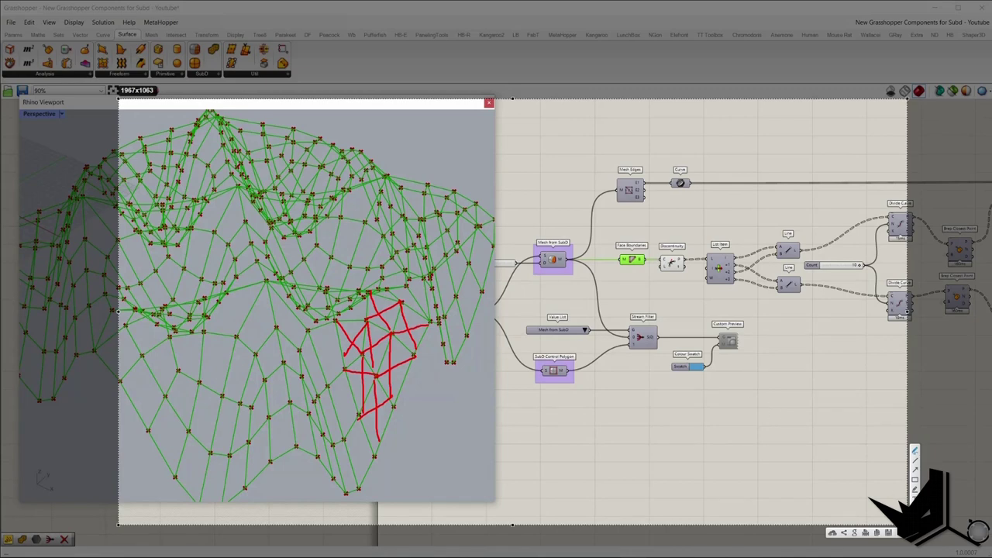
# Switch the annotation color to yellow and outline individual quad faces on the capture.
pyautogui.click(914, 509)
pyautogui.click(810, 402)
pyautogui.click(808, 508)
pyautogui.moveTo(370, 349)
pyautogui.mouseDown()
pyautogui.moveTo(371, 373)
pyautogui.moveTo(393, 372)
pyautogui.moveTo(388, 339)
pyautogui.moveTo(369, 347)
pyautogui.moveTo(369, 336)
pyautogui.moveTo(392, 343)
pyautogui.moveTo(385, 314)
pyautogui.moveTo(364, 326)
pyautogui.moveTo(392, 333)
pyautogui.moveTo(383, 318)
pyautogui.mouseUp()
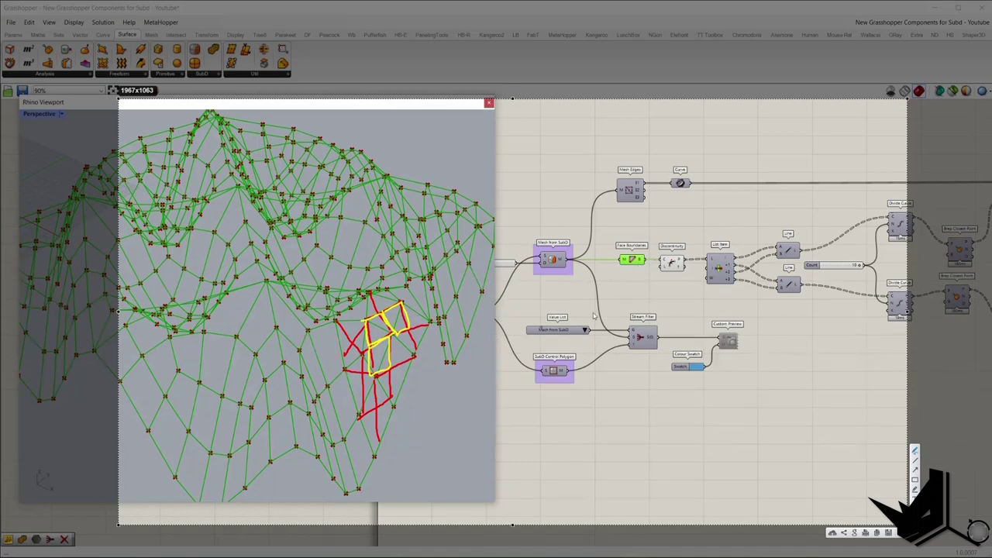
# Mark the four corners of one quad face, circle the List Item component, and label the first corner 0.
pyautogui.moveTo(373, 381)
pyautogui.mouseDown()
pyautogui.moveTo(356, 419)
pyautogui.moveTo(373, 457)
pyautogui.moveTo(395, 407)
pyautogui.moveTo(375, 379)
pyautogui.mouseUp()
pyautogui.moveTo(353, 413); pyautogui.dragTo(354, 413)
pyautogui.click(373, 456)
pyautogui.click(395, 409)
pyautogui.moveTo(705, 240)
pyautogui.mouseDown()
pyautogui.moveTo(734, 282)
pyautogui.moveTo(705, 242)
pyautogui.mouseUp()
pyautogui.moveTo(402, 420); pyautogui.dragTo(409, 419)
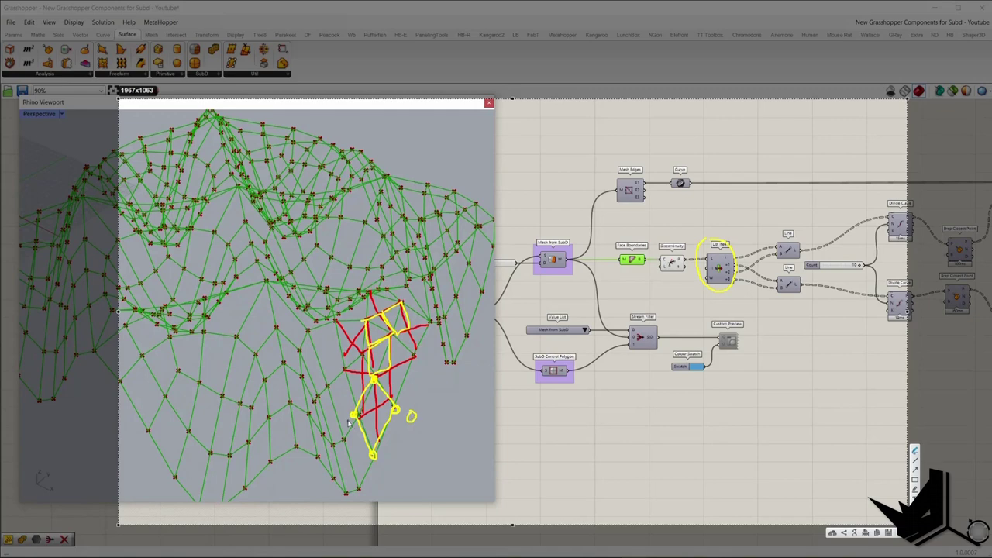
# Label the remaining corners and sketch the quad's two diagonals, then discard the annotated capture.
pyautogui.moveTo(336, 421); pyautogui.dragTo(347, 430)
pyautogui.moveTo(396, 410)
pyautogui.mouseDown()
pyautogui.moveTo(355, 414)
pyautogui.moveTo(361, 389)
pyautogui.mouseUp()
pyautogui.moveTo(382, 468); pyautogui.dragTo(385, 476)
pyautogui.moveTo(373, 382); pyautogui.dragTo(373, 451)
pyautogui.press('Escape')
# Turn on the previews of the List Item component and both Line components.
pyautogui.click(715, 264)
pyautogui.middleClick(715, 230)
pyautogui.click(742, 234)
pyautogui.click(773, 235)
pyautogui.moveTo(773, 235); pyautogui.dragTo(782, 304)
pyautogui.middleClick(772, 211)
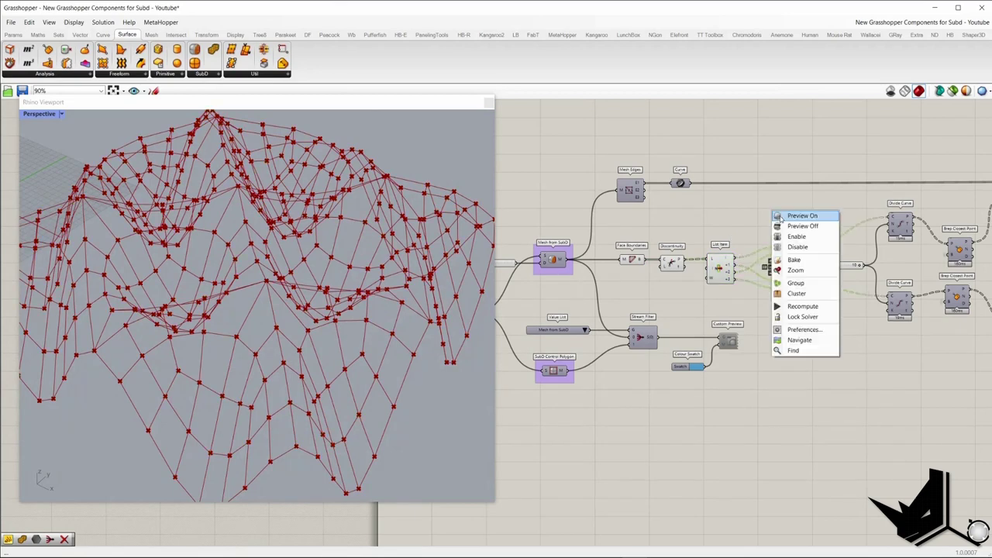
pyautogui.click(780, 216)
pyautogui.click(766, 240)
# Examine the List Item outputs i, +1, +2 and +3, the control for adding outputs, and their wiring to the Line components.
pyautogui.scroll(2, 774, 246)
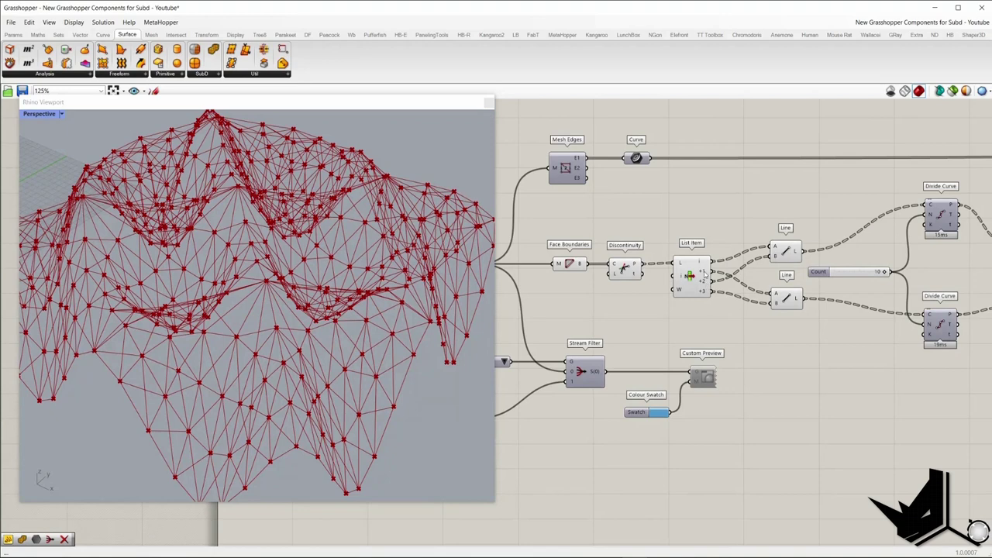
pyautogui.scroll(2, 714, 319)
pyautogui.click(702, 285)
pyautogui.moveTo(734, 336); pyautogui.dragTo(695, 255)
pyautogui.click(709, 323)
pyautogui.scroll(11, 702, 275)
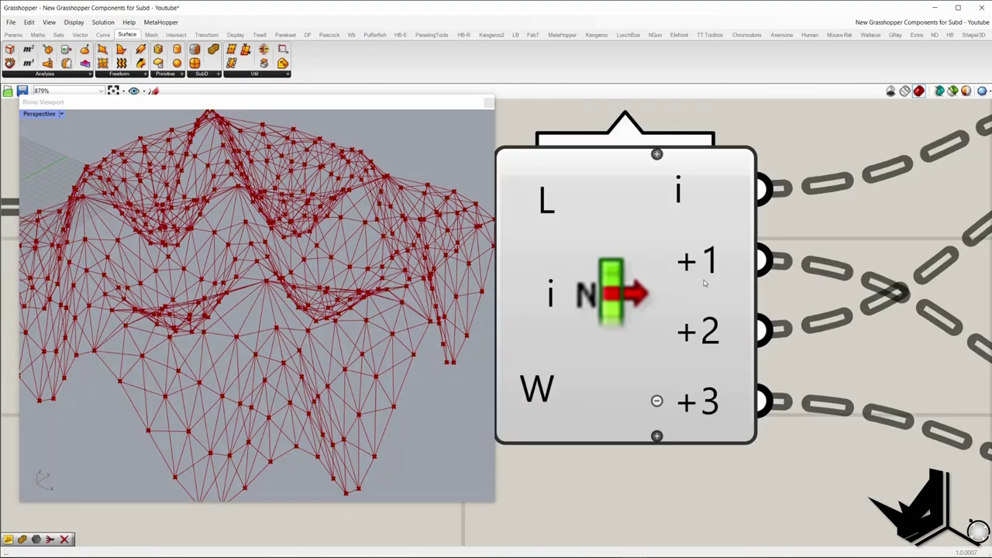
pyautogui.moveTo(695, 354); pyautogui.dragTo(705, 258, button='right')
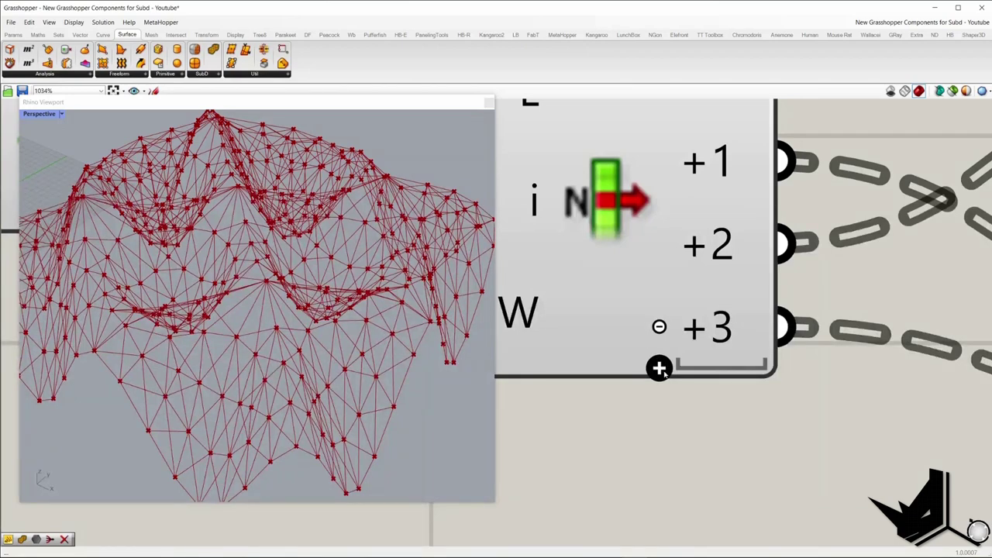
pyautogui.scroll(-5, 674, 388)
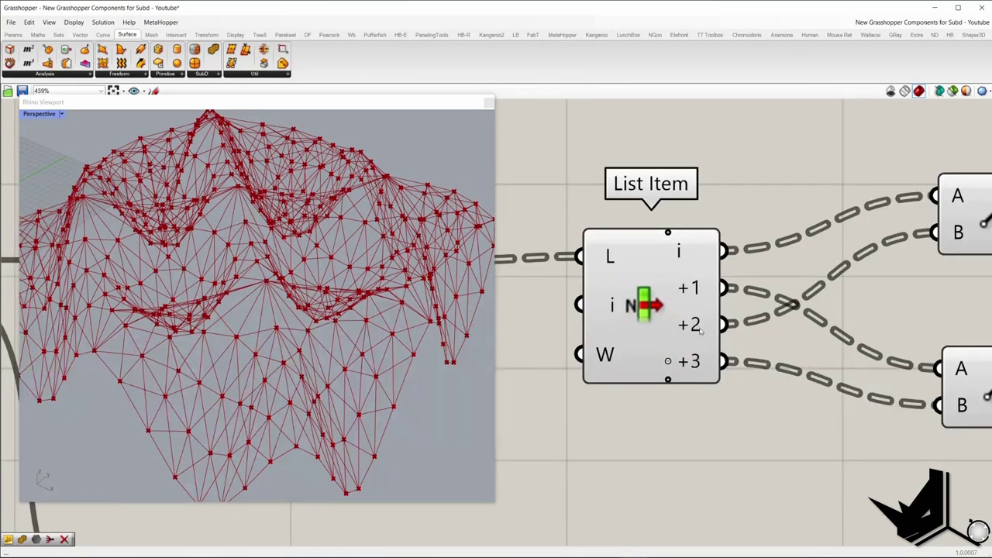
pyautogui.scroll(-4, 702, 329)
pyautogui.scroll(-2, 711, 308)
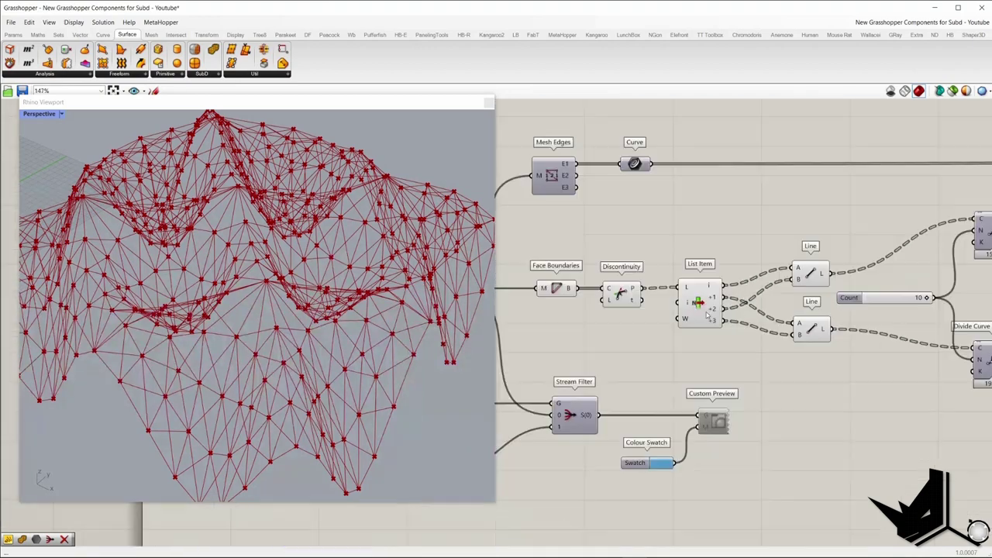
# Turn off the previews of the Face Boundaries and Discontinuity components to isolate the diagonal lines.
pyautogui.moveTo(662, 341); pyautogui.dragTo(535, 252)
pyautogui.middleClick(572, 220)
pyautogui.click(590, 236)
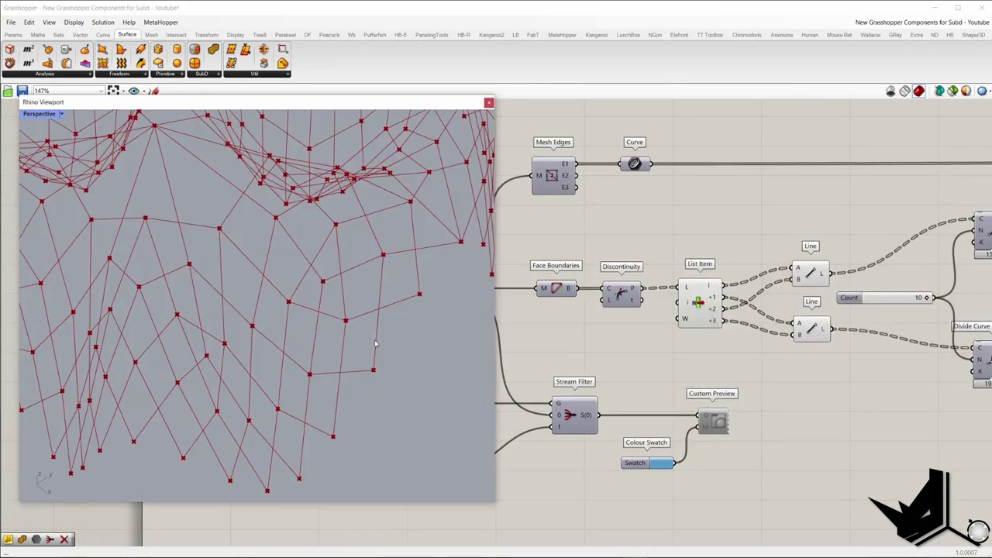
# Mark the diagonal crossings and number the split segments 1 and 2 on a temporary screen capture, then discard it.
pyautogui.press('Print')
pyautogui.moveTo(141, 114); pyautogui.dragTo(925, 527)
pyautogui.click(377, 310)
pyautogui.moveTo(338, 373); pyautogui.dragTo(345, 373)
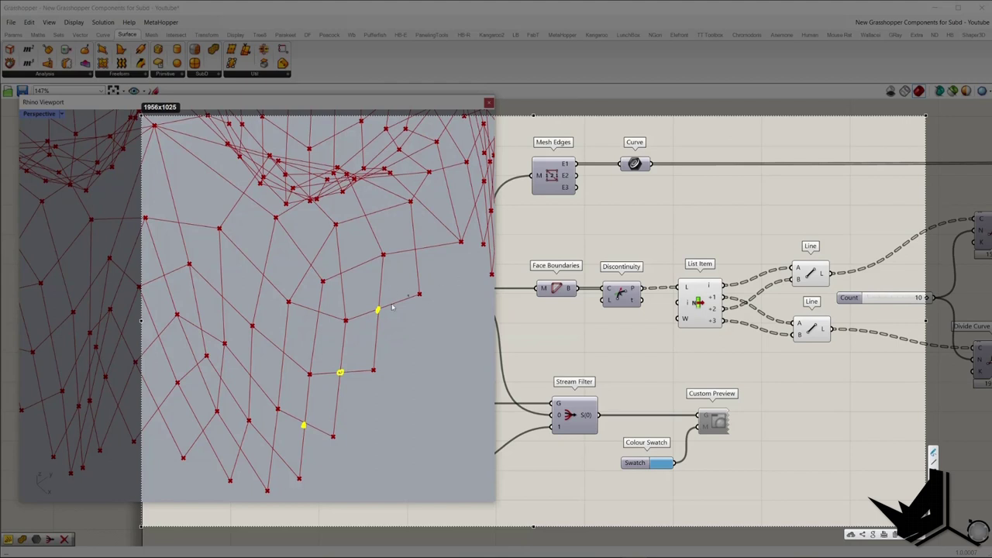
pyautogui.moveTo(394, 312)
pyautogui.mouseDown()
pyautogui.moveTo(358, 322)
pyautogui.moveTo(380, 357)
pyautogui.mouseUp()
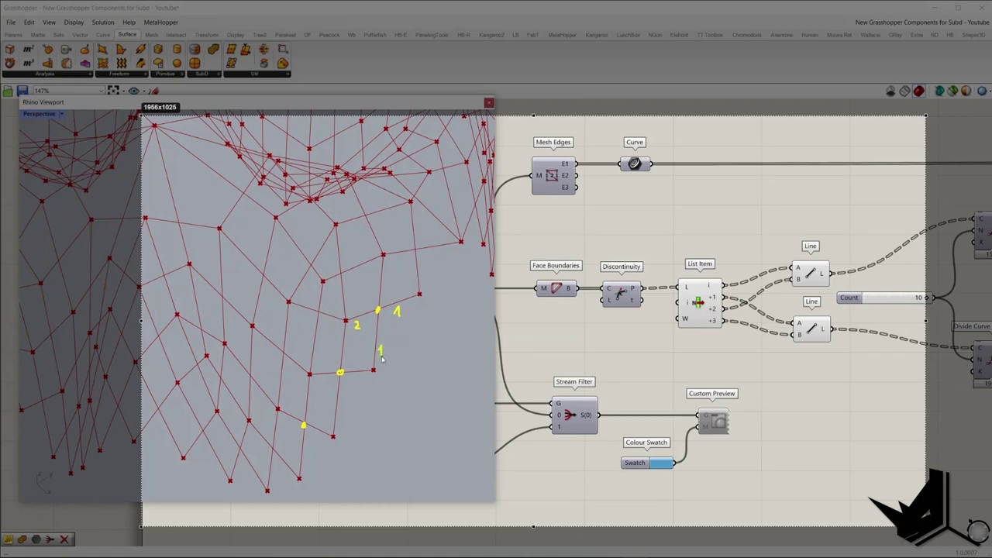
pyautogui.moveTo(382, 278); pyautogui.dragTo(400, 284)
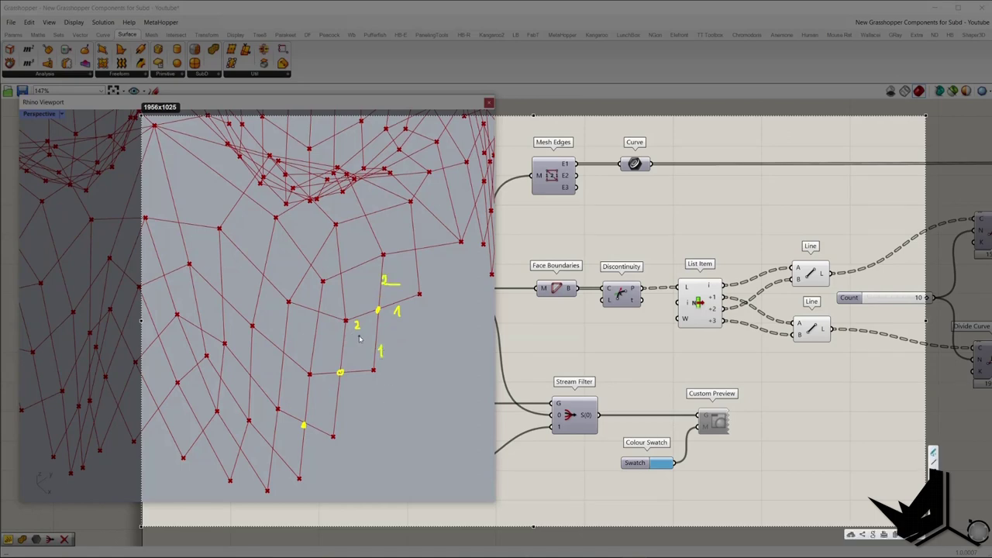
pyautogui.press('Escape')
# Turn on the previews of both Divide Curve components to show the division points on the lines.
pyautogui.scroll(-3, 689, 256)
pyautogui.rightClick(756, 233)
pyautogui.click(787, 222)
pyautogui.click(830, 242)
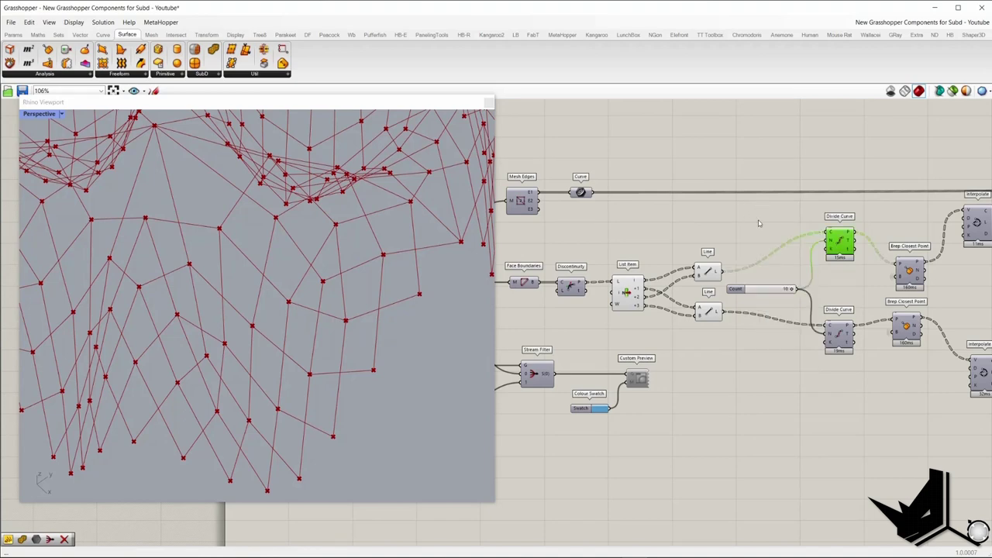
pyautogui.click(781, 357)
pyautogui.click(839, 335)
pyautogui.rightClick(776, 352)
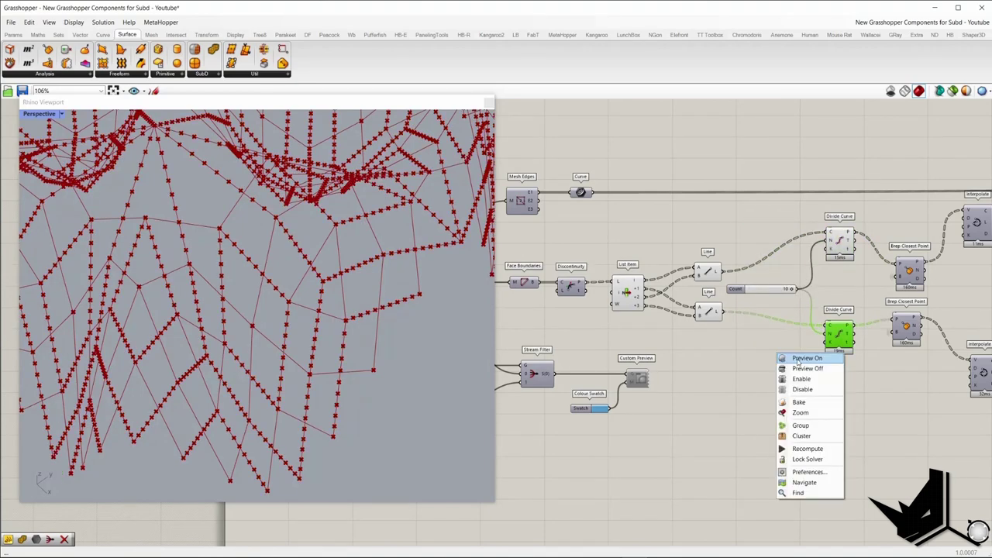
pyautogui.click(797, 359)
pyautogui.click(767, 364)
# Examine both Divide Curve components and the following Brep Closest Point, tracing the definition back to its source components.
pyautogui.click(839, 244)
pyautogui.moveTo(731, 347); pyautogui.dragTo(677, 347, button='right')
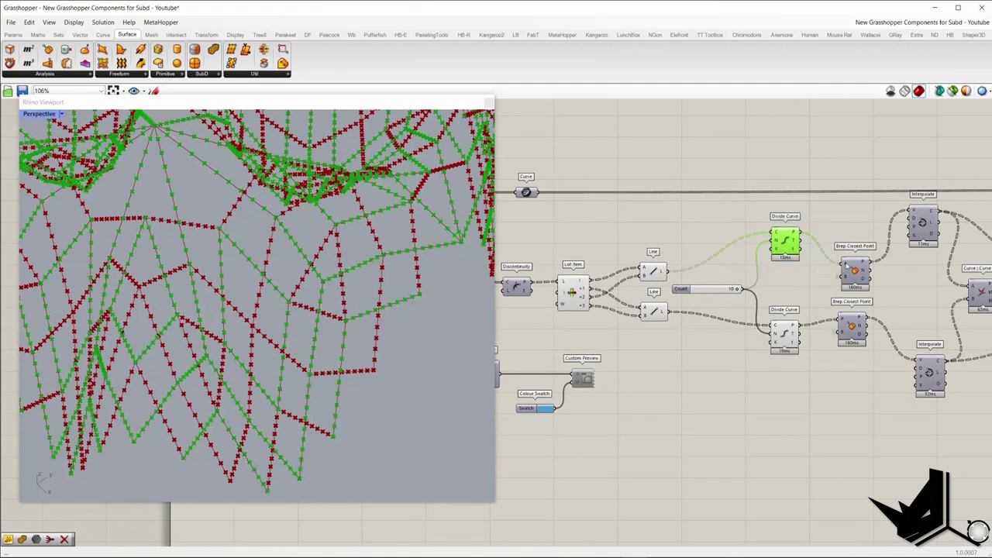
pyautogui.click(862, 277)
pyautogui.scroll(-4, 862, 276)
pyautogui.moveTo(570, 321); pyautogui.dragTo(673, 319, button='right')
pyautogui.scroll(3, 672, 318)
pyautogui.moveTo(620, 271); pyautogui.dragTo(665, 314)
pyautogui.scroll(-3, 670, 314)
pyautogui.moveTo(797, 298); pyautogui.dragTo(527, 316, button='right')
pyautogui.scroll(4, 704, 297)
pyautogui.moveTo(632, 334); pyautogui.dragTo(725, 329, button='right')
pyautogui.click(725, 329)
pyautogui.click(671, 335)
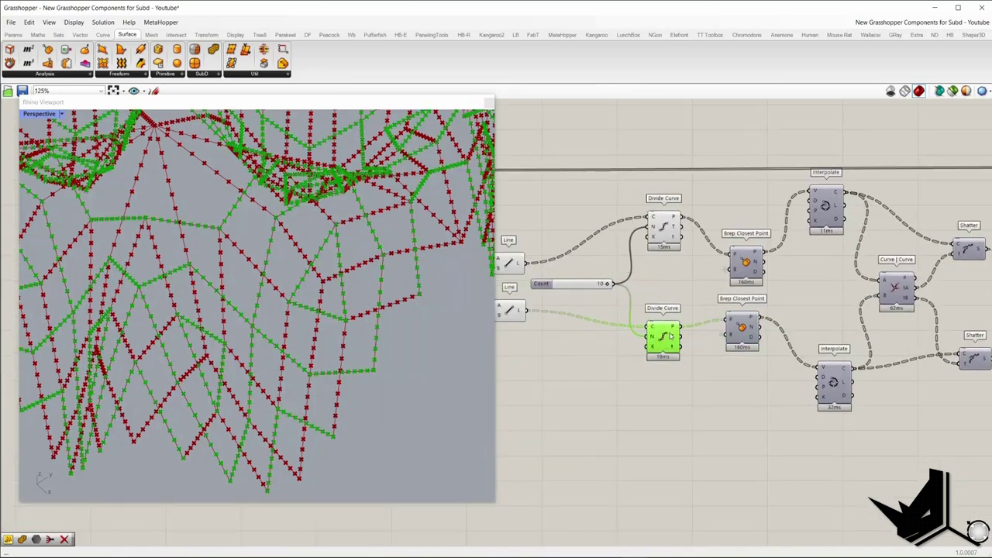
# Turn off the previews of both Line and both Divide Curve components.
pyautogui.click(703, 306)
pyautogui.scroll(-3, 704, 306)
pyautogui.moveTo(695, 379); pyautogui.dragTo(549, 228)
pyautogui.rightClick(568, 194)
pyautogui.click(599, 210)
# Turn on the previews of both Brep Closest Point components and highlight the points of the upper one.
pyautogui.click(735, 341)
pyautogui.scroll(3, 734, 341)
pyautogui.rightClick(713, 204)
pyautogui.click(728, 206)
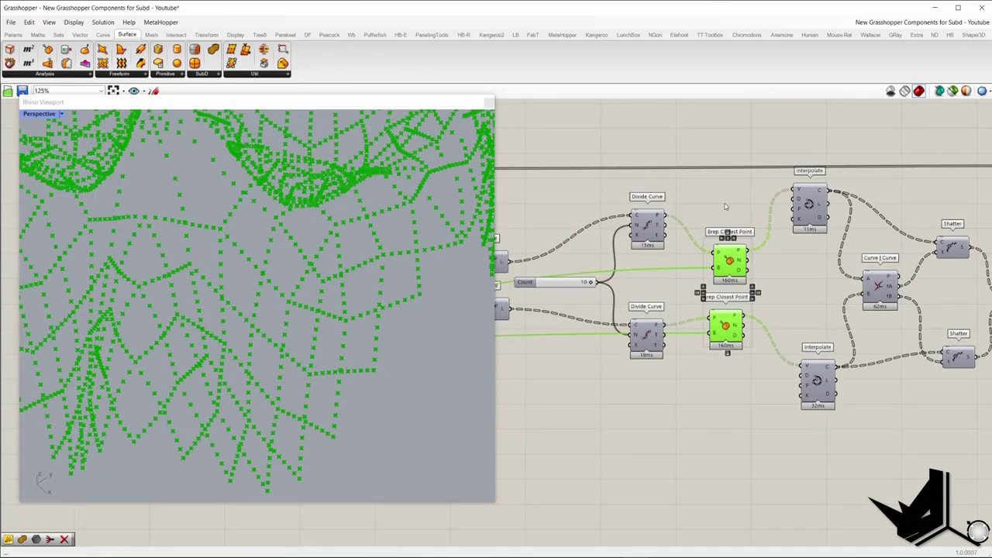
pyautogui.click(634, 250)
pyautogui.click(729, 255)
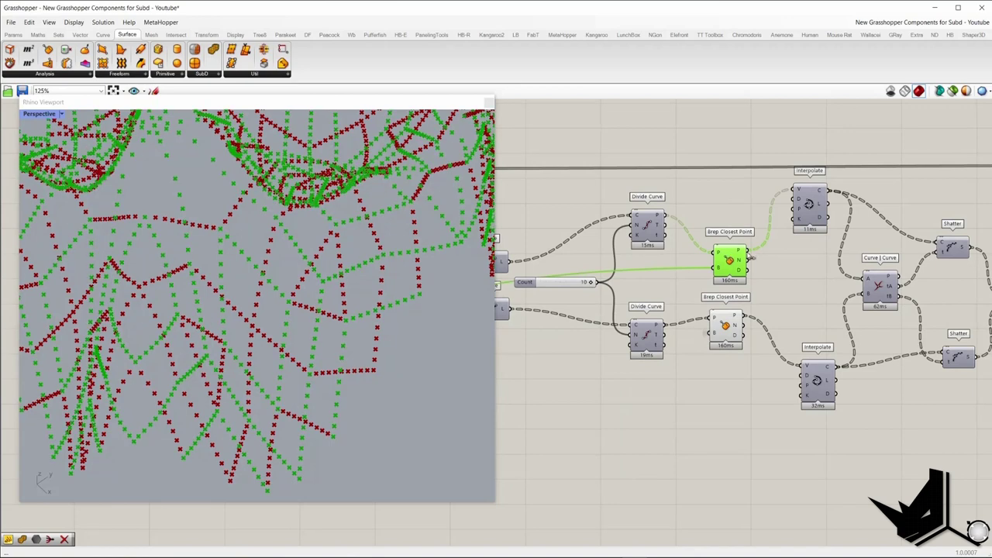
# Turn on the previews of both Interpolate components and of the Curve | Curve component they feed.
pyautogui.click(809, 206)
pyautogui.rightClick(884, 193)
pyautogui.click(891, 198)
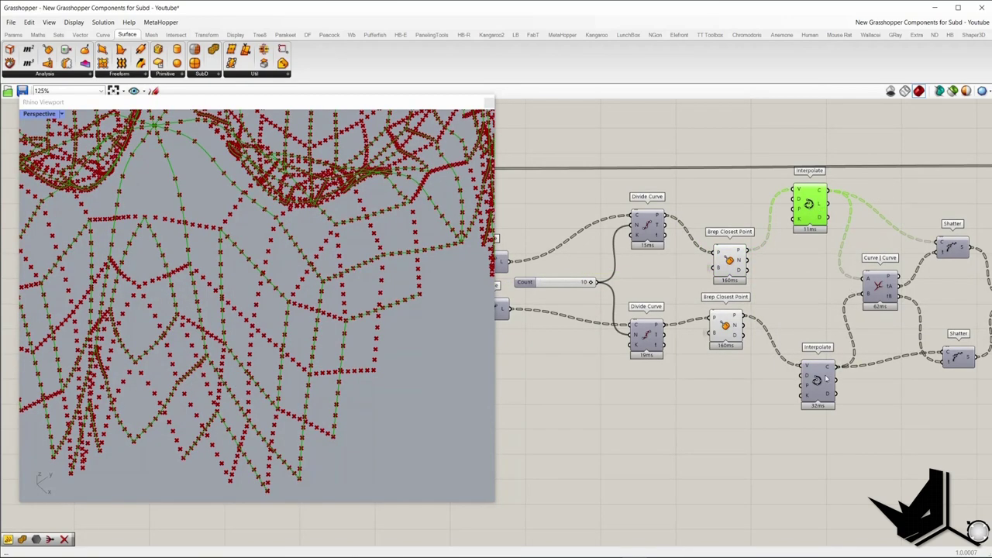
pyautogui.rightClick(802, 306)
pyautogui.click(810, 312)
pyautogui.click(805, 285)
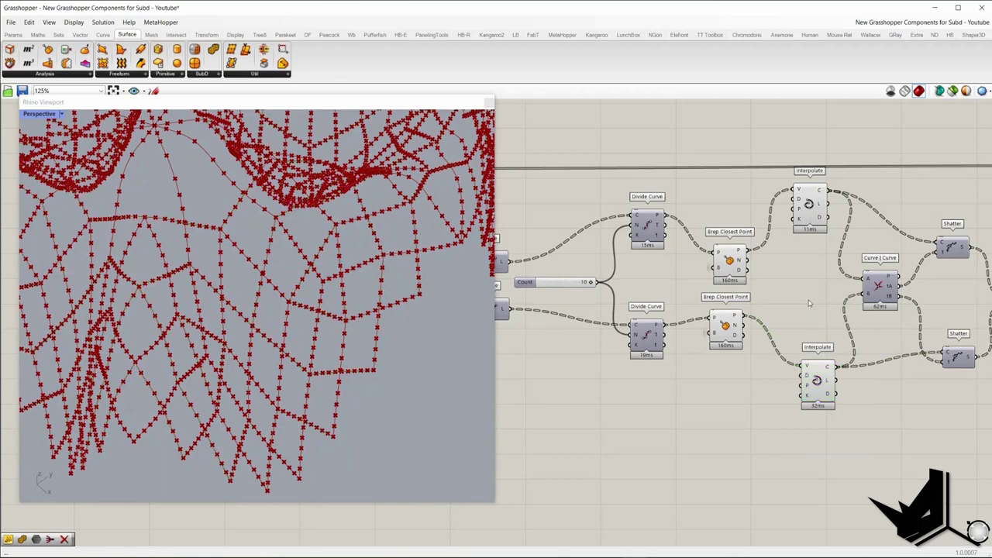
pyautogui.scroll(-2, 866, 289)
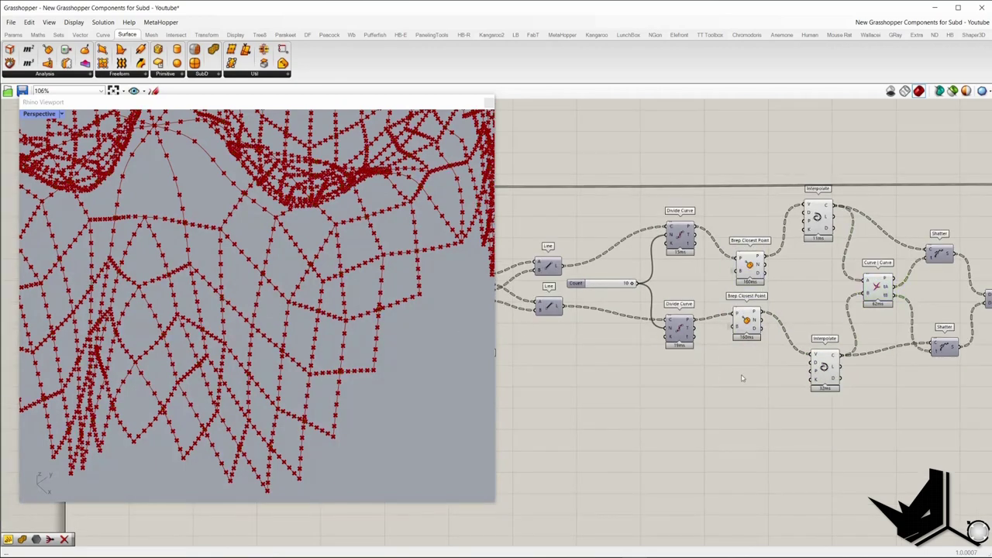
# Turn off the Brep Closest Point previews, keeping the curves of both Interpolate components displayed.
pyautogui.moveTo(845, 432); pyautogui.dragTo(758, 174)
pyautogui.rightClick(745, 138)
pyautogui.click(763, 159)
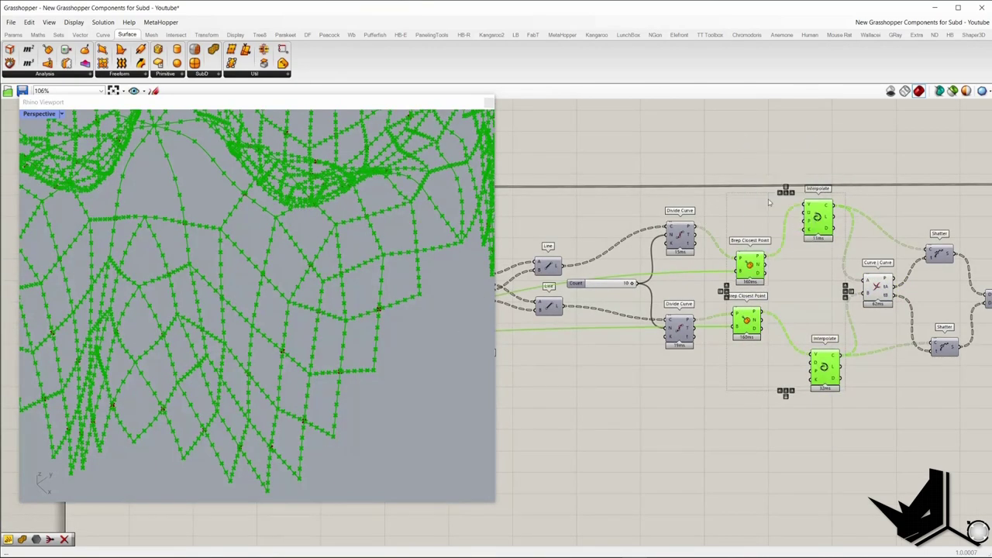
pyautogui.moveTo(832, 411); pyautogui.dragTo(799, 154)
pyautogui.rightClick(781, 116)
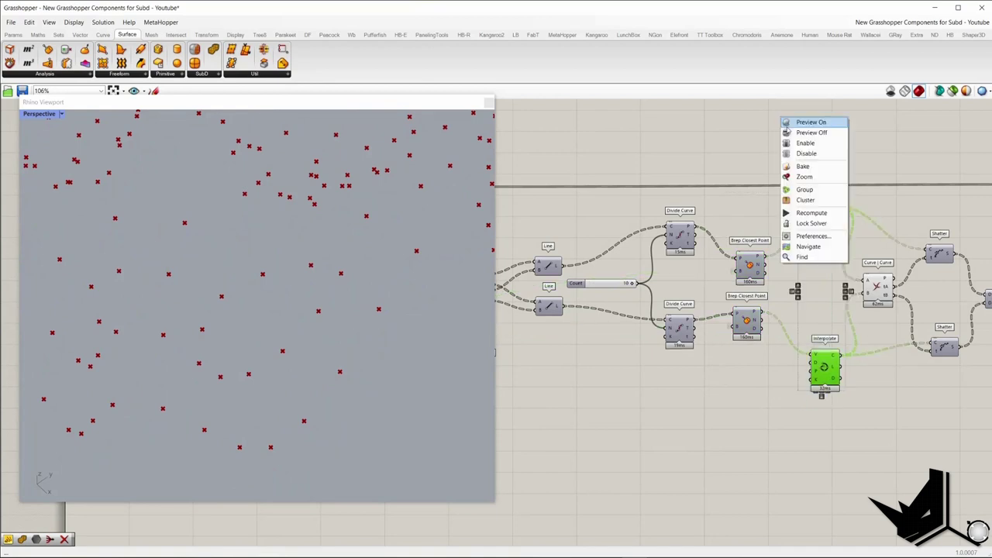
pyautogui.click(794, 124)
# Add another Curve | Curve component below the Line components and connect the two Line outputs to its A and B inputs.
pyautogui.click(613, 377)
pyautogui.moveTo(588, 376); pyautogui.dragTo(605, 375, button='right')
pyautogui.doubleClick(605, 375)
pyautogui.write('ccx')
pyautogui.click(607, 362)
pyautogui.moveTo(589, 368); pyautogui.dragTo(583, 268)
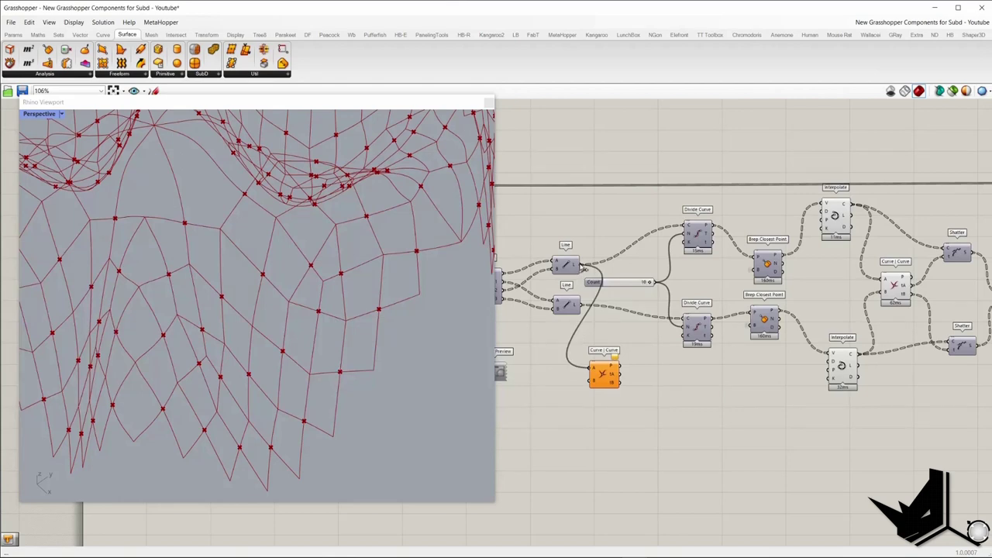
pyautogui.moveTo(580, 305); pyautogui.dragTo(629, 381)
pyautogui.scroll(-2, 529, 335)
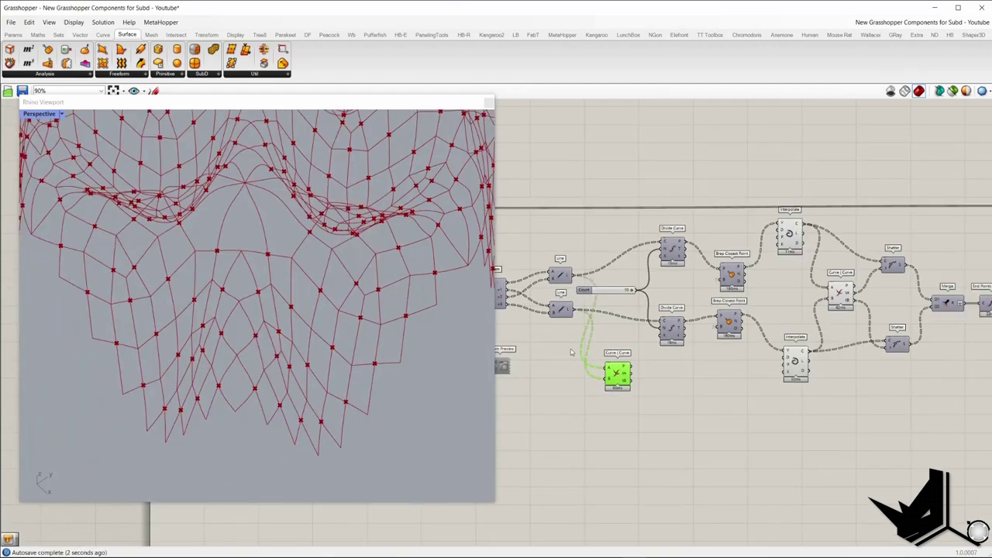
pyautogui.keyDown('shift'); pyautogui.moveTo(321, 297); pyautogui.dragTo(271, 354, button='right'); pyautogui.keyUp('shift')
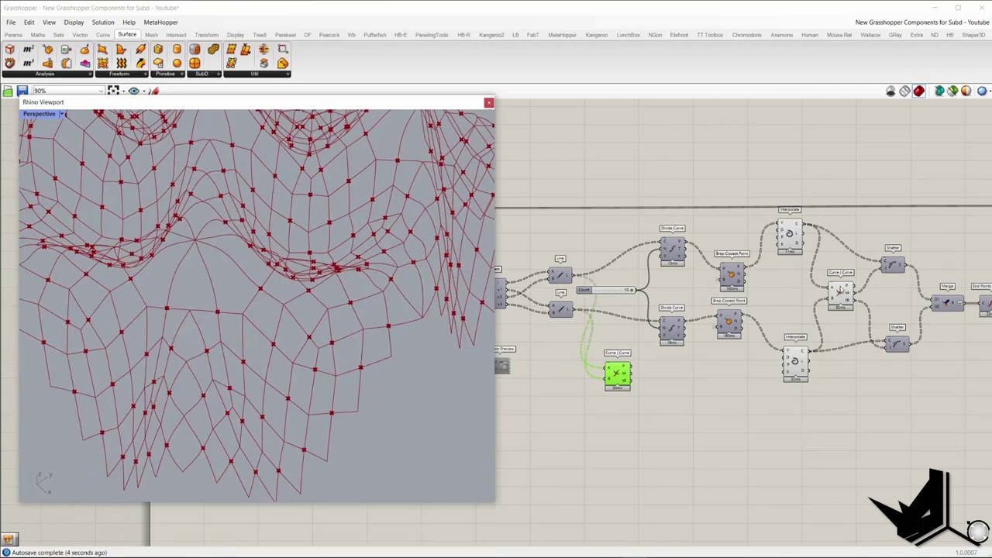
# Examine the two Interpolate curve sets and the Curve | Curve component that finds their intersections and curve parameters.
pyautogui.click(840, 293)
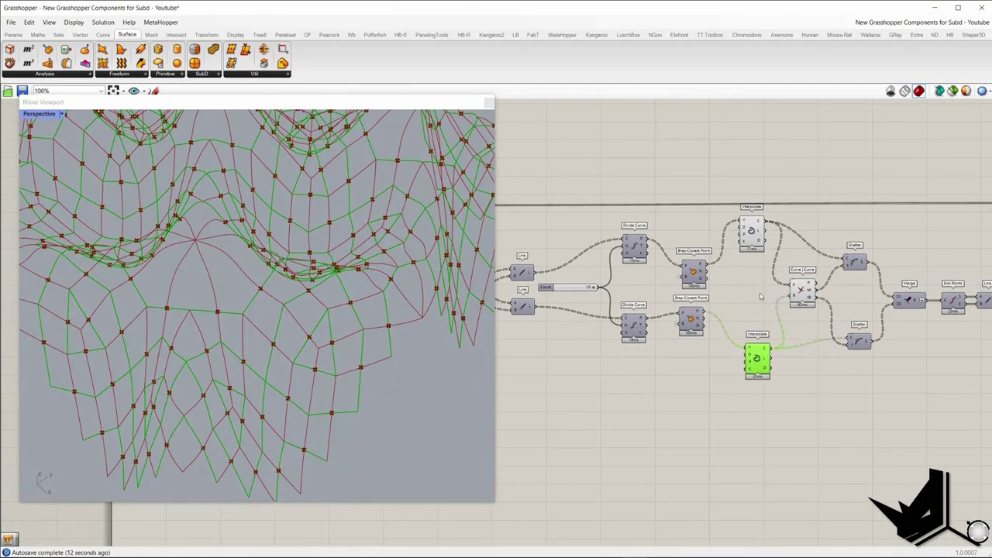
pyautogui.scroll(2, 757, 292)
pyautogui.click(749, 217)
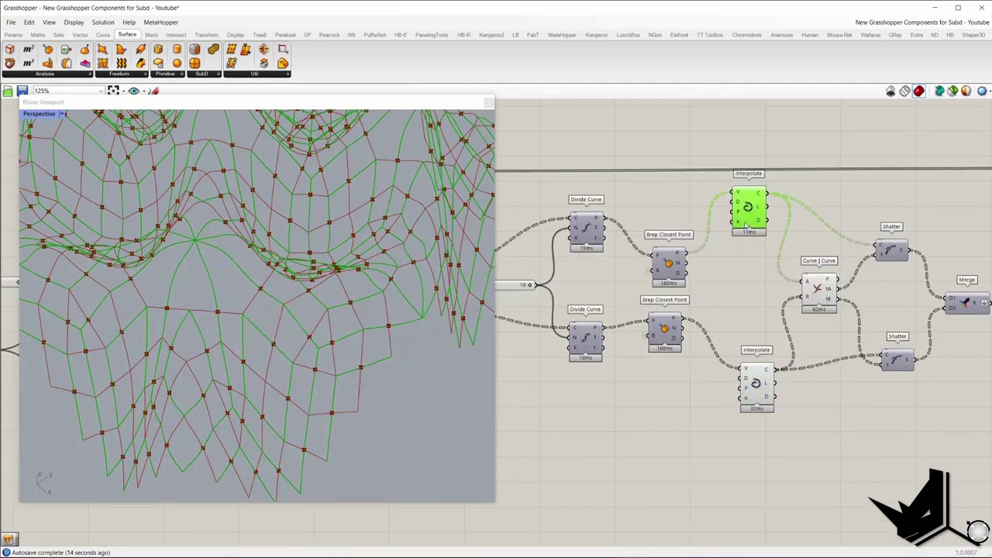
pyautogui.moveTo(747, 223); pyautogui.dragTo(749, 230)
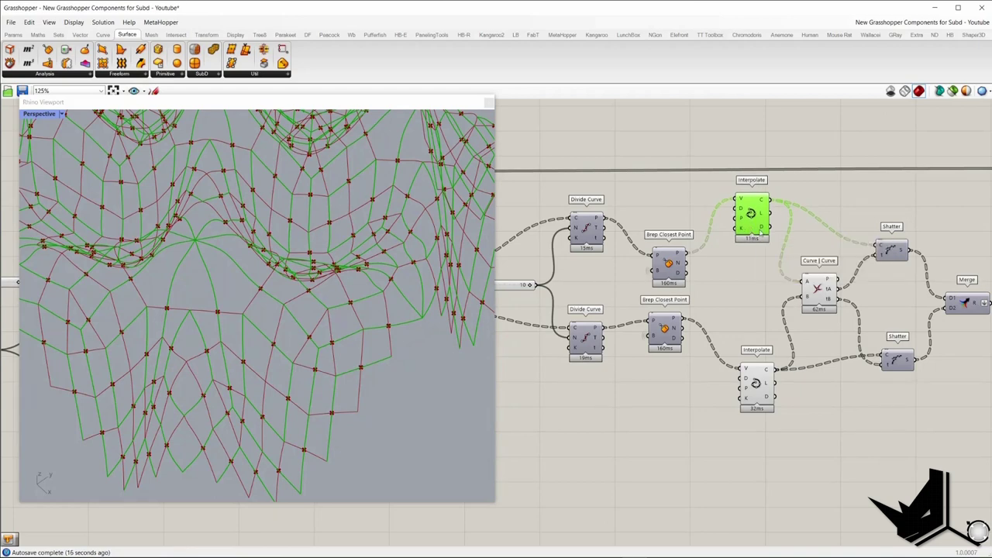
pyautogui.moveTo(824, 298); pyautogui.dragTo(825, 308)
pyautogui.click(819, 261)
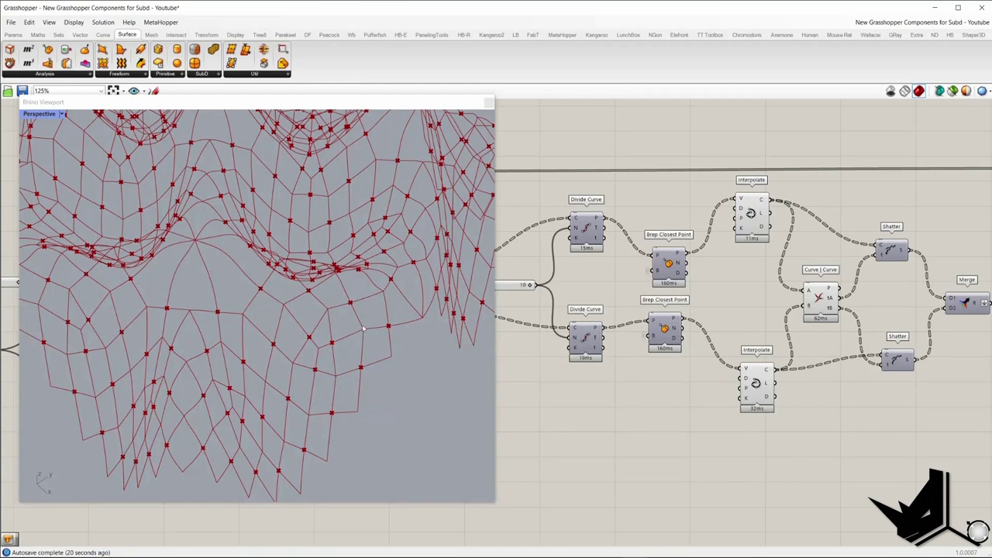
pyautogui.moveTo(866, 281); pyautogui.dragTo(721, 276, button='right')
pyautogui.moveTo(719, 201); pyautogui.dragTo(781, 280)
pyautogui.click(695, 274)
pyautogui.scroll(3, 685, 293)
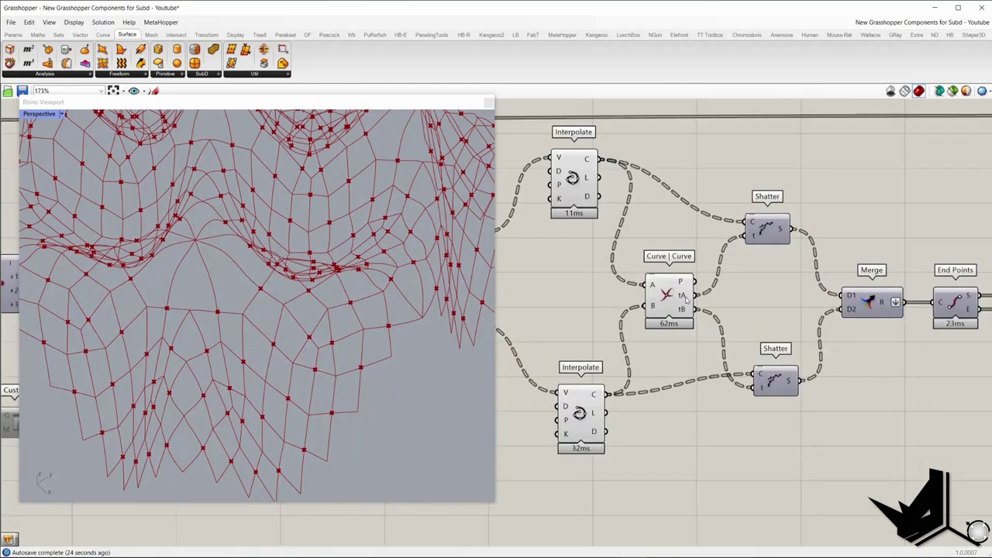
pyautogui.scroll(-1, 756, 237)
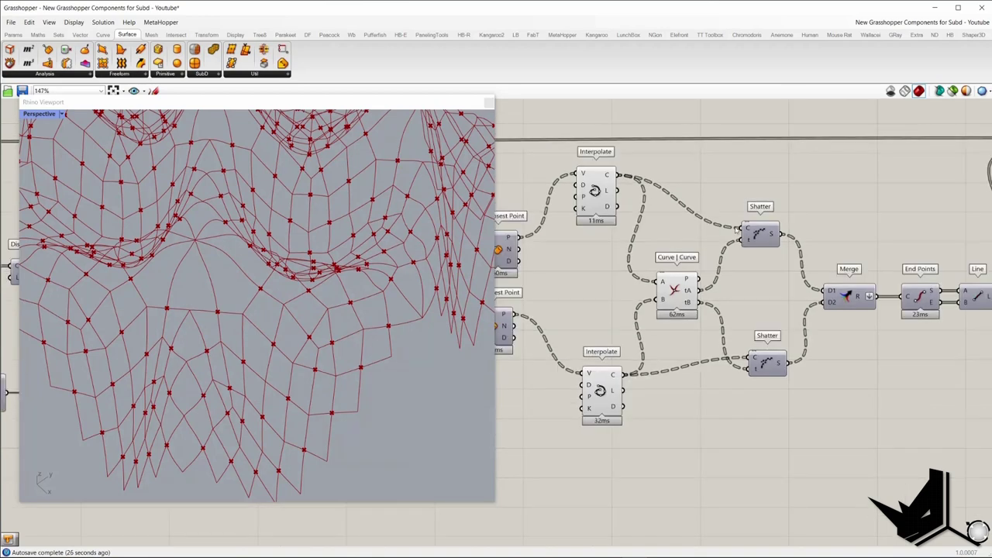
# Compare the curves entering both Shatter components with their resulting segments and data structure.
pyautogui.click(597, 175)
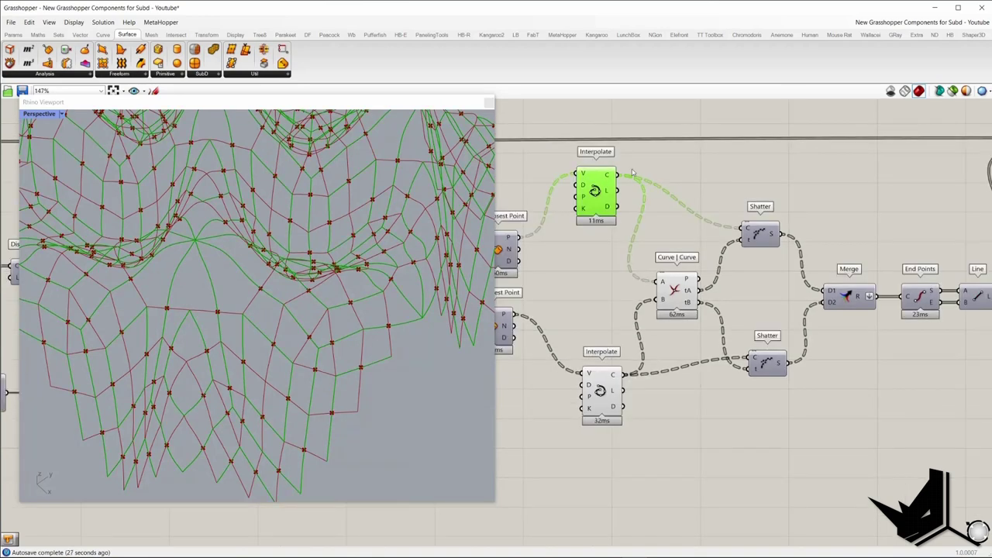
pyautogui.click(755, 357)
pyautogui.moveTo(787, 326); pyautogui.dragTo(744, 392)
pyautogui.moveTo(647, 454); pyautogui.dragTo(570, 355)
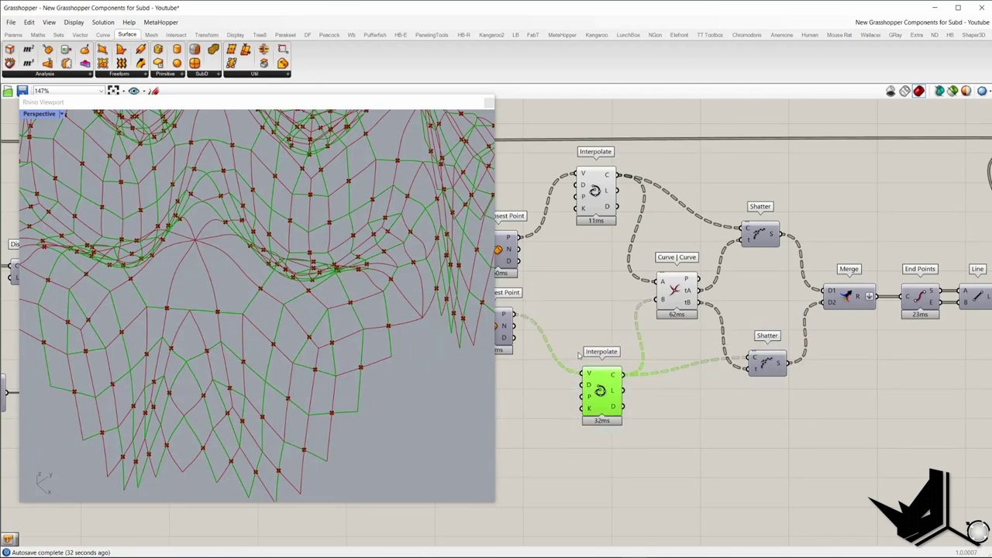
pyautogui.scroll(1, 765, 317)
pyautogui.moveTo(641, 206)
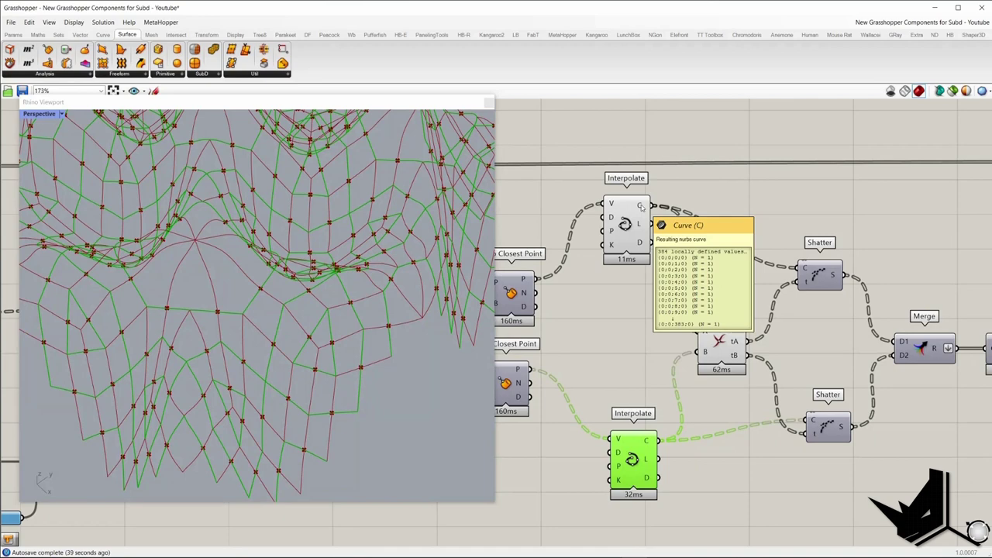
pyautogui.moveTo(832, 277)
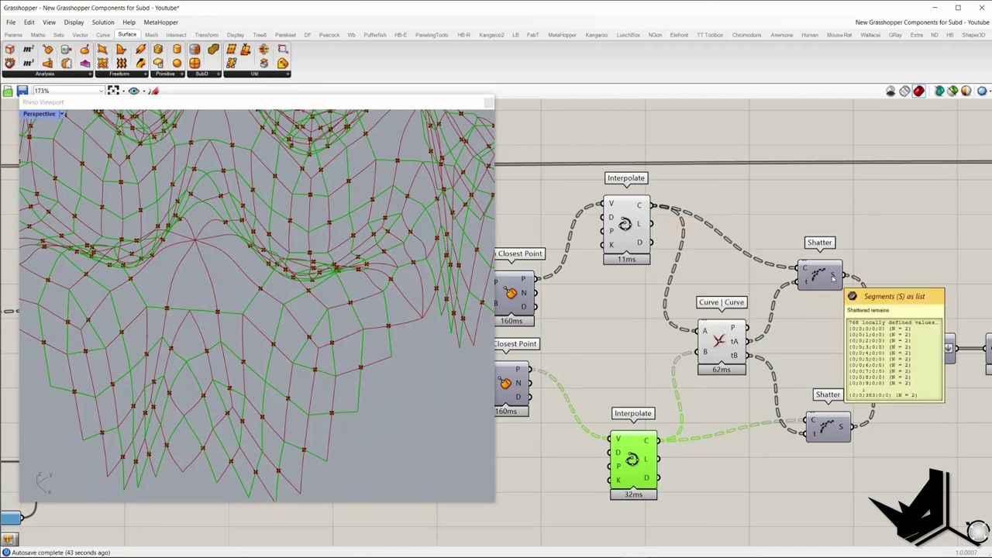
pyautogui.scroll(-4, 833, 277)
pyautogui.scroll(3, 833, 353)
pyautogui.moveTo(833, 354)
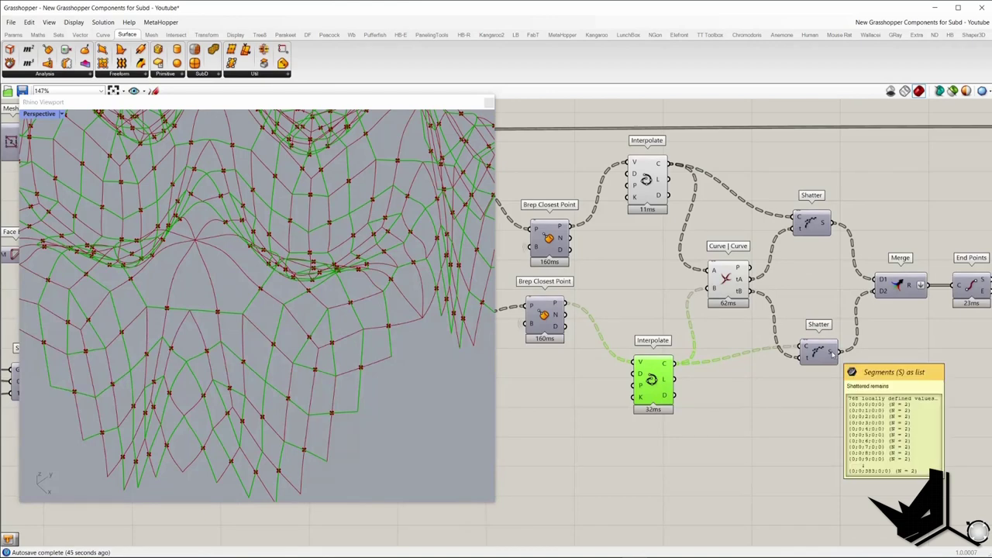
pyautogui.scroll(-3, 755, 350)
# Turn off the previews of both Interpolate components and the Curve | Curve component.
pyautogui.moveTo(775, 408); pyautogui.dragTo(664, 221)
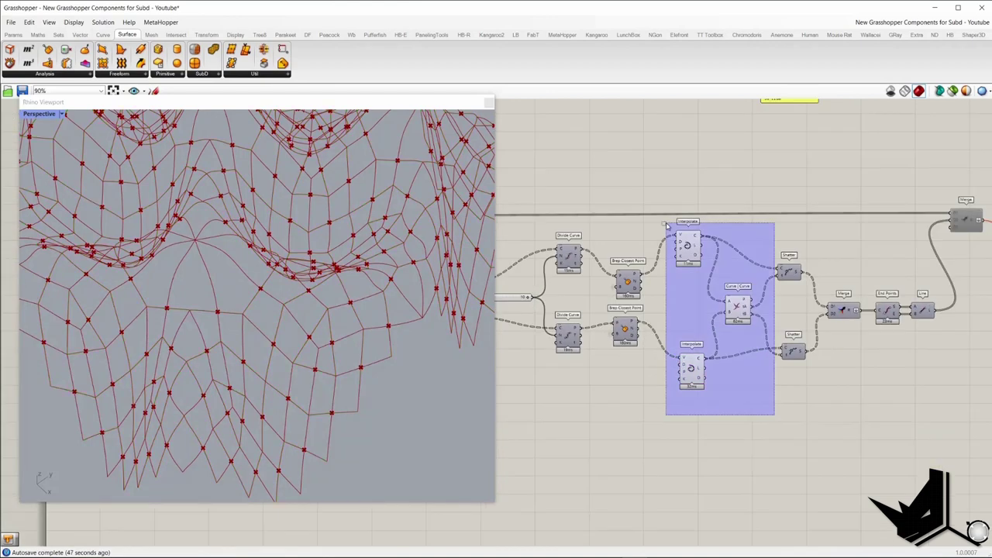
pyautogui.middleClick(693, 157)
pyautogui.click(703, 172)
pyautogui.rightClick(728, 166)
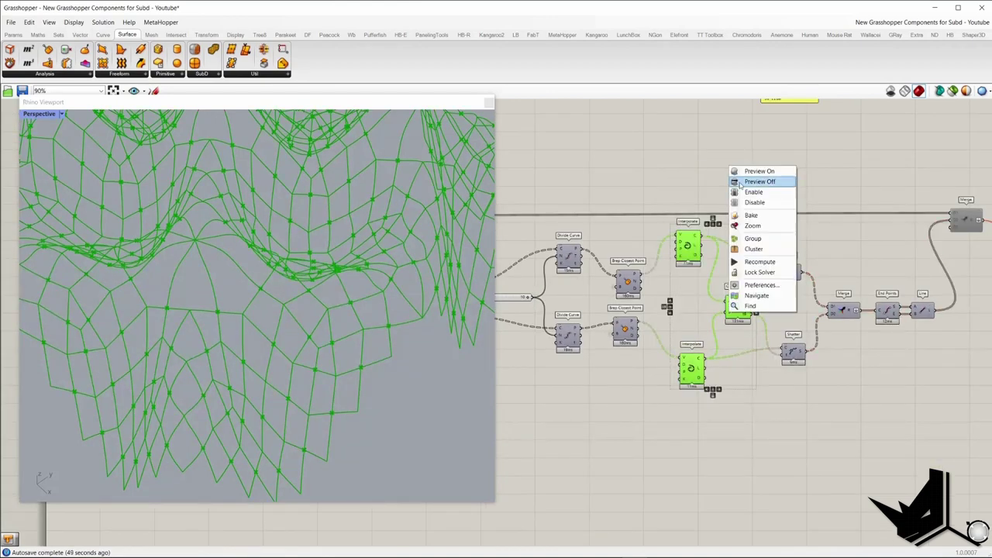
pyautogui.click(740, 182)
# Turn on the previews of both Shatter components and inspect the upper one's segment output.
pyautogui.moveTo(800, 397); pyautogui.dragTo(785, 231)
pyautogui.scroll(3, 798, 274)
pyautogui.moveTo(798, 274)
pyautogui.mouseDown(button='right')
pyautogui.moveTo(751, 281)
pyautogui.moveTo(672, 264)
pyautogui.mouseUp(button='right')
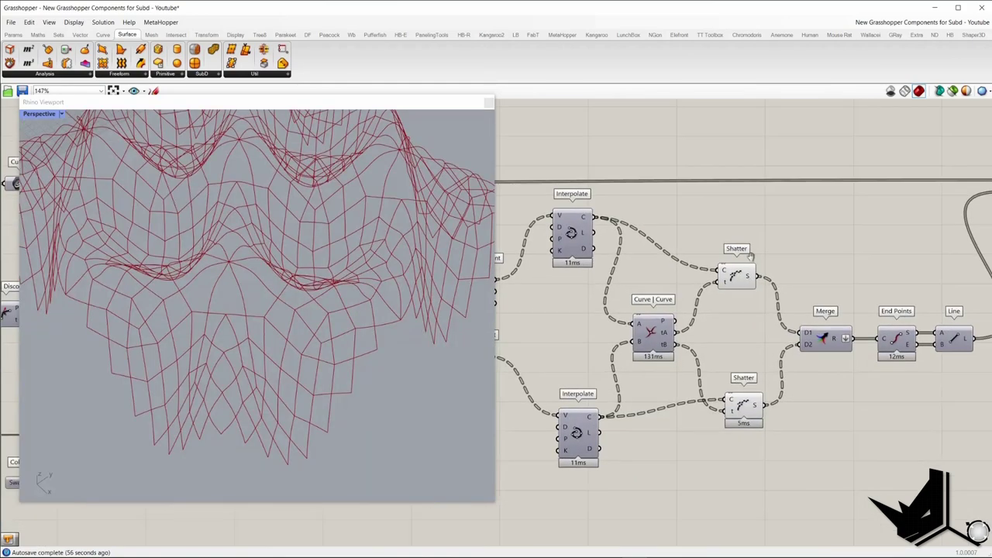
pyautogui.moveTo(669, 264)
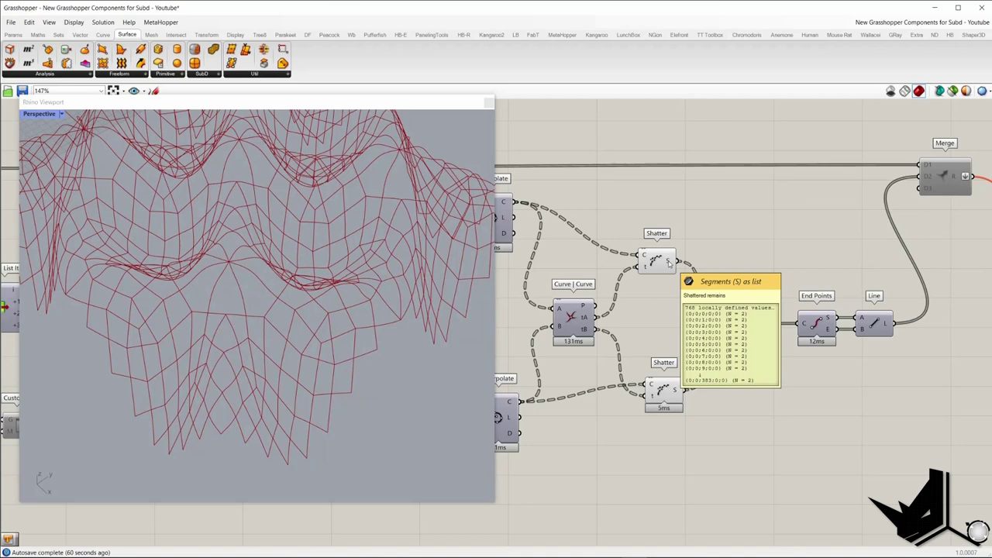
# Display the Merge component that combines the shattered segments and turn off both Shatter previews.
pyautogui.click(748, 327)
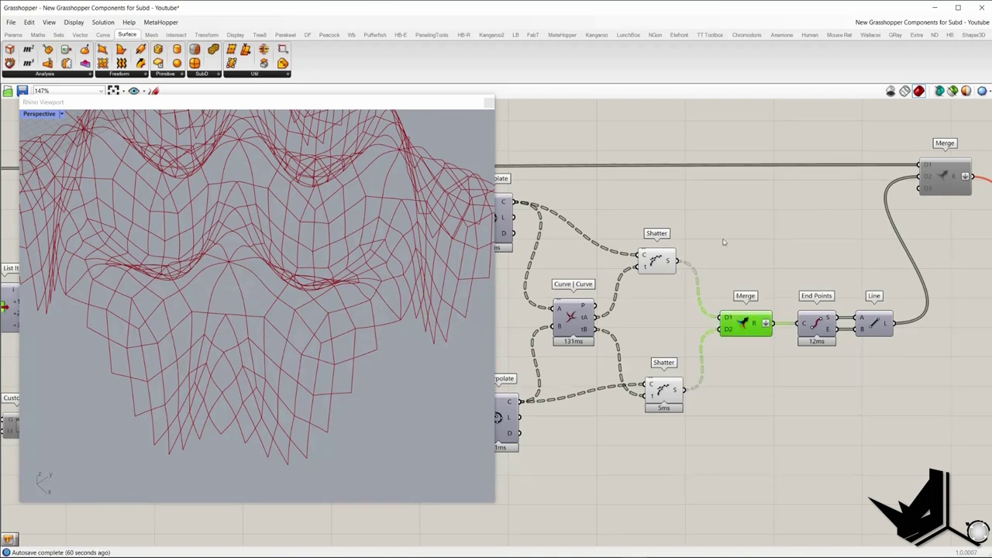
pyautogui.moveTo(682, 458); pyautogui.dragTo(601, 223)
pyautogui.rightClick(785, 193)
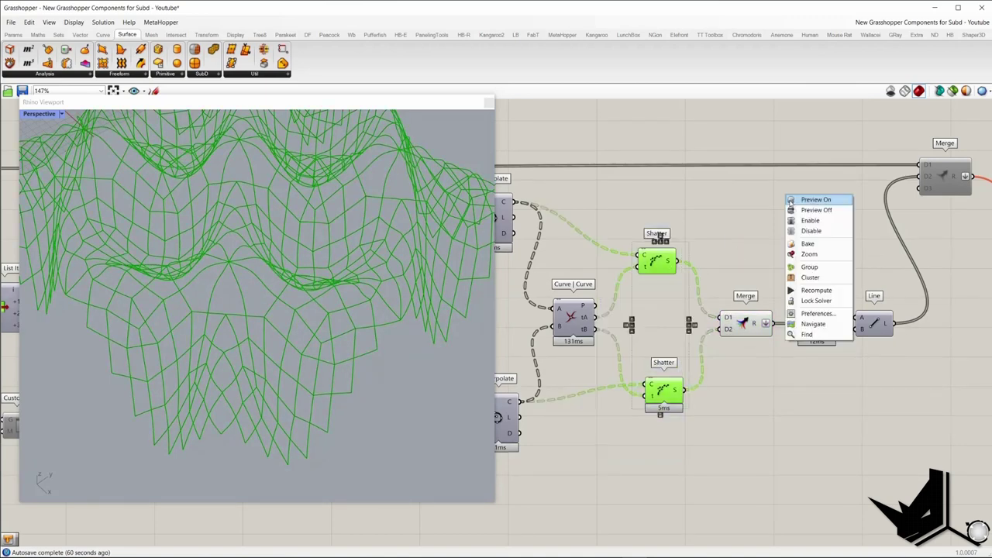
pyautogui.click(813, 210)
pyautogui.click(758, 327)
pyautogui.moveTo(759, 328)
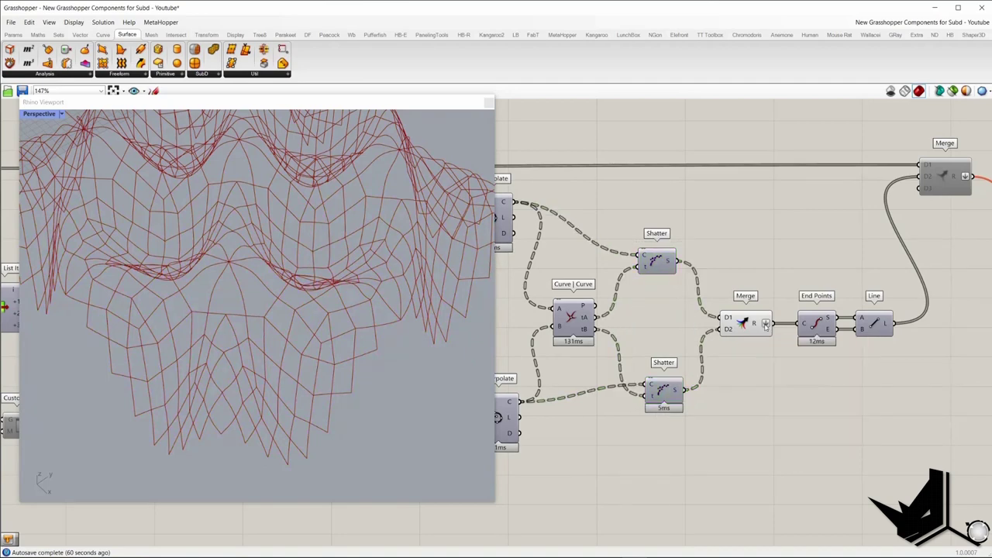
# Check the End Points component and turn on the preview of the Line component built from it.
pyautogui.click(821, 322)
pyautogui.click(815, 261)
pyautogui.rightClick(874, 324)
pyautogui.click(866, 292)
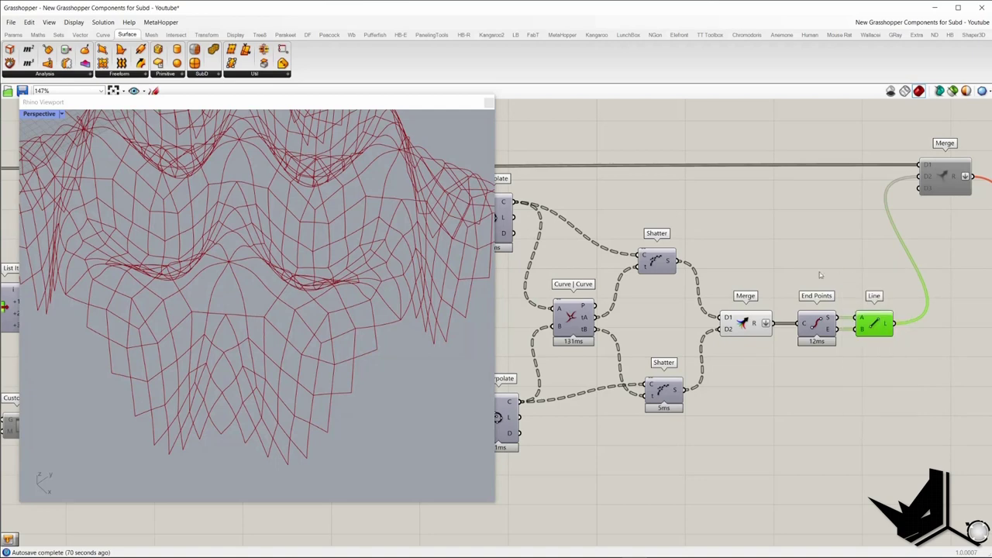
# Turn off the previews of the segment Merge and End Points components, and highlight the remaining Line output.
pyautogui.moveTo(813, 390); pyautogui.dragTo(722, 269)
pyautogui.middleClick(743, 227)
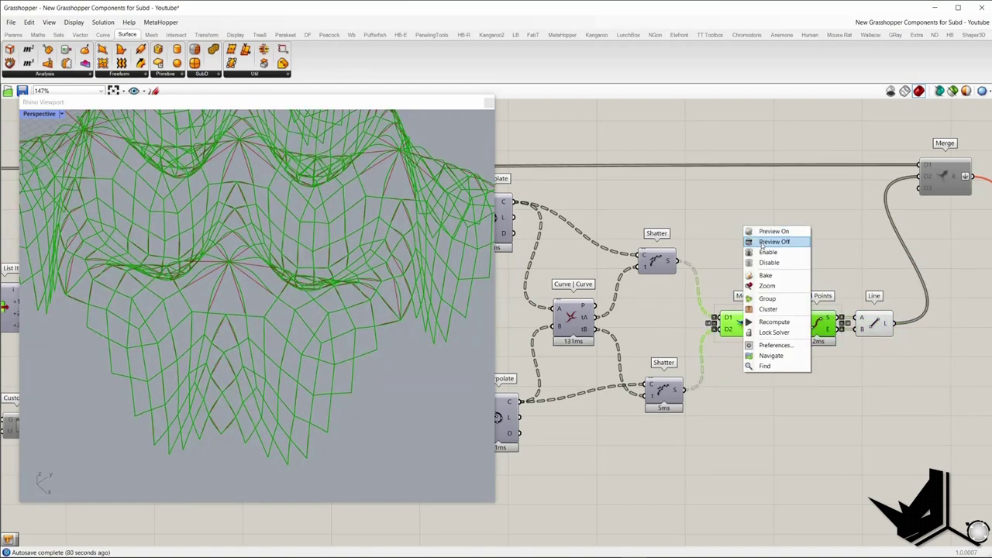
pyautogui.click(772, 242)
pyautogui.click(807, 265)
pyautogui.click(872, 327)
pyautogui.scroll(-5, 361, 285)
pyautogui.scroll(2, 352, 259)
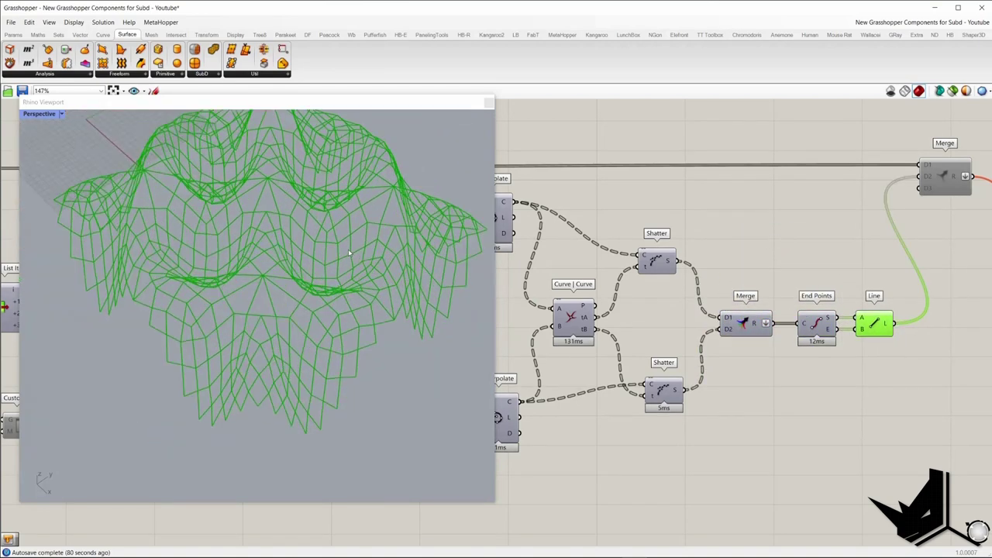
pyautogui.moveTo(348, 249); pyautogui.dragTo(358, 256, button='right')
# Turn on the preview of the Curve parameter holding the E1 output of Mesh Edges.
pyautogui.moveTo(737, 199); pyautogui.dragTo(843, 249, button='right')
pyautogui.scroll(-7, 842, 249)
pyautogui.scroll(7, 638, 250)
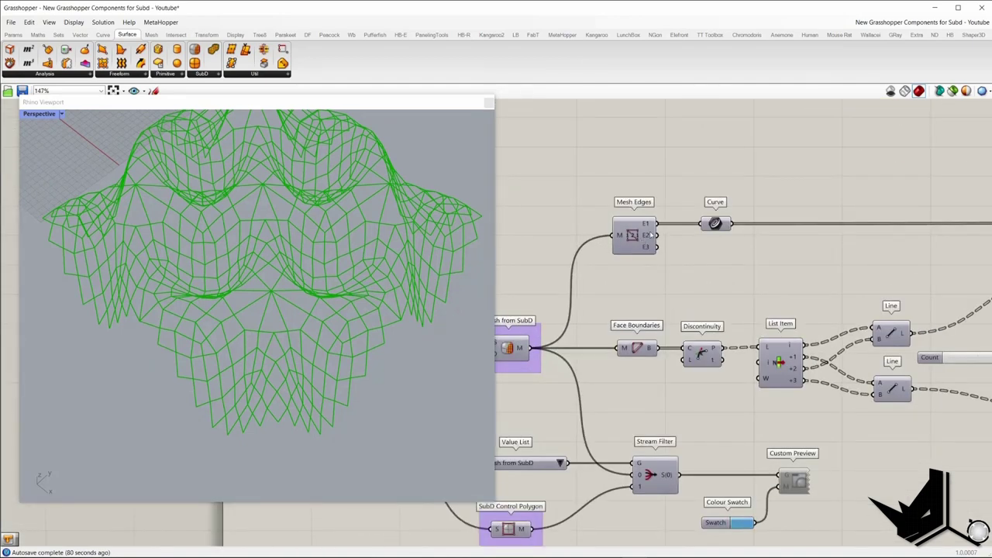
pyautogui.moveTo(591, 182); pyautogui.dragTo(654, 256)
pyautogui.click(718, 228)
pyautogui.rightClick(665, 164)
pyautogui.click(605, 189)
pyautogui.click(715, 226)
pyautogui.rightClick(670, 165)
pyautogui.click(712, 171)
pyautogui.scroll(-4, 323, 293)
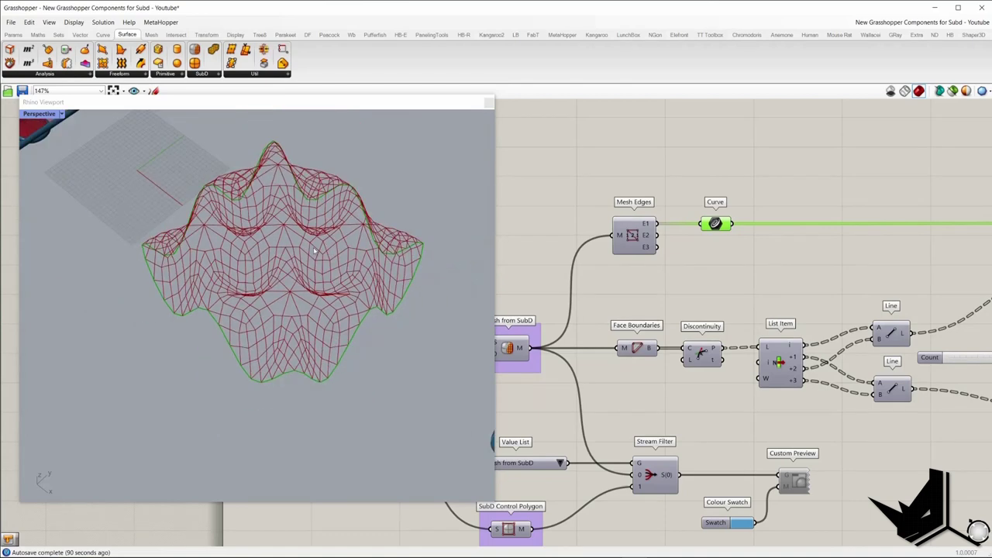
# Trace the boundary curves and the Line output to the Merge feeding Weaverbird's Mesh From Lines.
pyautogui.scroll(3, 313, 253)
pyautogui.scroll(-6, 659, 256)
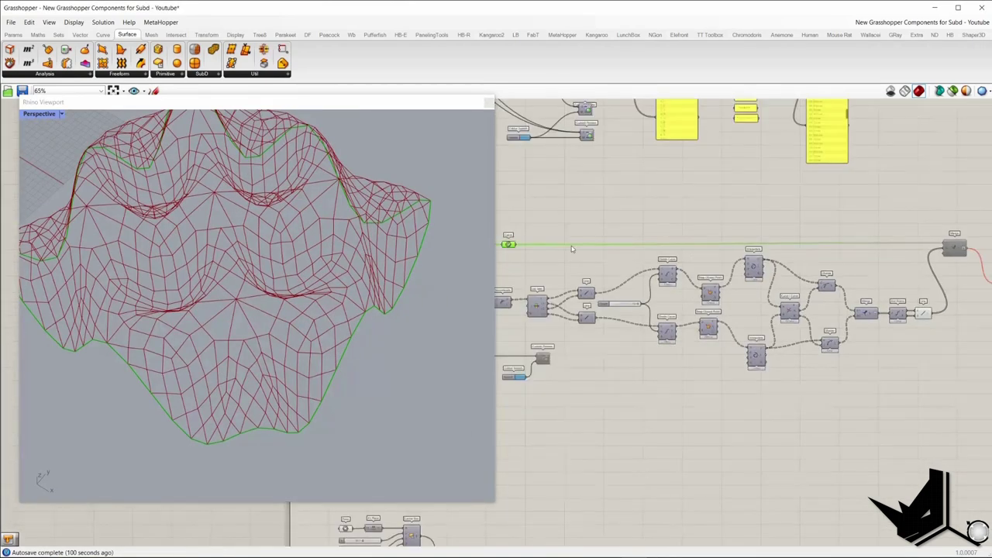
pyautogui.moveTo(960, 312); pyautogui.dragTo(703, 311, button='right')
pyautogui.scroll(4, 704, 311)
pyautogui.click(630, 317)
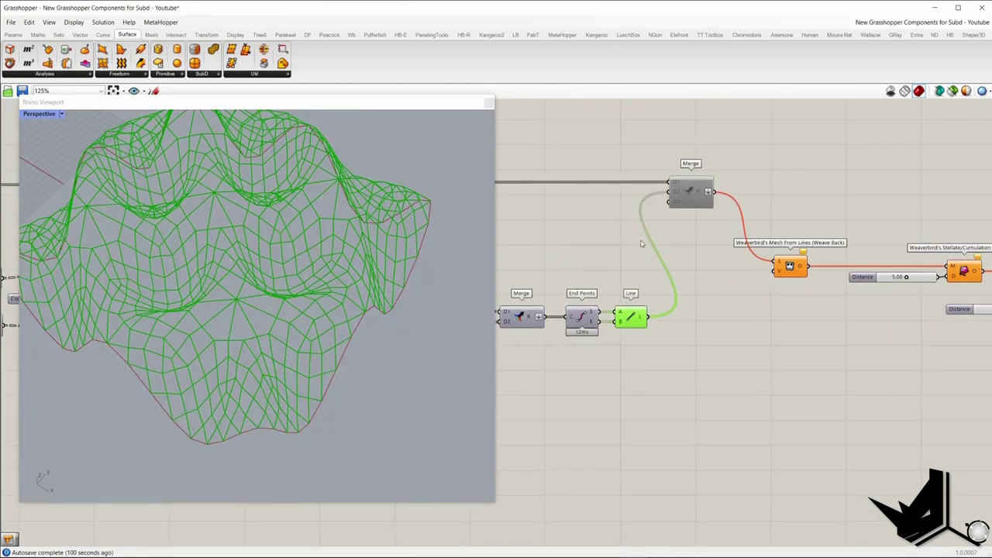
# Turn off the preview of Weaverbird's Stellate/Cumulation component downstream of Mesh From Lines.
pyautogui.moveTo(640, 251); pyautogui.dragTo(629, 294, button='right')
pyautogui.click(685, 238)
pyautogui.moveTo(631, 188); pyautogui.dragTo(702, 256)
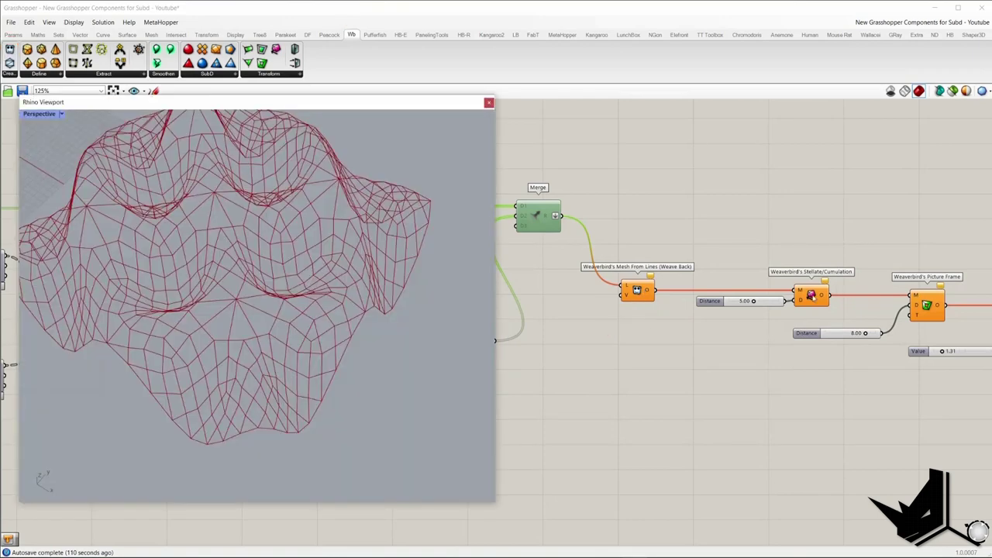
pyautogui.rightClick(810, 295)
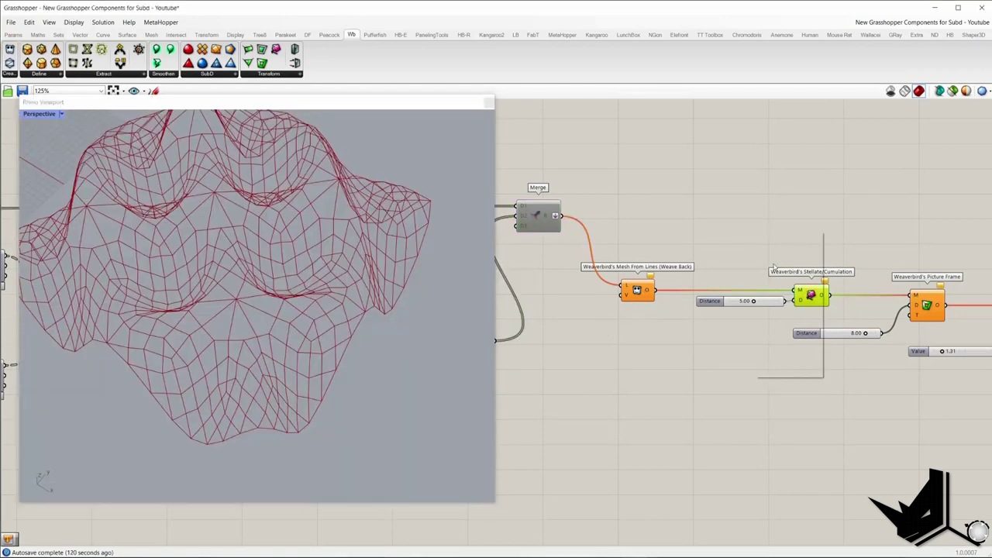
pyautogui.click(780, 268)
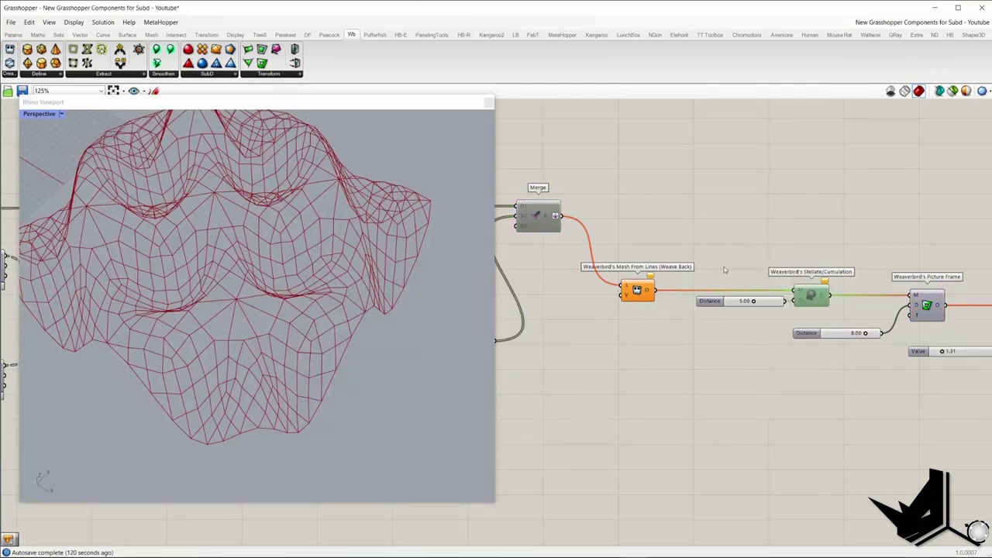
# Enable the Merge of boundary and inner lines, and the Weaverbird's Mesh From Lines component it feeds, to build the mesh.
pyautogui.click(537, 215)
pyautogui.rightClick(633, 186)
pyautogui.click(663, 200)
pyautogui.click(637, 290)
pyautogui.rightClick(640, 226)
pyautogui.click(662, 230)
pyautogui.moveTo(401, 273)
pyautogui.mouseDown(button='right')
pyautogui.moveTo(272, 170)
pyautogui.moveTo(303, 281)
pyautogui.moveTo(220, 252)
pyautogui.moveTo(259, 268)
pyautogui.moveTo(281, 292)
pyautogui.moveTo(241, 248)
pyautogui.mouseUp(button='right')
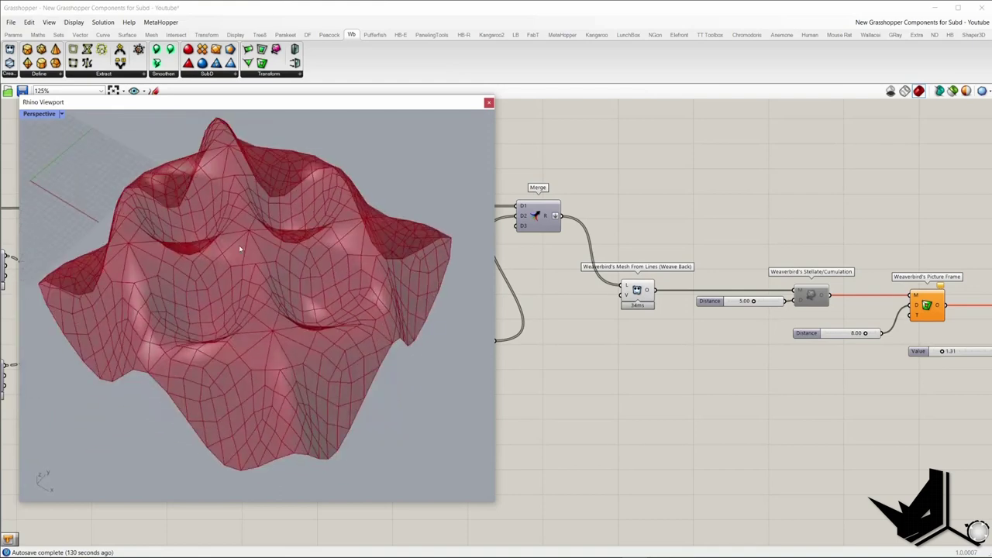
# Enable Weaverbird's Stellate/Cumulation component so the Mesh From Lines result is stellated with a distance of 5.00.
pyautogui.scroll(-4, 692, 295)
pyautogui.moveTo(692, 294); pyautogui.dragTo(610, 288, button='right')
pyautogui.scroll(3, 609, 287)
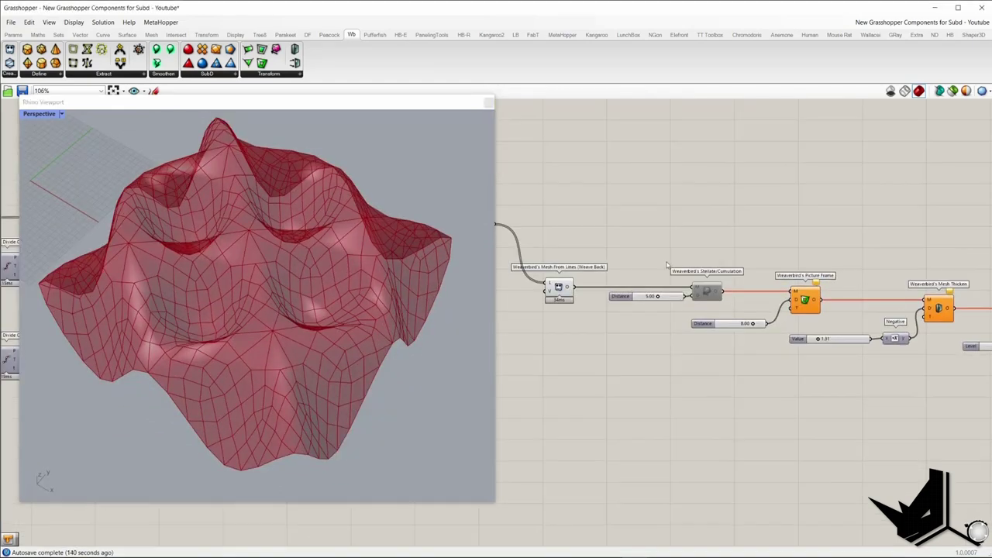
pyautogui.moveTo(717, 282); pyautogui.dragTo(745, 282, button='right')
pyautogui.click(738, 295)
pyautogui.rightClick(707, 226)
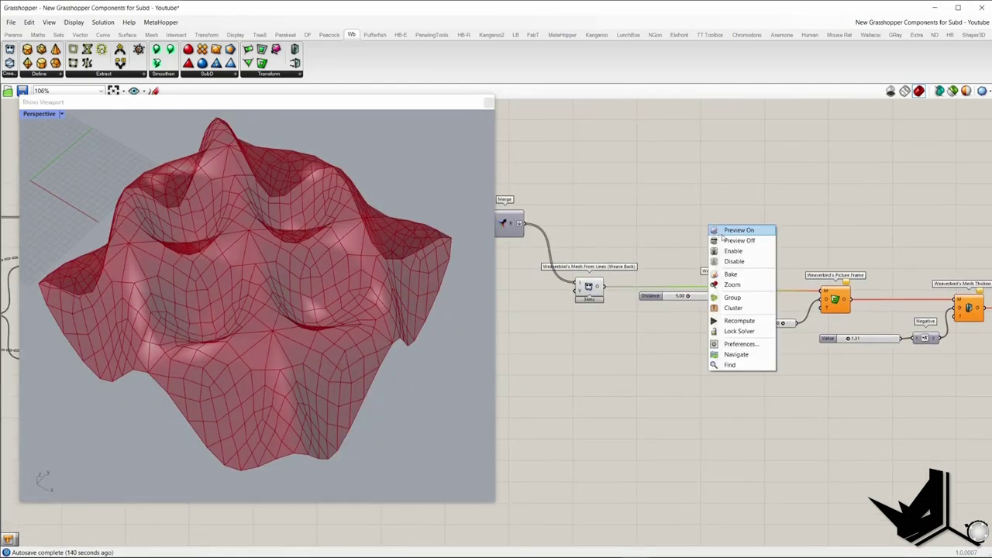
pyautogui.click(722, 250)
pyautogui.rightClick(716, 235)
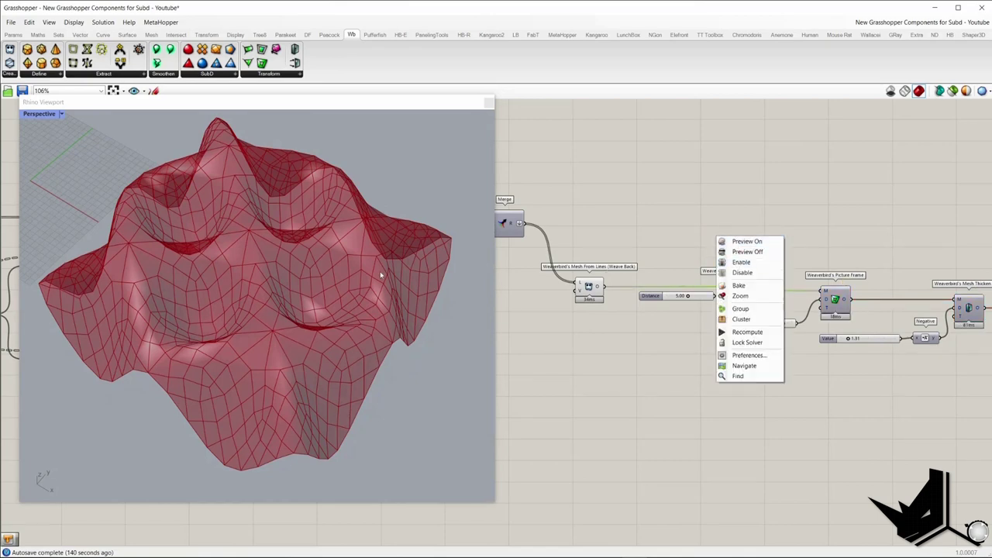
# Turn on the preview of Weaverbird's Stellate/Cumulation component and examine the pyramids raised on the mesh faces.
pyautogui.scroll(3, 738, 278)
pyautogui.rightClick(707, 224)
pyautogui.click(723, 248)
pyautogui.rightClick(696, 237)
pyautogui.click(715, 242)
pyautogui.moveTo(320, 232); pyautogui.dragTo(393, 231, button='right')
pyautogui.scroll(4, 393, 231)
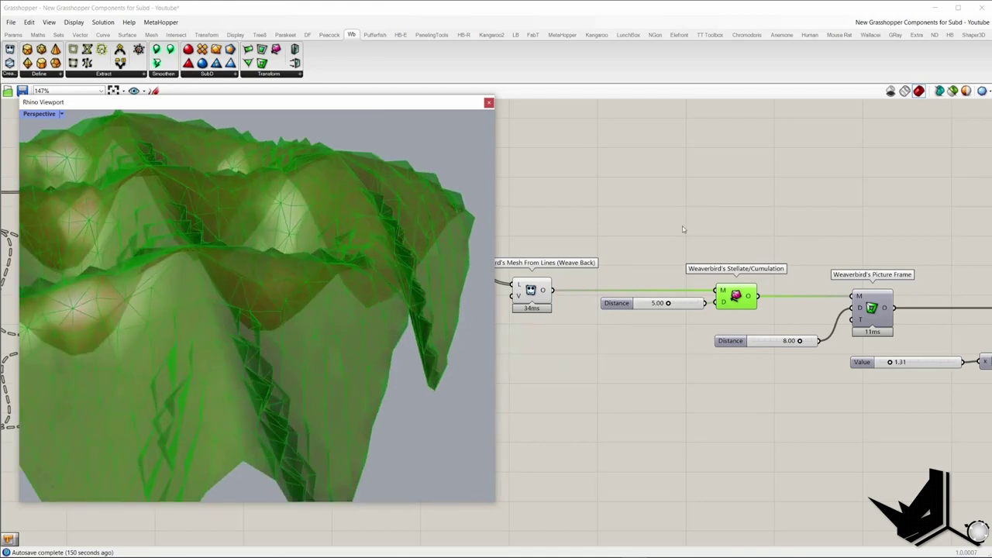
pyautogui.click(685, 229)
pyautogui.scroll(-4, 281, 248)
pyautogui.moveTo(281, 248); pyautogui.dragTo(349, 233, button='right')
pyautogui.scroll(2, 720, 292)
pyautogui.moveTo(737, 296)
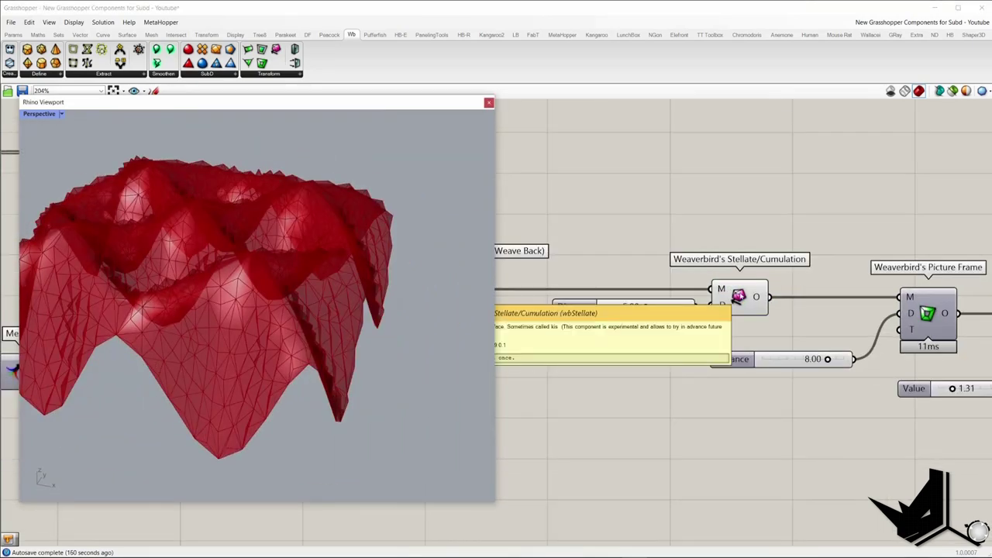
# Turn on the preview of Weaverbird's Picture Frame and turn off those of Mesh From Lines and Stellate/Cumulation.
pyautogui.scroll(-5, 736, 254)
pyautogui.click(819, 281)
pyautogui.hotkey('ctrl', 'q')
pyautogui.scroll(1, 819, 286)
pyautogui.moveTo(679, 326); pyautogui.dragTo(697, 279)
pyautogui.scroll(1, 697, 280)
pyautogui.moveTo(690, 361); pyautogui.dragTo(486, 175)
pyautogui.hotkey('ctrl', 'q')
# Examine the framed openings of the Picture Frame mesh up close.
pyautogui.moveTo(334, 207); pyautogui.dragTo(326, 232, button='right')
pyautogui.scroll(5, 320, 314)
pyautogui.scroll(-1, 318, 296)
pyautogui.click(560, 286)
pyautogui.scroll(-2, 255, 286)
pyautogui.scroll(2, 237, 286)
pyautogui.moveTo(237, 288); pyautogui.dragTo(266, 303, button='right')
pyautogui.scroll(4, 240, 301)
pyautogui.scroll(-4, 240, 300)
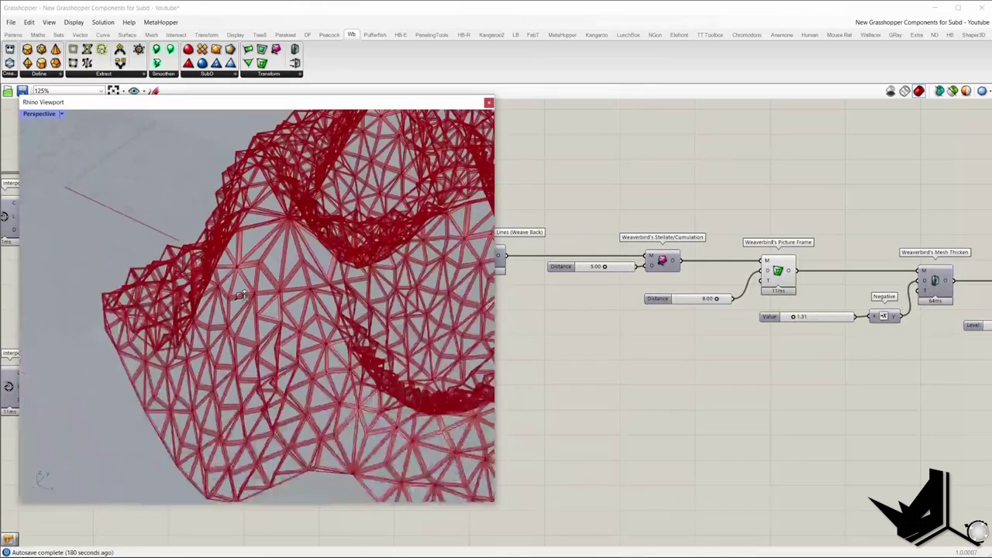
# Turn on the preview of Weaverbird's Mesh Thicken, select Picture Frame to compare, and inspect the thickened mesh.
pyautogui.moveTo(743, 302); pyautogui.dragTo(588, 282, button='right')
pyautogui.click(778, 265)
pyautogui.middleClick(723, 210)
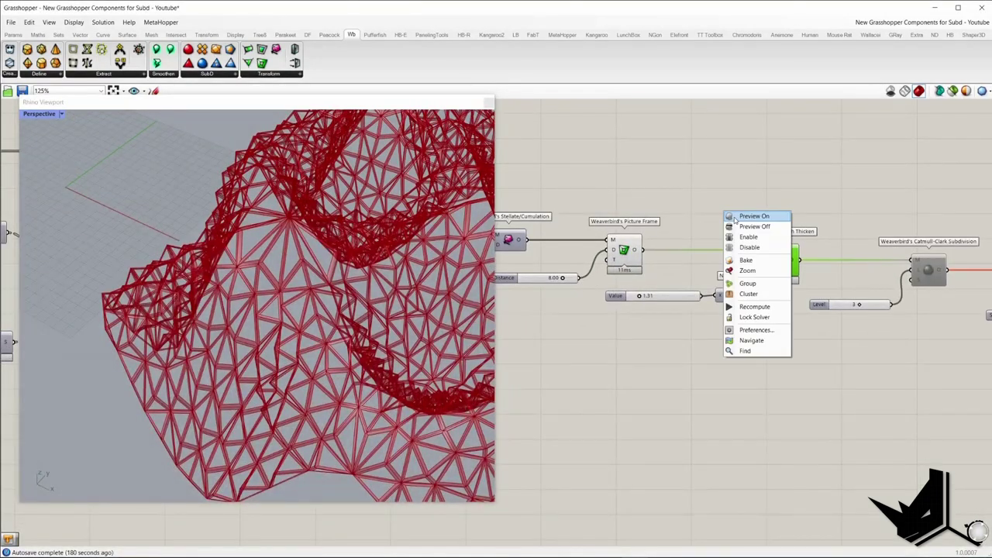
pyautogui.click(742, 217)
pyautogui.click(624, 250)
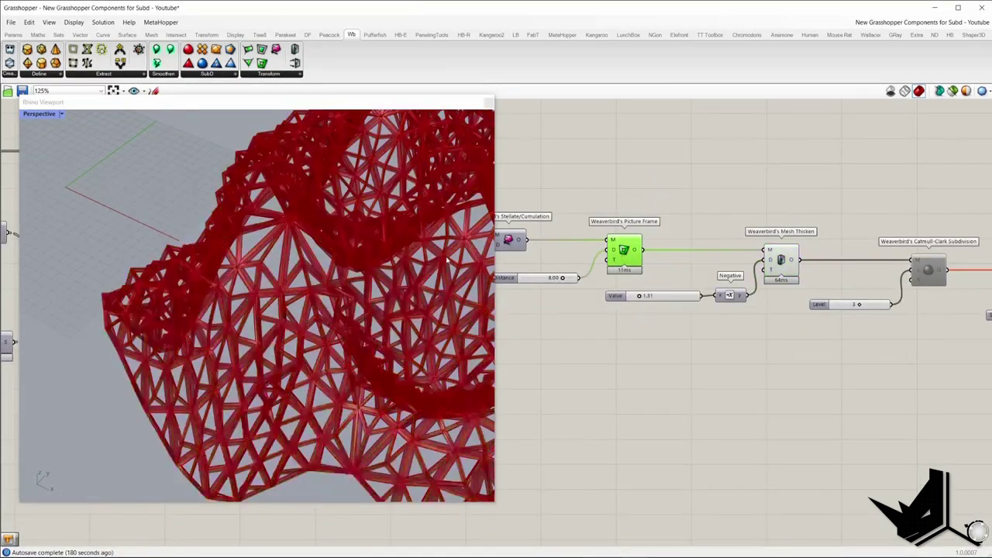
pyautogui.moveTo(256, 295); pyautogui.dragTo(127, 291, button='right')
pyautogui.scroll(-5, 288, 308)
pyautogui.scroll(3, 288, 308)
# Enable Weaverbird's Catmull-Clark Subdivision at level 3 on the thickened mesh and check the smoothed structure.
pyautogui.moveTo(829, 320); pyautogui.dragTo(602, 341, button='right')
pyautogui.click(702, 293)
pyautogui.rightClick(687, 228)
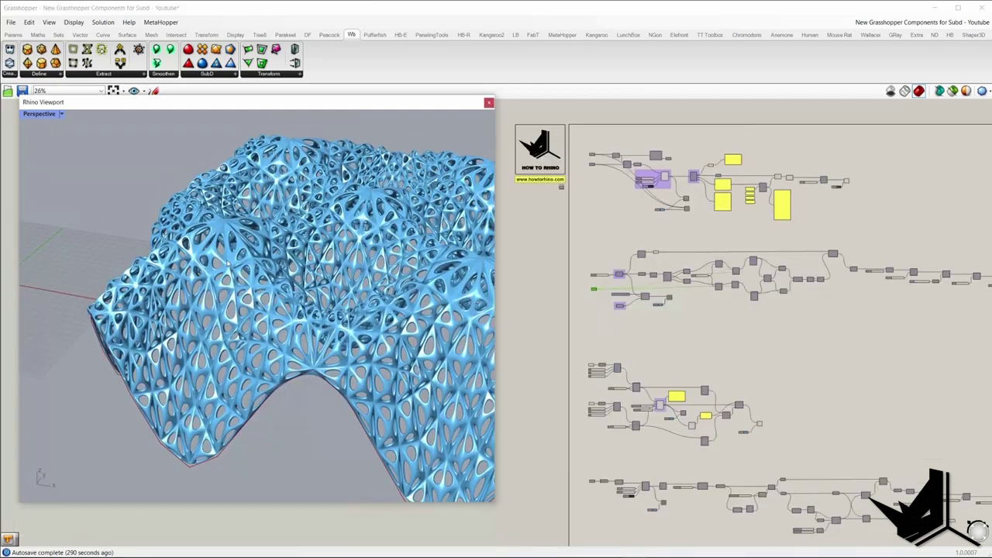
pyautogui.moveTo(312, 273); pyautogui.dragTo(320, 284, button='right')
# In the SubD Fuse definition, move the lower Point along the x axis to shift the tall box against the other box.
pyautogui.scroll(5, 582, 298)
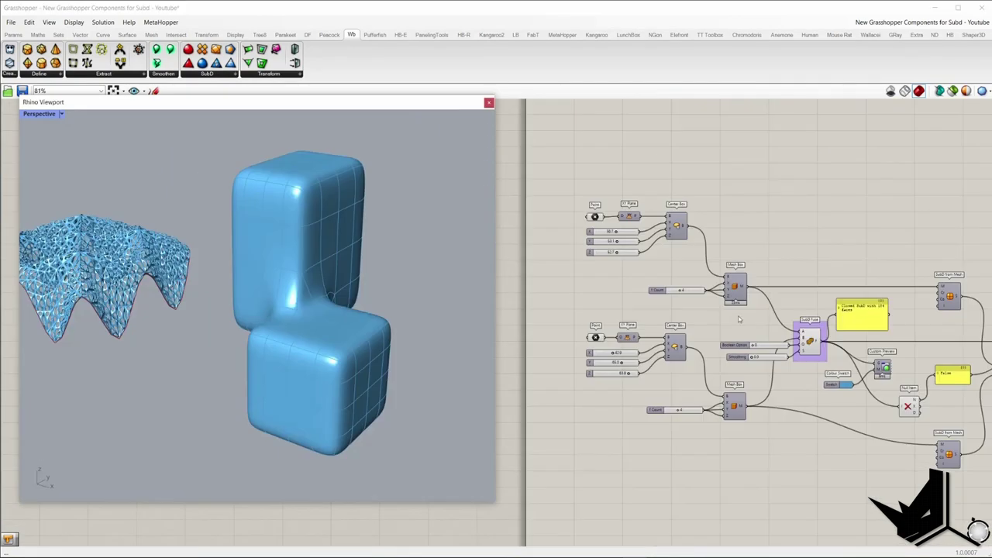
pyautogui.scroll(2, 803, 333)
pyautogui.moveTo(584, 291); pyautogui.dragTo(613, 297, button='right')
pyautogui.moveTo(310, 275)
pyautogui.mouseDown(button='right')
pyautogui.moveTo(362, 270)
pyautogui.moveTo(314, 271)
pyautogui.mouseUp(button='right')
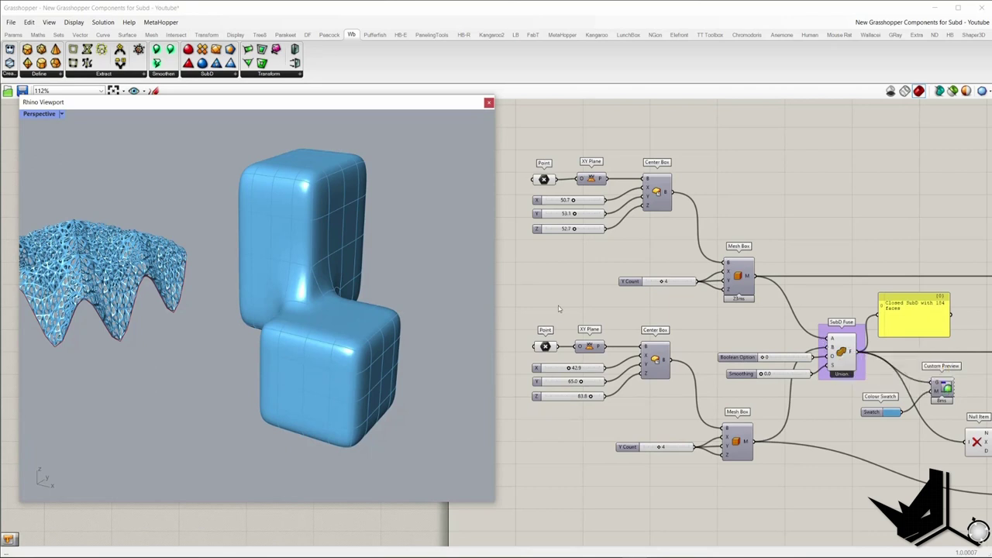
pyautogui.click(547, 346)
pyautogui.moveTo(329, 256); pyautogui.dragTo(426, 290)
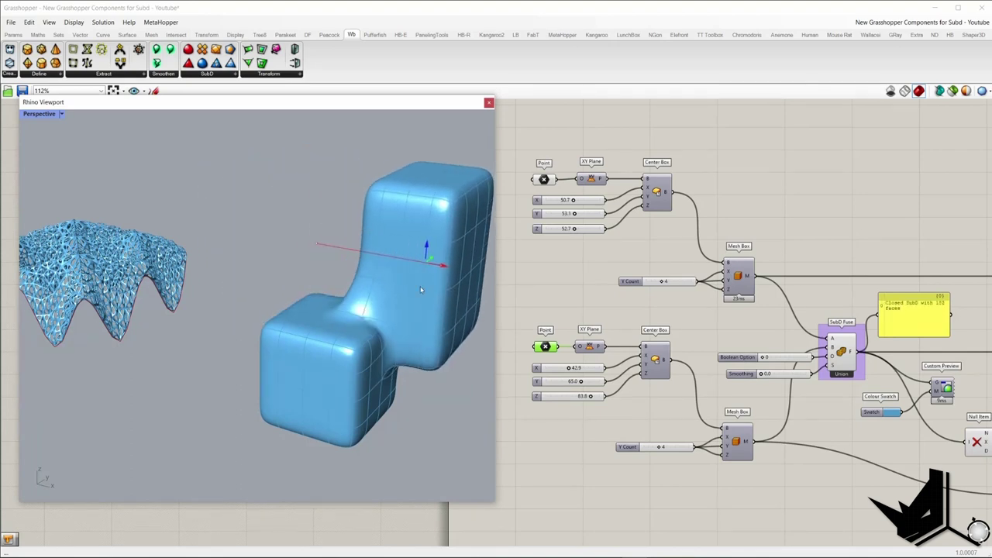
pyautogui.keyDown('shift'); pyautogui.moveTo(427, 291); pyautogui.dragTo(373, 288, button='right'); pyautogui.keyUp('shift')
pyautogui.moveTo(367, 267); pyautogui.dragTo(390, 275)
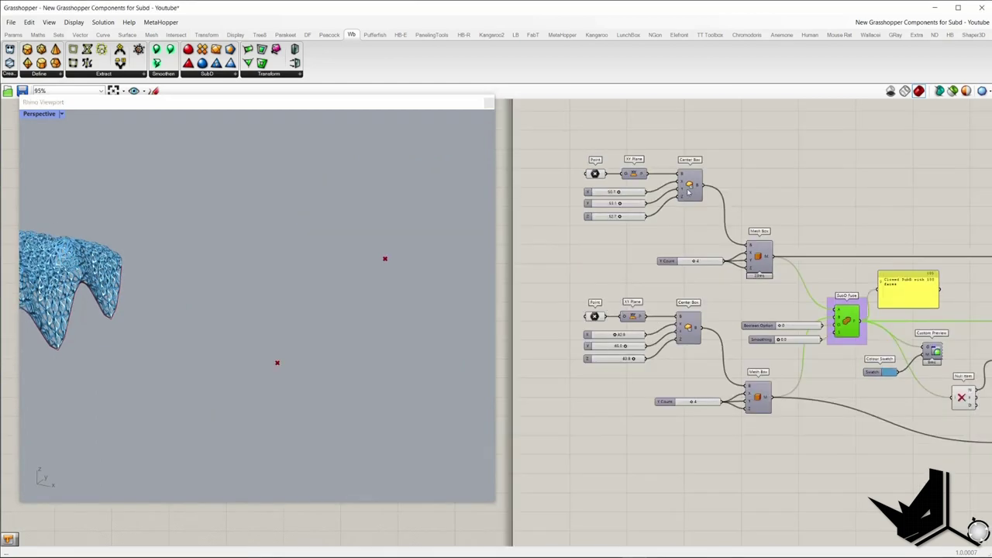
# Turn on the previews of both Center Box components and inspect the two overlapping boxes.
pyautogui.click(688, 186)
pyautogui.rightClick(737, 172)
pyautogui.click(756, 177)
pyautogui.click(688, 326)
pyautogui.rightClick(618, 262)
pyautogui.click(630, 267)
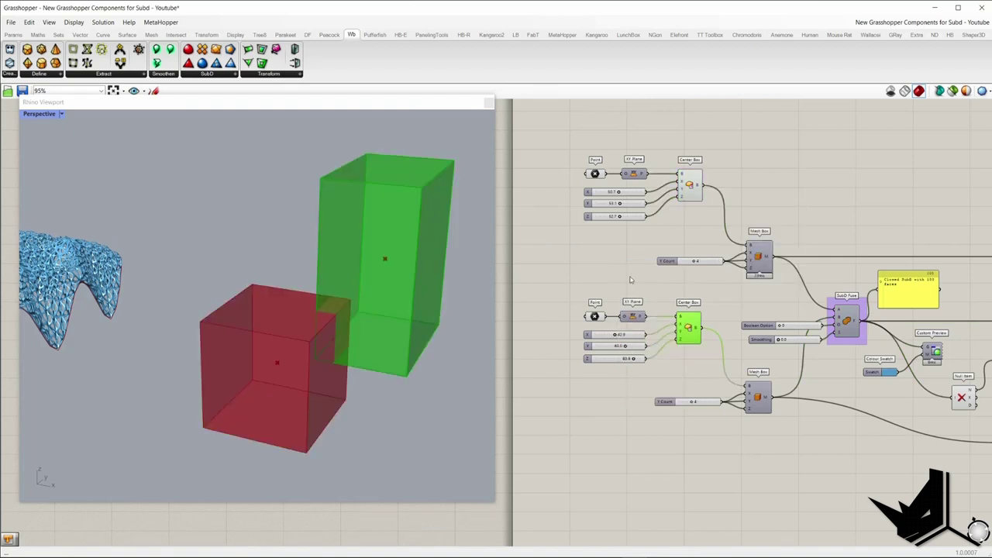
pyautogui.click(604, 281)
pyautogui.moveTo(321, 294)
pyautogui.mouseDown(button='right')
pyautogui.moveTo(351, 290)
pyautogui.moveTo(310, 288)
pyautogui.mouseUp(button='right')
# Show the previews of both Mesh Box components in place of the two Center Box previews.
pyautogui.scroll(1, 722, 292)
pyautogui.click(763, 252)
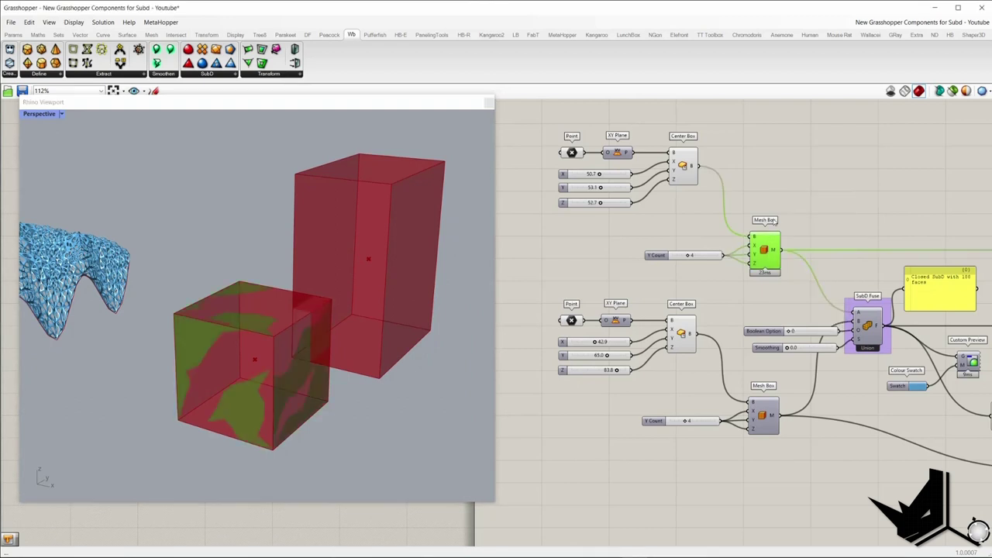
pyautogui.click(682, 169)
pyautogui.rightClick(804, 170)
pyautogui.click(818, 186)
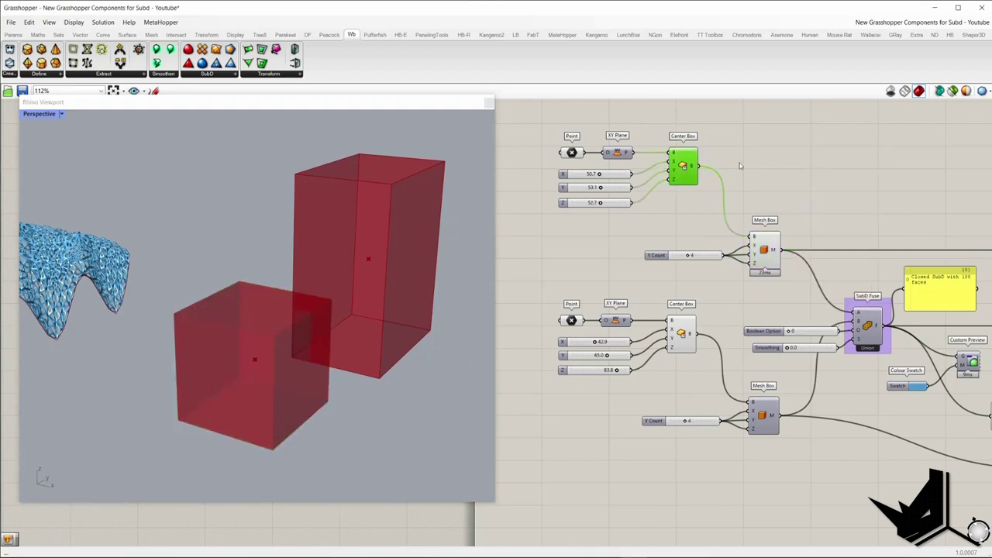
pyautogui.rightClick(681, 335)
pyautogui.click(597, 271)
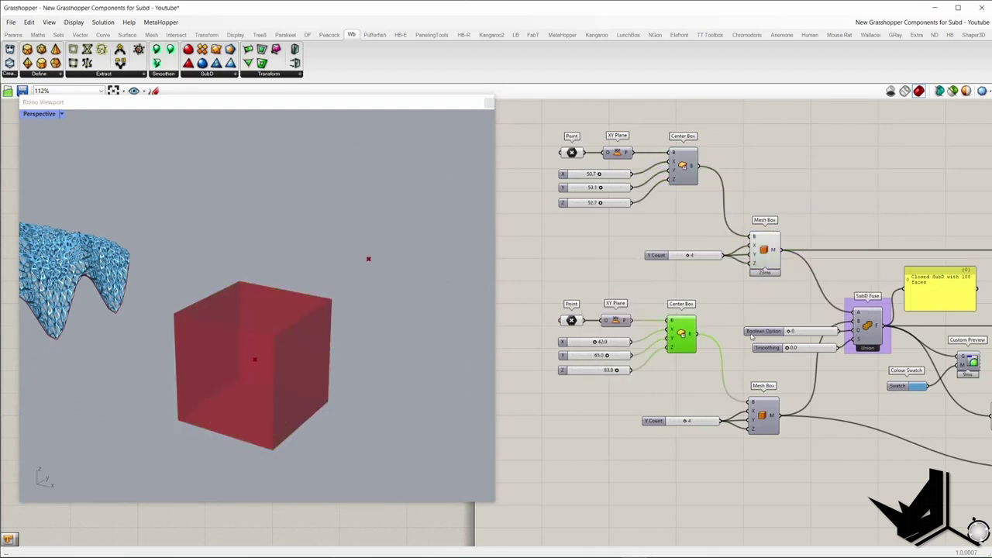
pyautogui.rightClick(762, 415)
pyautogui.click(745, 344)
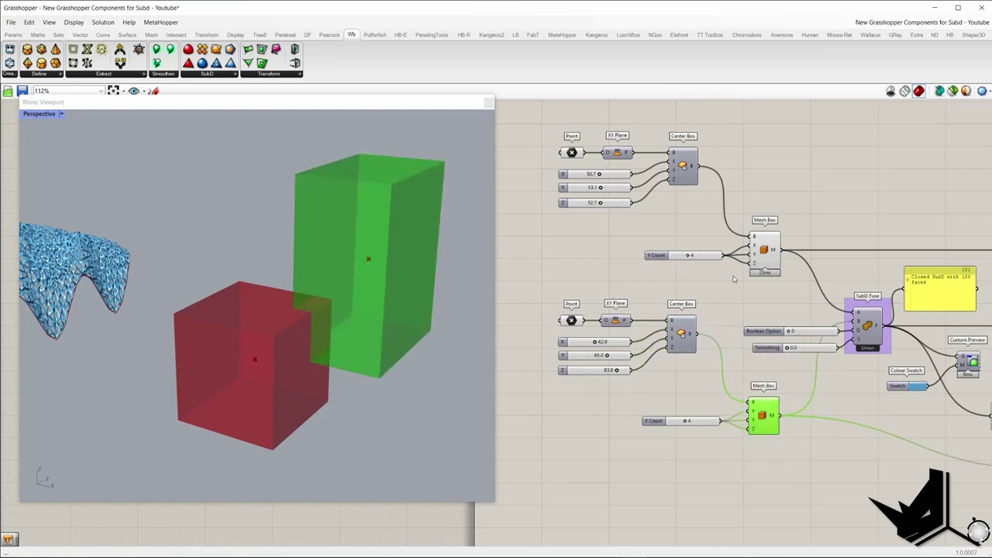
pyautogui.click(733, 279)
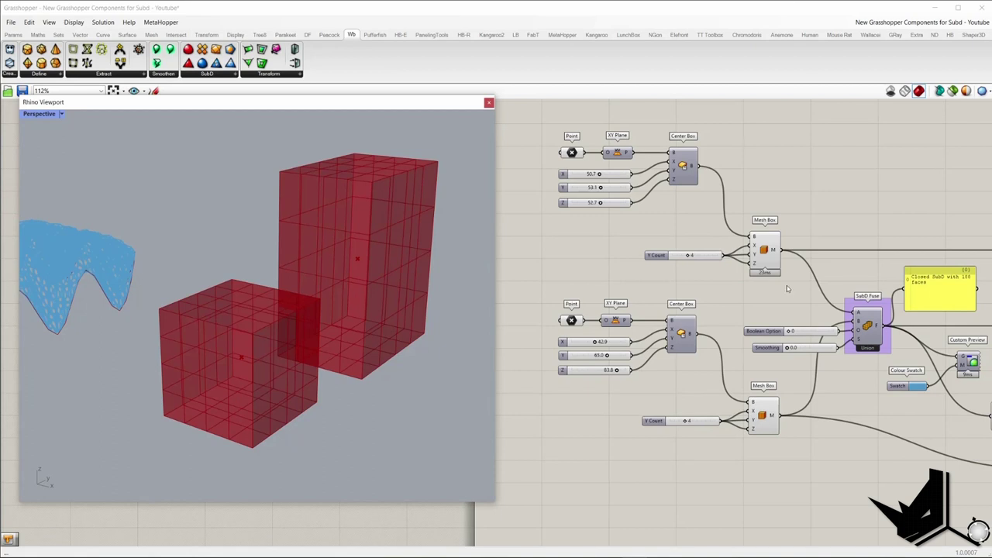
# Try a new SubD from Mesh component fed by the upper Mesh Box, and delete it again.
pyautogui.moveTo(789, 290); pyautogui.dragTo(681, 281, button='right')
pyautogui.moveTo(357, 264); pyautogui.dragTo(355, 253, button='right')
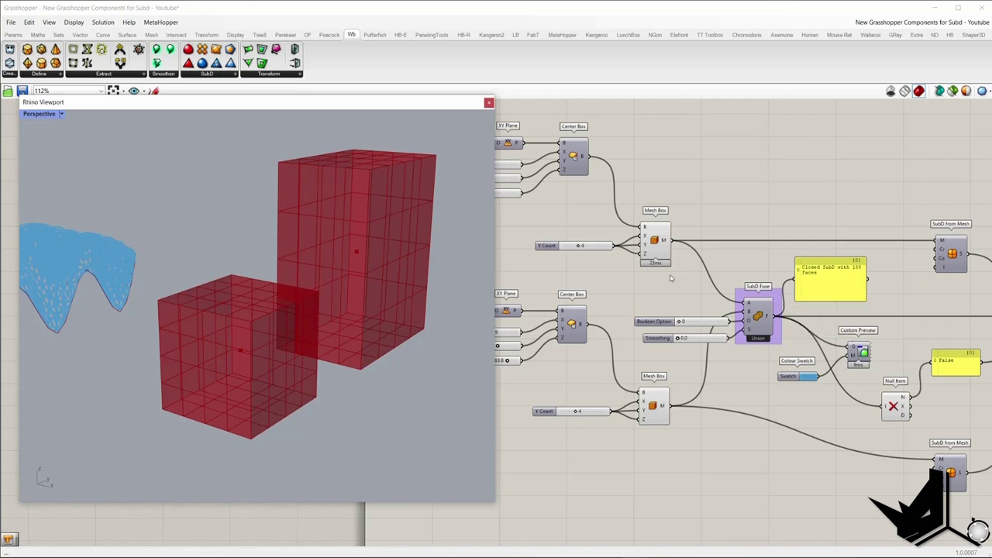
pyautogui.doubleClick(751, 211)
pyautogui.write('sub')
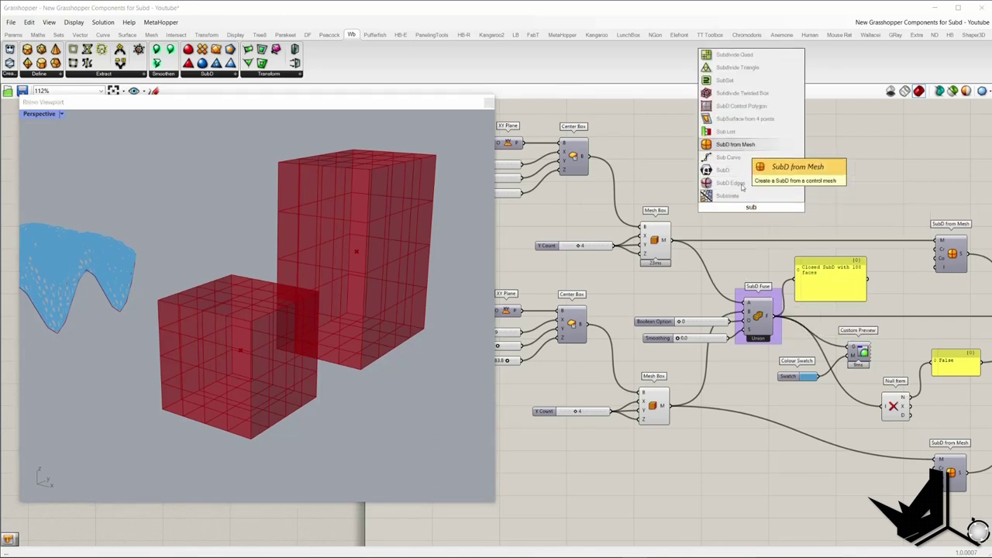
pyautogui.click(734, 145)
pyautogui.moveTo(750, 207); pyautogui.dragTo(727, 214)
pyautogui.moveTo(664, 239); pyautogui.dragTo(711, 214)
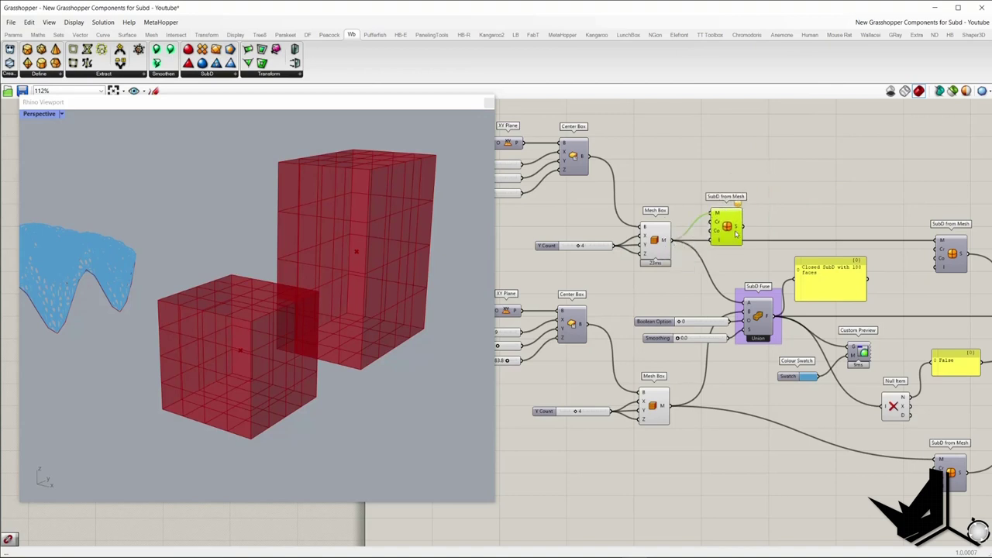
pyautogui.press('Delete')
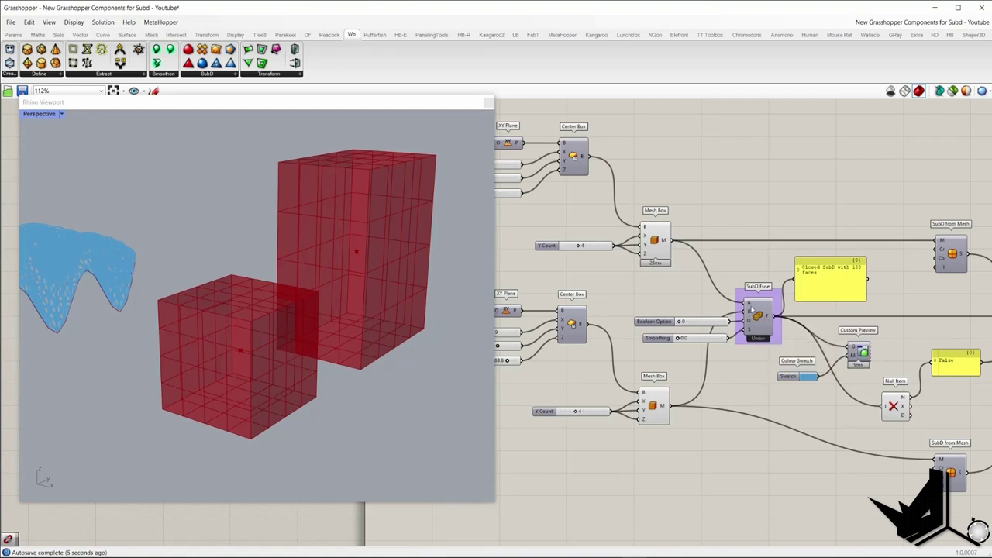
# Highlight each Mesh Box feeding inputs A and B of SubD Fuse to identify its box in the viewport.
pyautogui.click(657, 244)
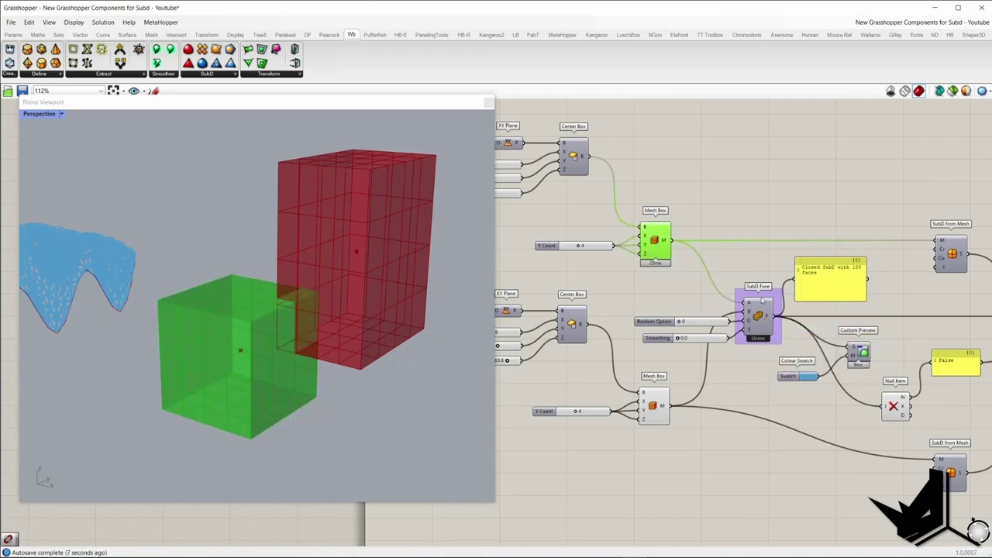
pyautogui.click(657, 402)
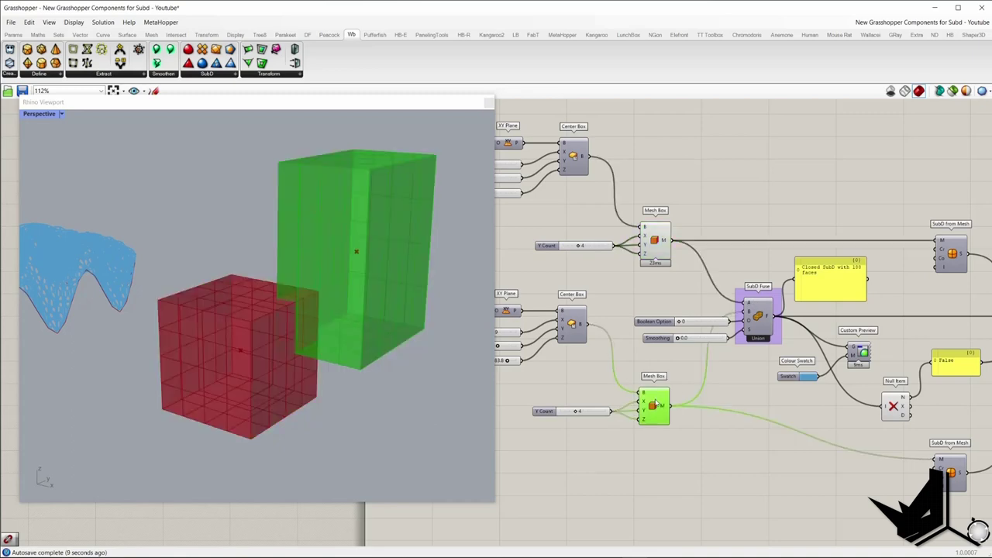
pyautogui.click(733, 342)
# Turn on the preview of SubD Fuse and turn off the previews of the two Mesh Box components.
pyautogui.scroll(2, 733, 343)
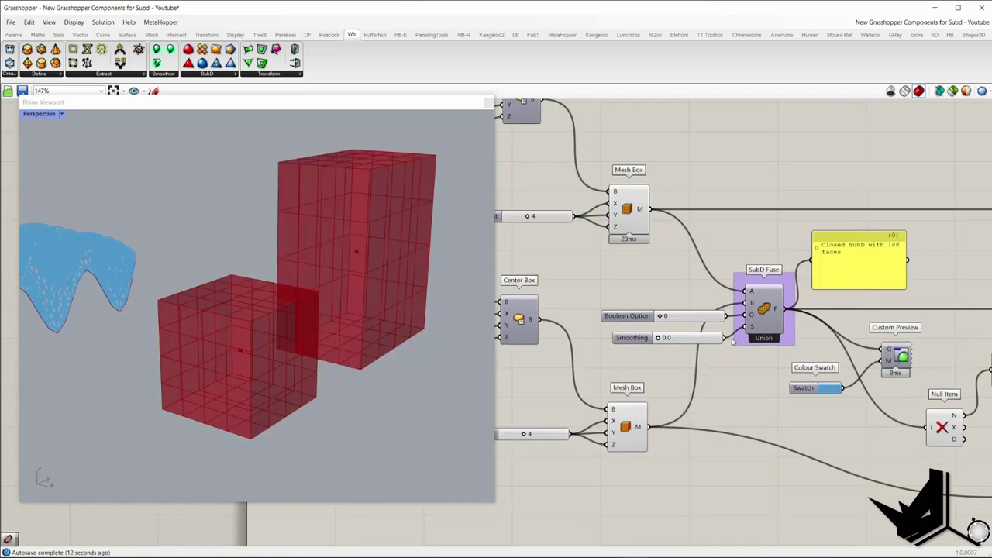
pyautogui.click(761, 303)
pyautogui.middleClick(739, 249)
pyautogui.click(745, 253)
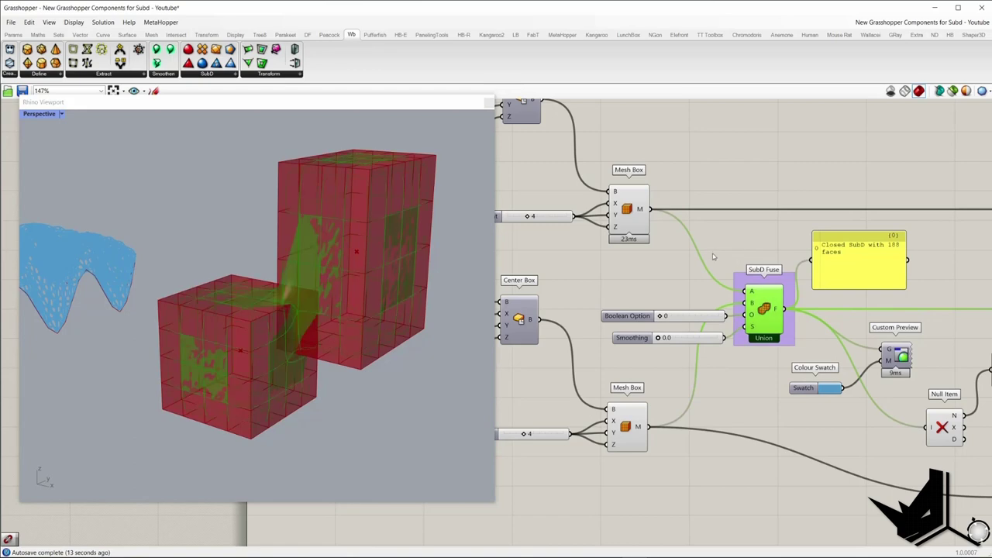
pyautogui.scroll(-3, 644, 237)
pyautogui.moveTo(672, 480); pyautogui.dragTo(611, 199)
pyautogui.middleClick(672, 138)
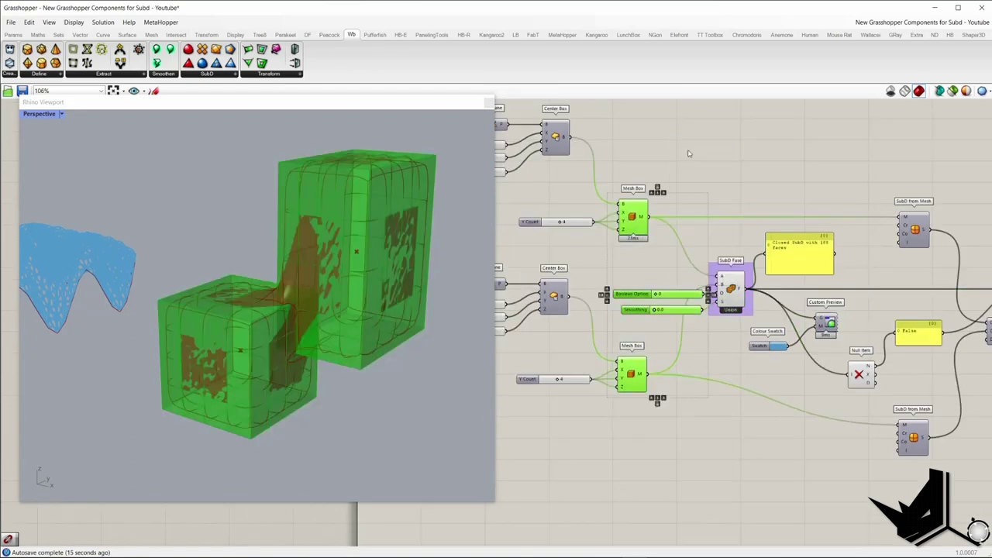
pyautogui.click(683, 154)
# Examine the fused SubD from several angles and check the inputs of the SubD Fuse component.
pyautogui.moveTo(310, 268)
pyautogui.mouseDown(button='right')
pyautogui.moveTo(364, 268)
pyautogui.moveTo(309, 260)
pyautogui.mouseUp(button='right')
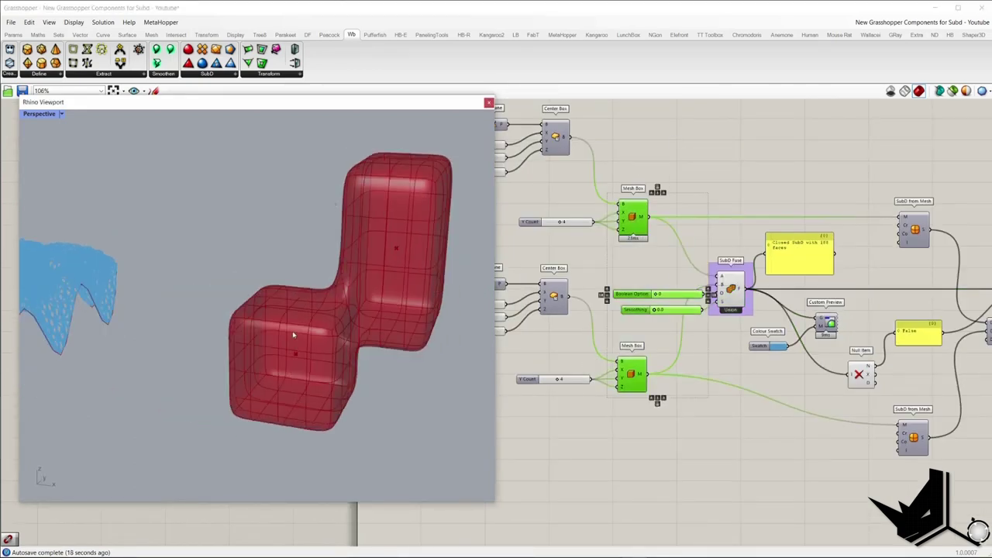
pyautogui.moveTo(370, 295); pyautogui.dragTo(447, 248, button='right')
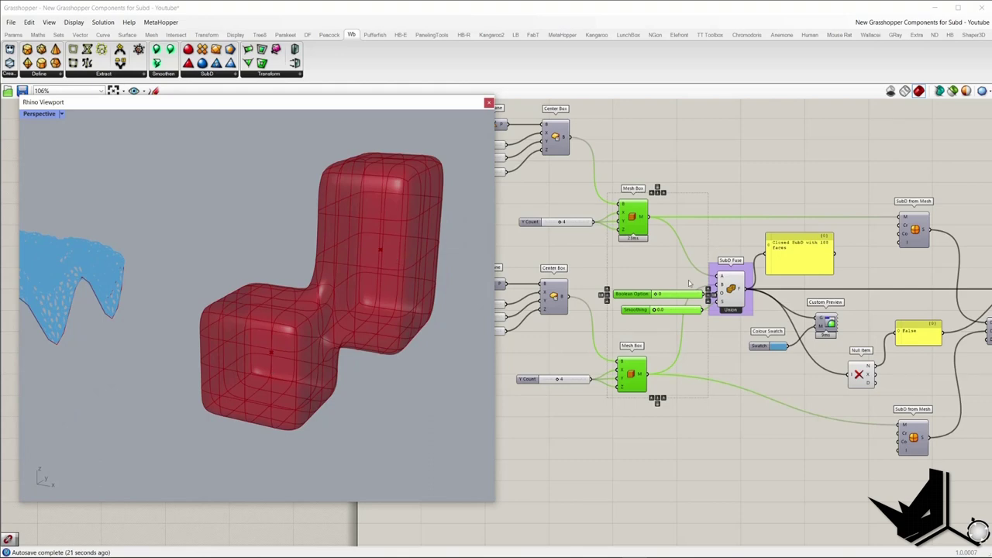
pyautogui.scroll(1, 688, 284)
pyautogui.moveTo(728, 290)
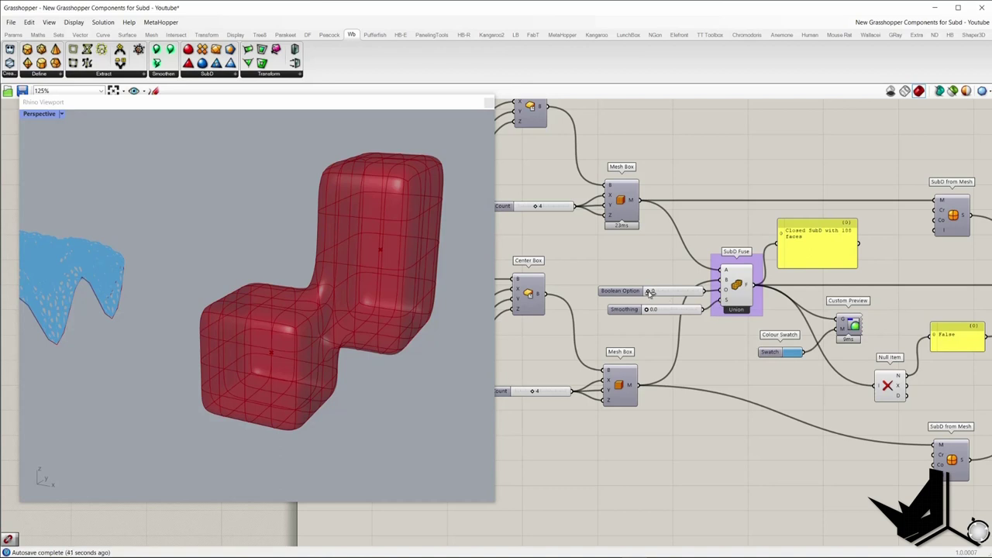
# Cycle the Boolean Option of SubD Fuse through 1, 2 and 3, and return it to 0.
pyautogui.moveTo(649, 292); pyautogui.dragTo(664, 292)
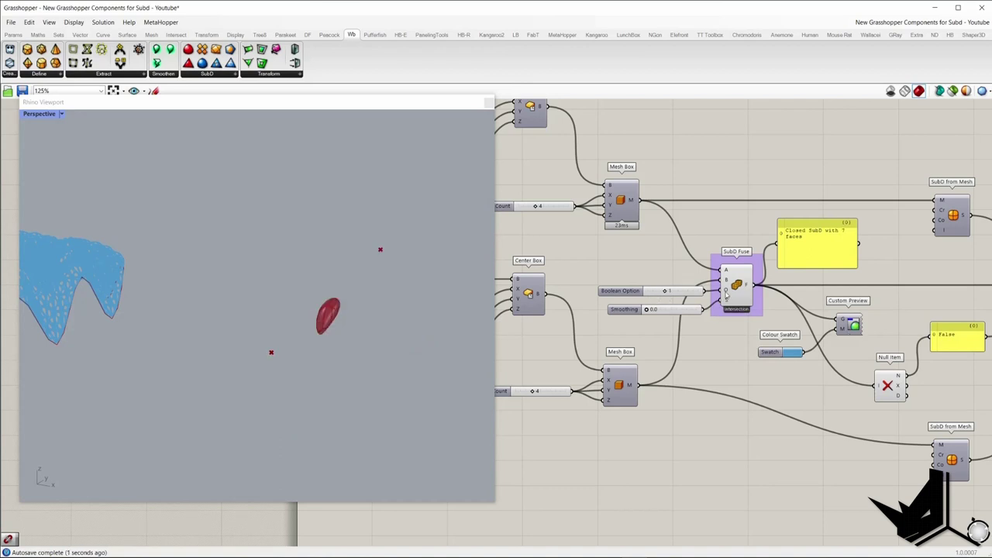
pyautogui.moveTo(663, 291); pyautogui.dragTo(679, 292)
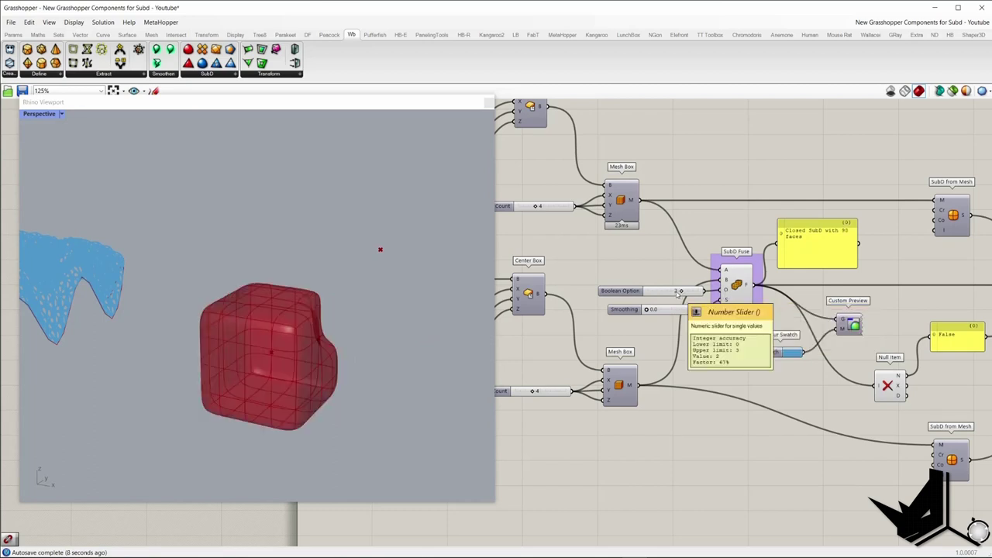
pyautogui.moveTo(679, 292); pyautogui.dragTo(698, 292)
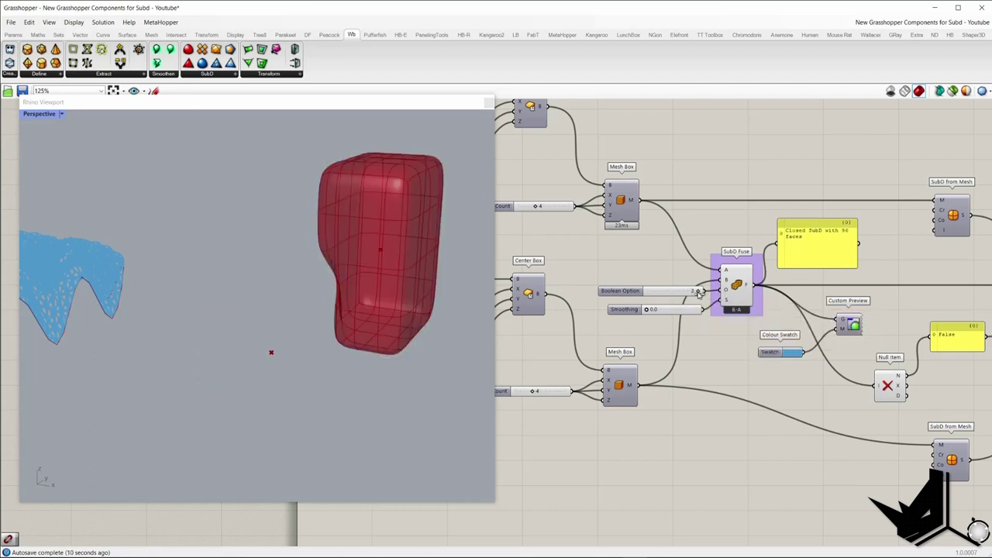
pyautogui.moveTo(698, 292); pyautogui.dragTo(654, 311)
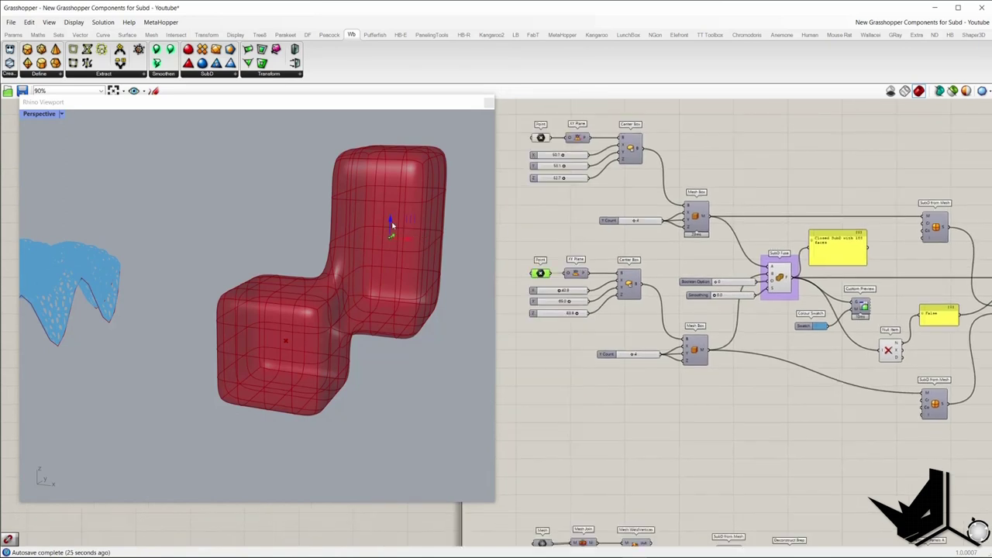
# Move the lower Point straight up until its tall box no longer overlaps the other box, and check the SubD Fuse output panel.
pyautogui.click(392, 226)
pyautogui.moveTo(389, 193); pyautogui.dragTo(392, 154)
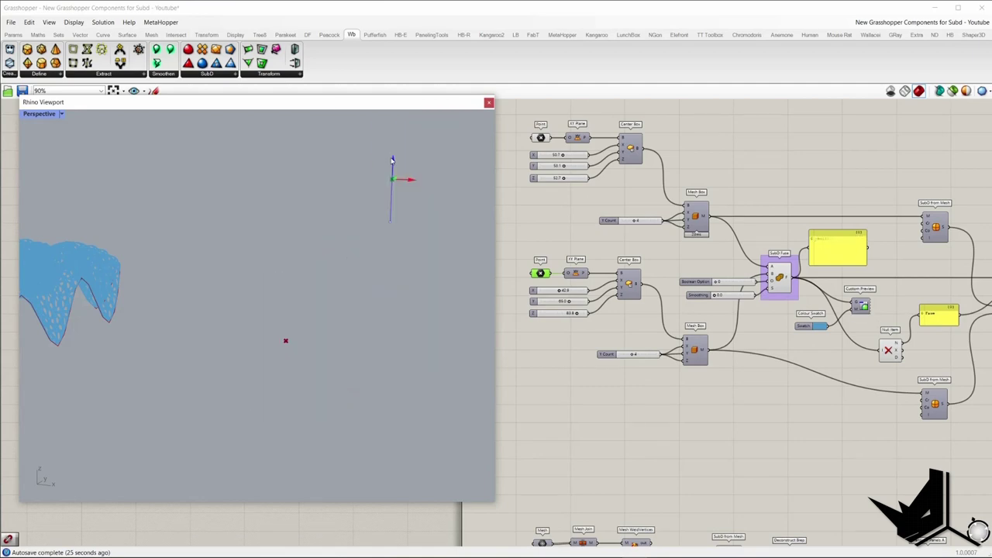
pyautogui.scroll(3, 826, 318)
pyautogui.moveTo(826, 317); pyautogui.dragTo(693, 230)
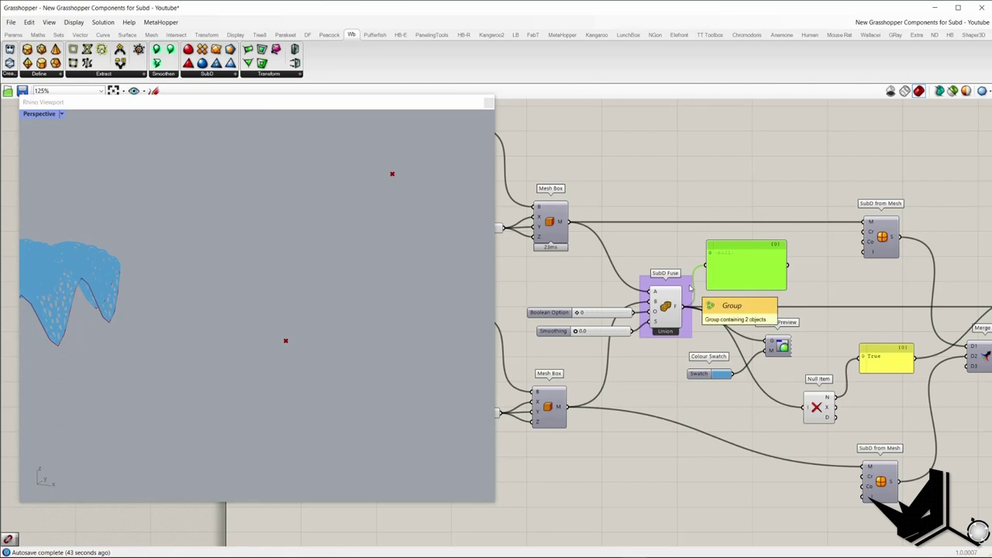
# Highlight the two Mesh Box components and the upper SubD from Mesh to trace how the separate meshes are converted.
pyautogui.click(552, 221)
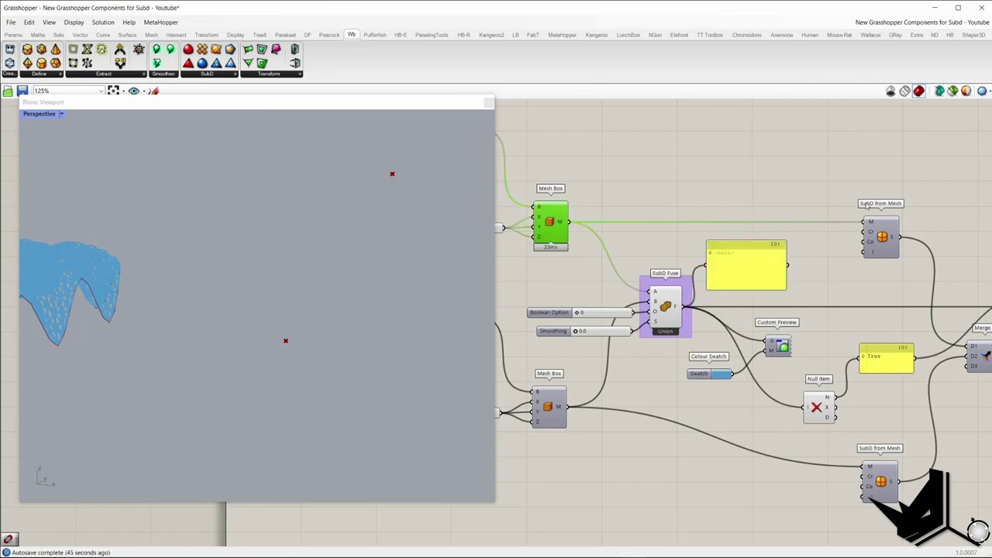
pyautogui.moveTo(835, 184); pyautogui.dragTo(908, 279)
pyautogui.click(547, 406)
pyautogui.click(533, 359)
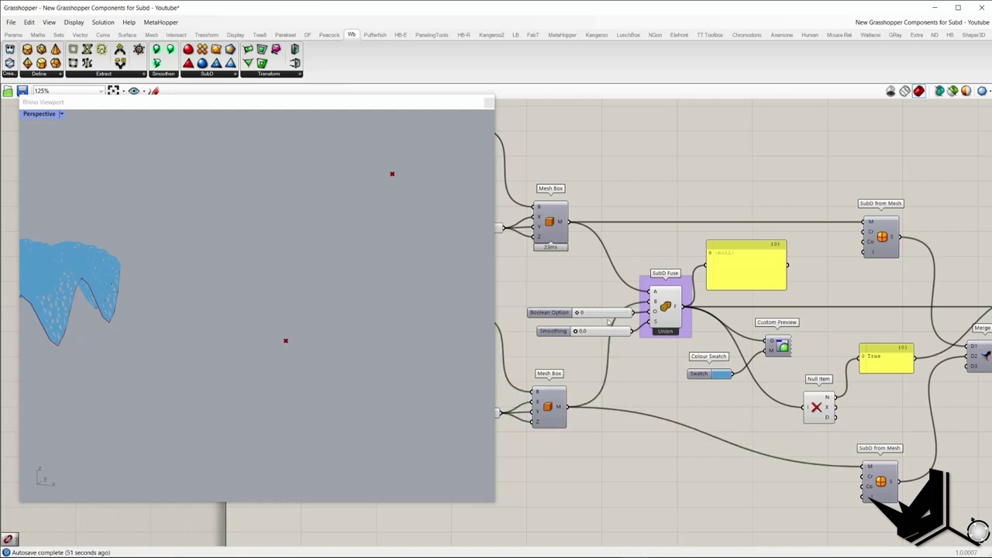
# Turn on the previews of the two SubD from Mesh components.
pyautogui.moveTo(880, 482); pyautogui.dragTo(711, 425, button='right')
pyautogui.click(728, 441)
pyautogui.rightClick(819, 411)
pyautogui.click(829, 415)
pyautogui.click(730, 180)
pyautogui.rightClick(795, 186)
pyautogui.click(806, 191)
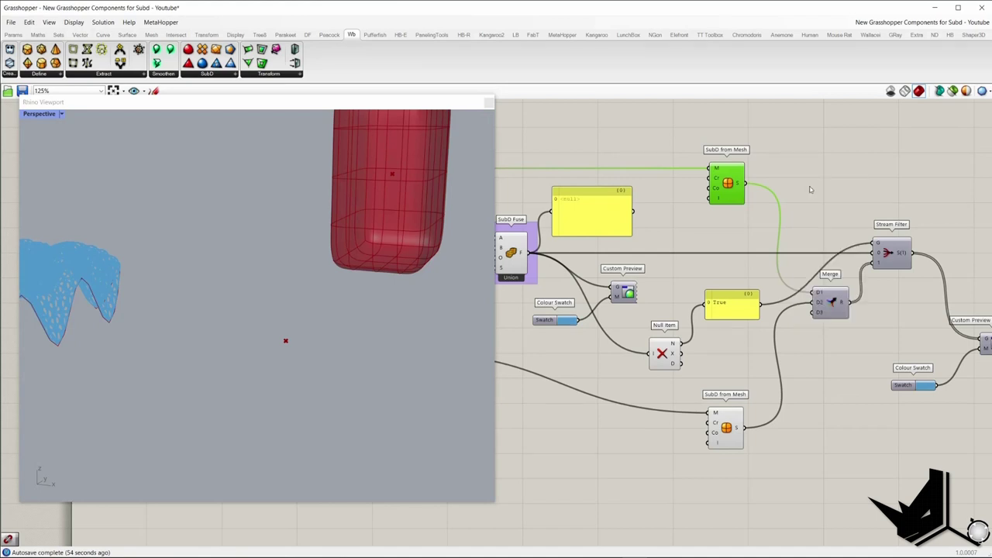
pyautogui.click(812, 184)
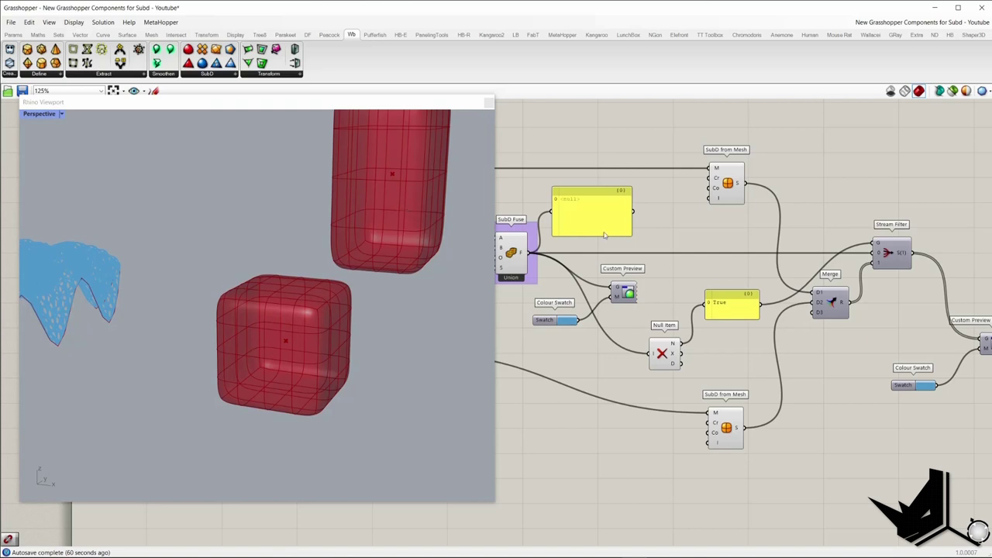
# Highlight the SubD Fuse component and examine its output panel and the Null Item check it feeds.
pyautogui.moveTo(675, 236); pyautogui.dragTo(742, 237, button='right')
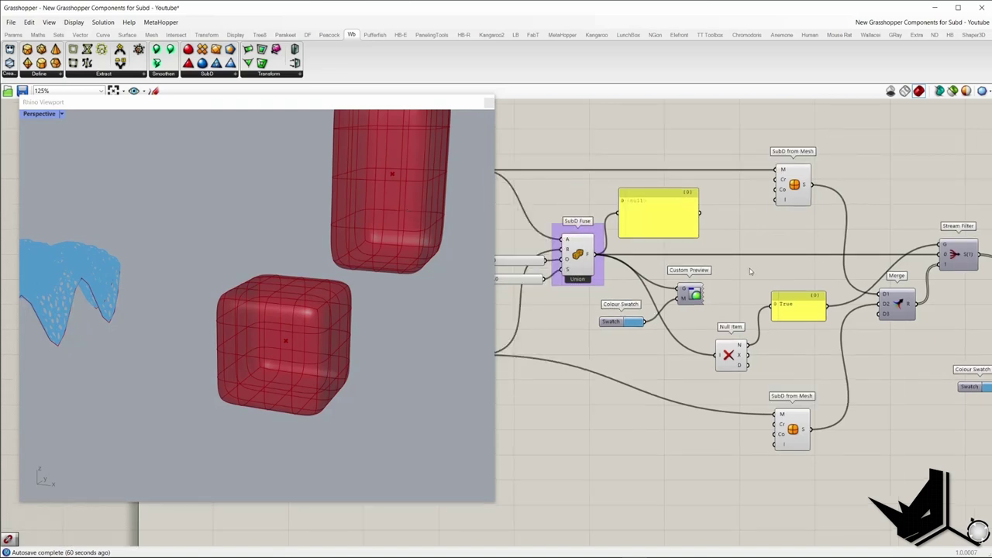
pyautogui.click(587, 259)
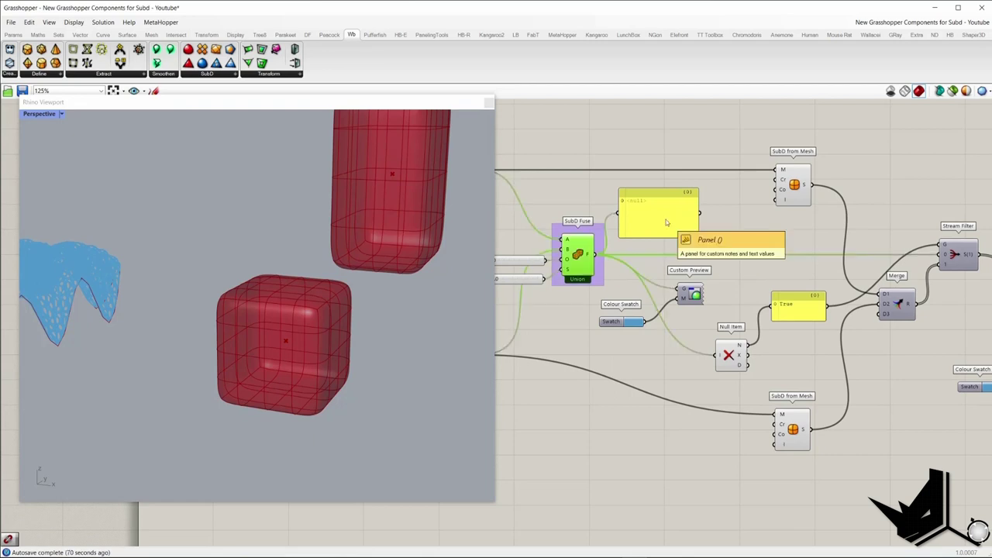
pyautogui.moveTo(588, 195); pyautogui.dragTo(555, 285)
pyautogui.hotkey('ctrl', 'g')
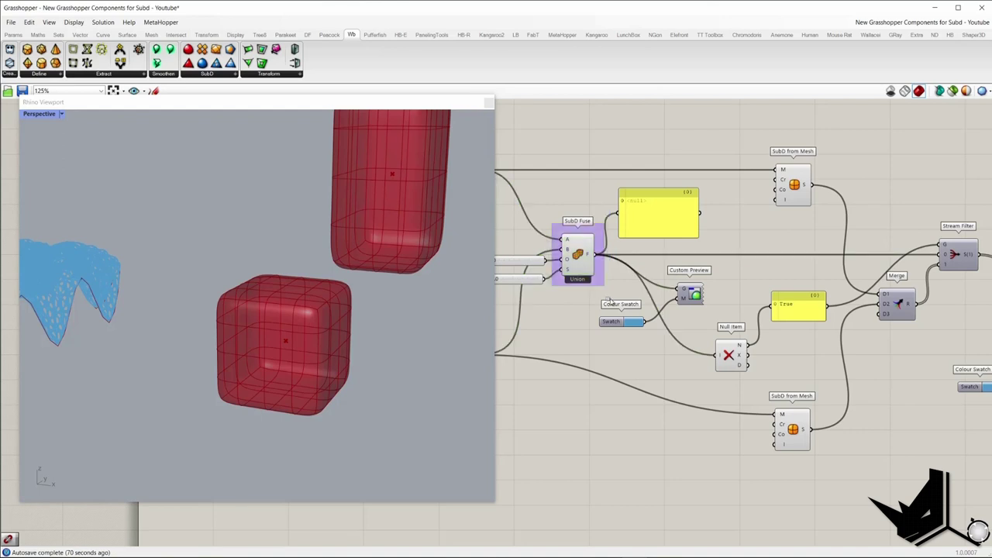
pyautogui.moveTo(734, 329); pyautogui.dragTo(701, 322, button='right')
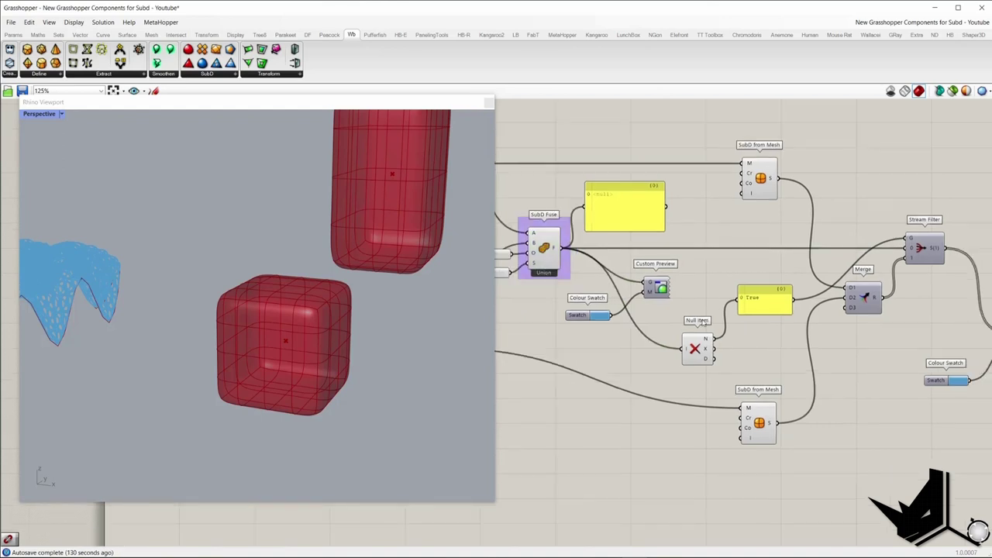
# Highlight Stream Filter and the two SubD from Mesh components to trace the merged geometry into the filter.
pyautogui.moveTo(953, 206); pyautogui.dragTo(899, 260)
pyautogui.click(759, 353)
pyautogui.click(754, 191)
pyautogui.click(753, 434)
pyautogui.click(753, 181)
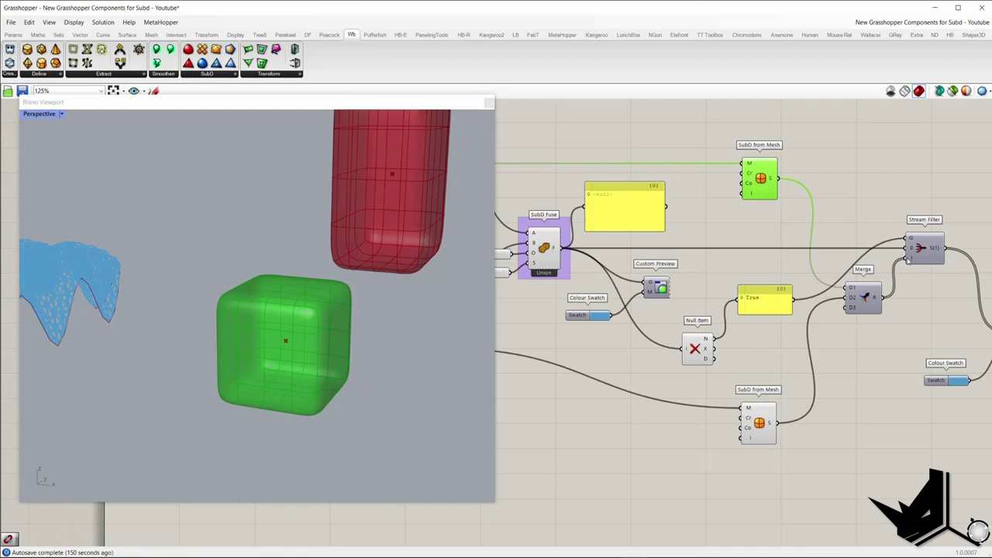
pyautogui.click(815, 282)
# Highlight the Null Item result panel and SubD Fuse to trace the Stream Filter's gate and first input.
pyautogui.click(757, 294)
pyautogui.moveTo(636, 153); pyautogui.dragTo(587, 207)
pyautogui.moveTo(506, 193); pyautogui.dragTo(579, 296)
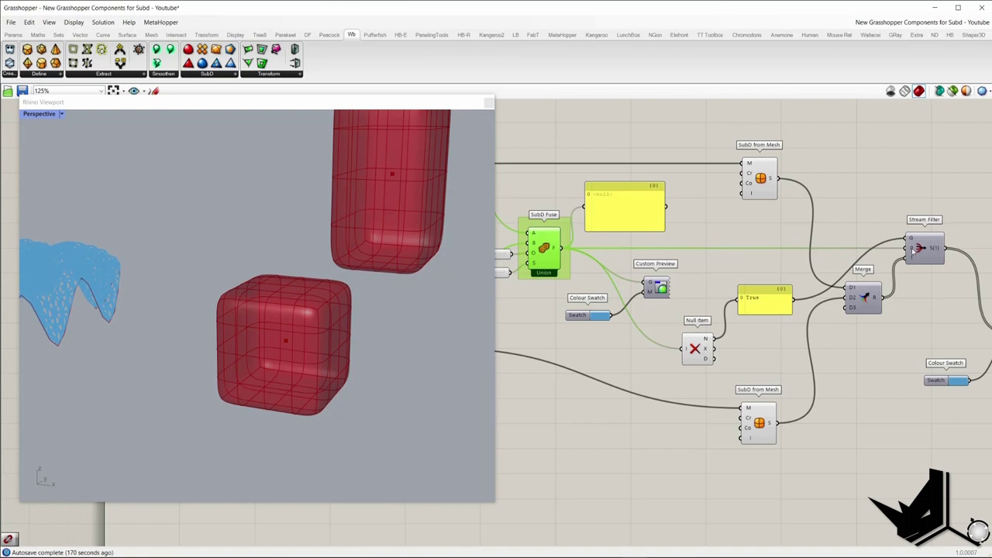
pyautogui.moveTo(809, 335); pyautogui.dragTo(722, 281)
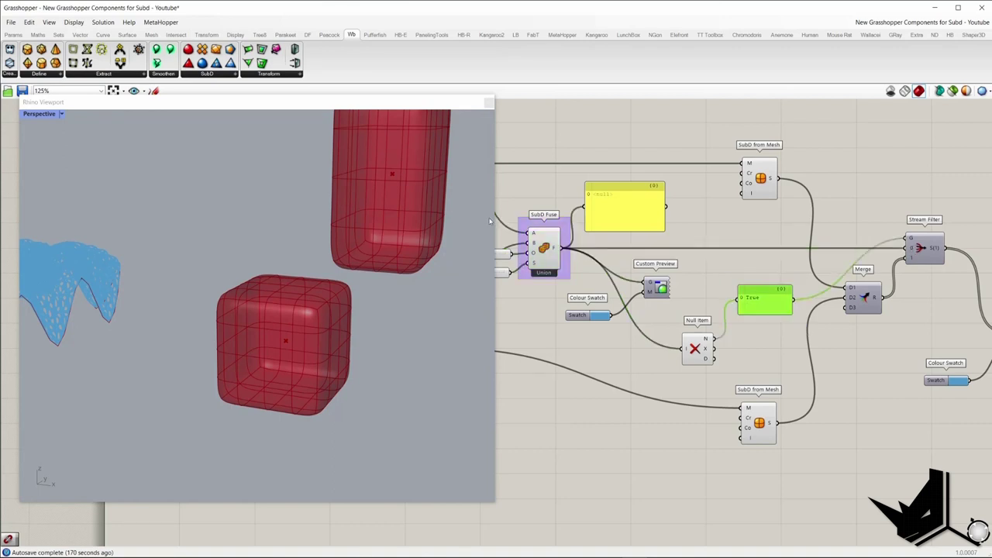
pyautogui.click(545, 248)
pyautogui.moveTo(730, 130); pyautogui.dragTo(832, 529)
pyautogui.click(872, 439)
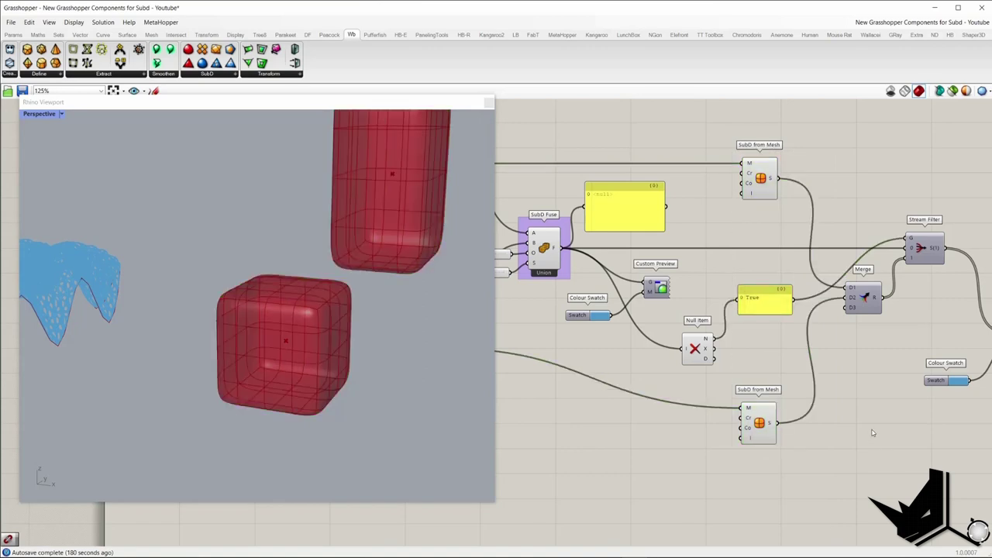
# Turn on the preview of the Custom Preview after Stream Filter, and turn off the previews of SubD Fuse and both SubD from Mesh components.
pyautogui.rightClick(843, 268)
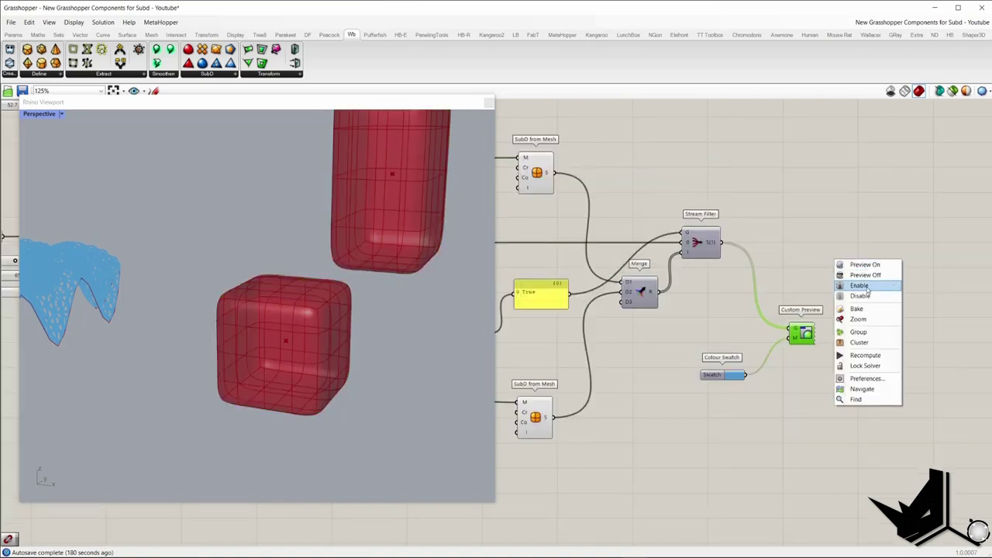
pyautogui.click(865, 266)
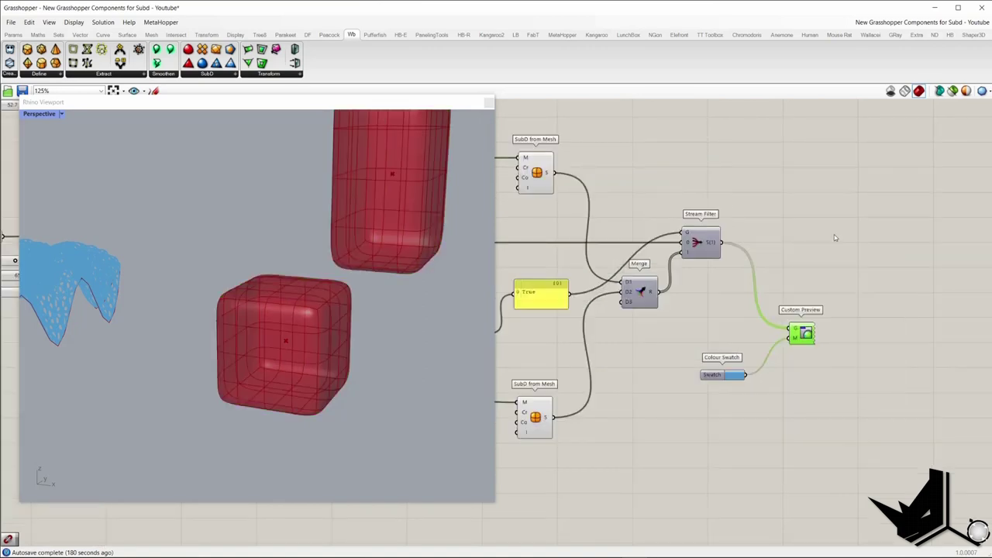
pyautogui.click(857, 260)
pyautogui.moveTo(500, 288); pyautogui.dragTo(734, 296, button='right')
pyautogui.scroll(-2, 735, 296)
pyautogui.moveTo(793, 414); pyautogui.dragTo(634, 153)
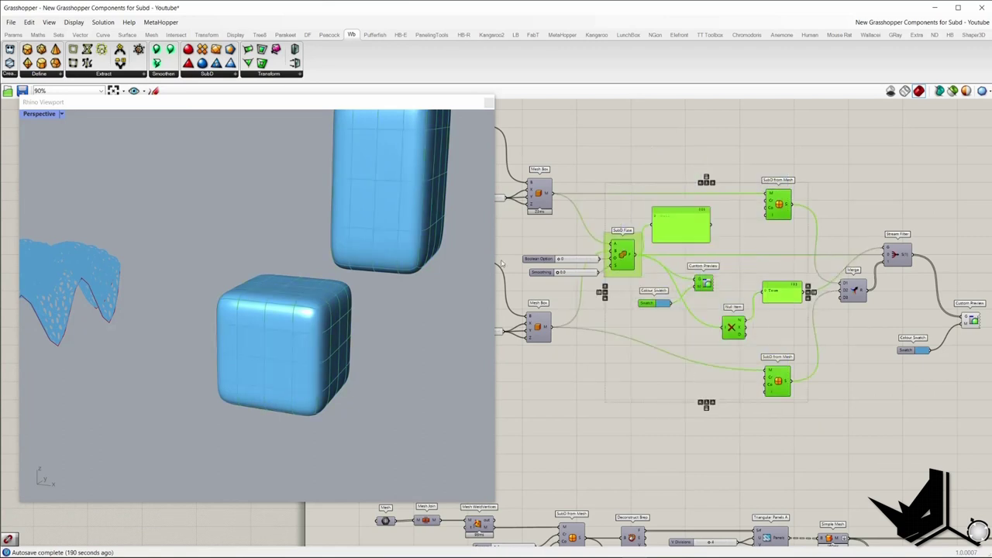
pyautogui.click(598, 215)
# Highlight both SubD from Mesh components and the null-check panel to review what reaches the Stream Filter.
pyautogui.moveTo(528, 293); pyautogui.dragTo(673, 290, button='right')
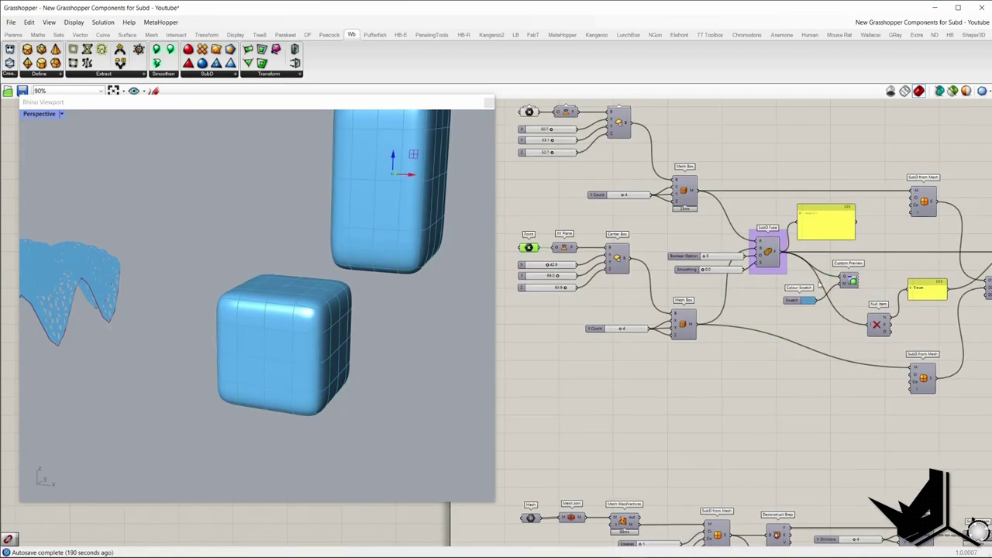
pyautogui.moveTo(829, 284); pyautogui.dragTo(736, 267, button='right')
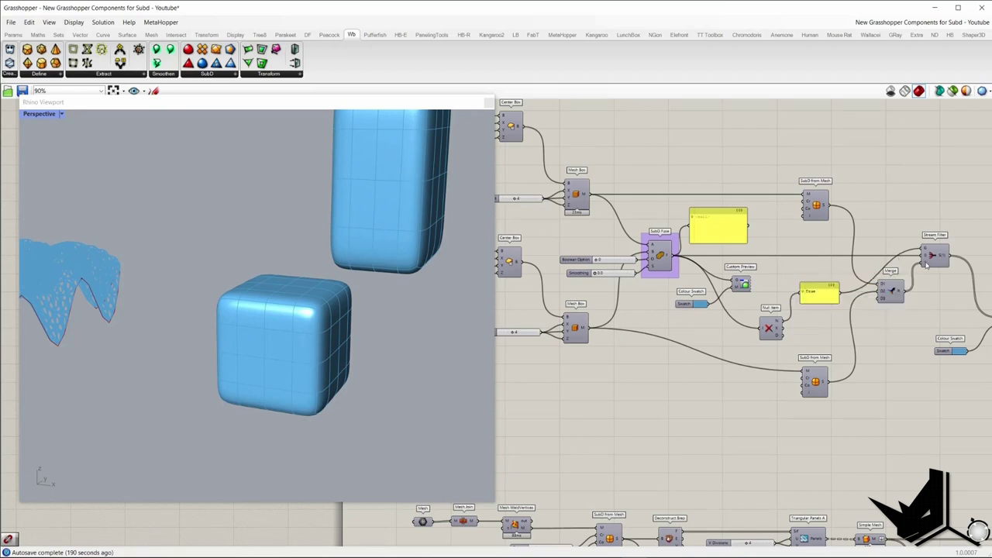
pyautogui.moveTo(787, 175); pyautogui.dragTo(835, 444)
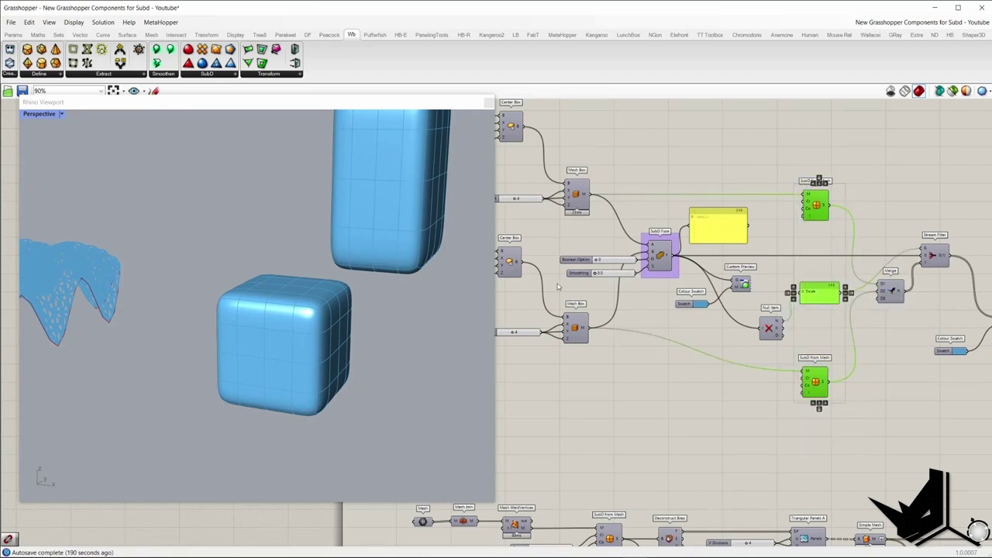
# Move the lower Point back down in the viewport until its tall box overlaps the other box.
pyautogui.moveTo(482, 281); pyautogui.dragTo(624, 295, button='right')
pyautogui.keyDown('shift'); pyautogui.moveTo(392, 188); pyautogui.dragTo(379, 223, button='right'); pyautogui.keyUp('shift')
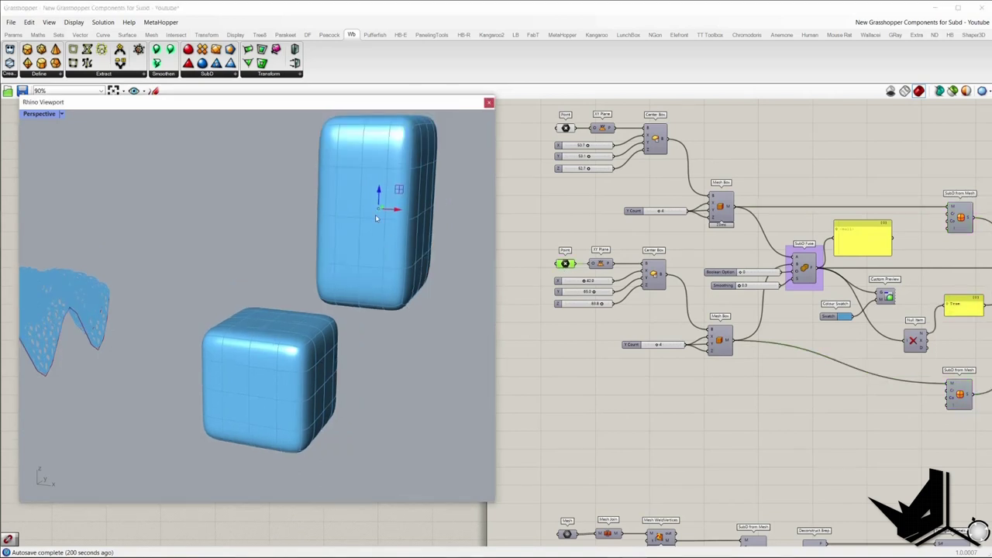
pyautogui.moveTo(378, 227); pyautogui.dragTo(377, 239)
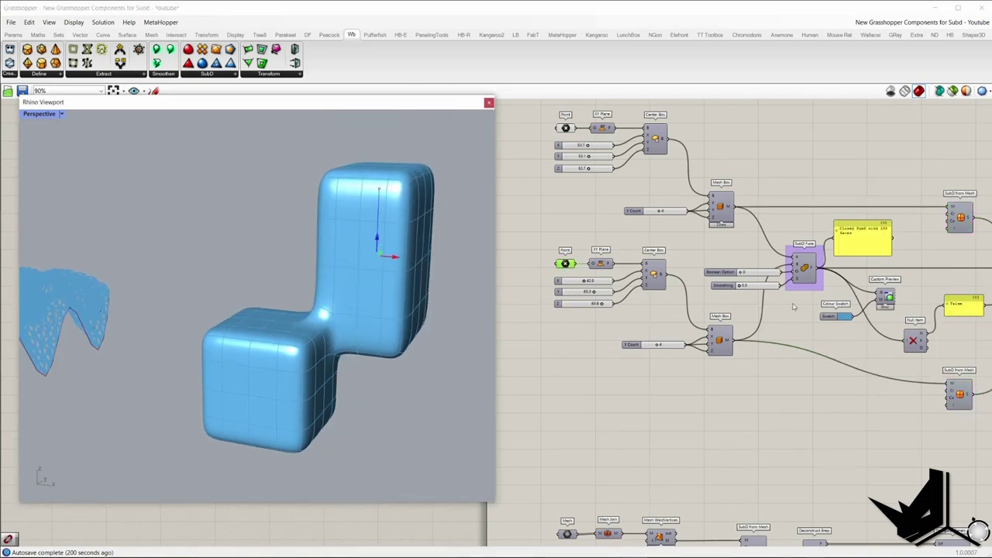
# Examine the null-check panel and the Stream Filter inputs for the overlapping boxes.
pyautogui.moveTo(790, 308); pyautogui.dragTo(604, 296, button='right')
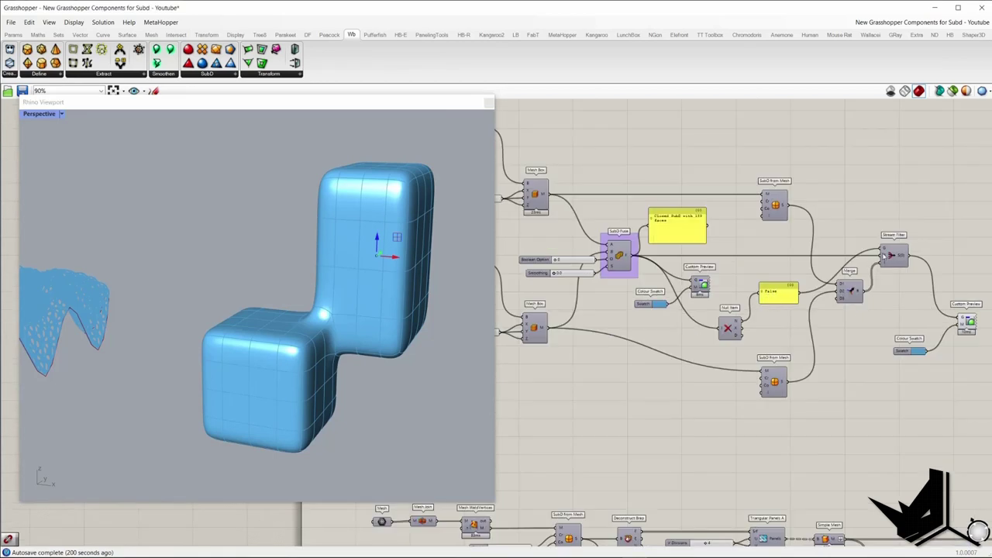
pyautogui.scroll(2, 873, 273)
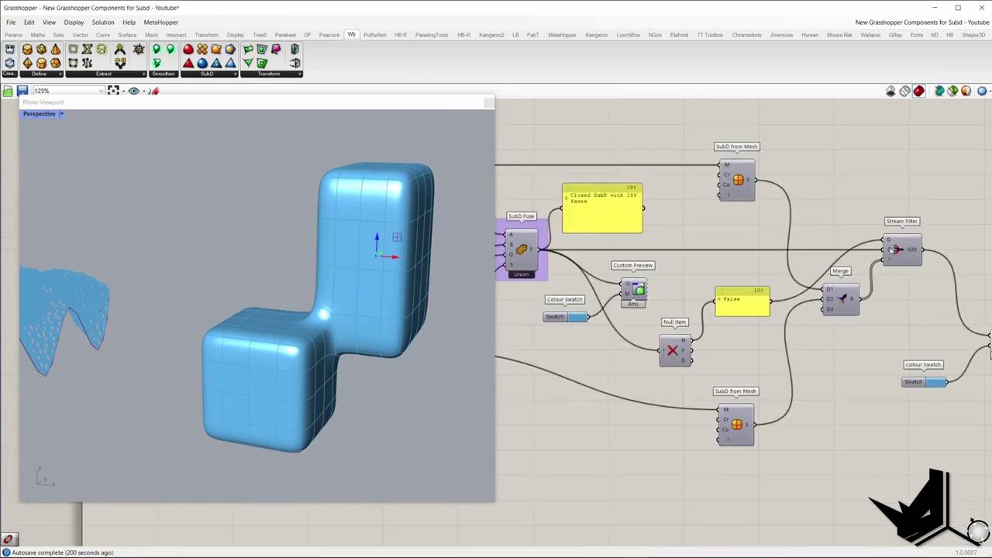
pyautogui.moveTo(612, 245); pyautogui.dragTo(738, 239, button='right')
pyautogui.moveTo(849, 254); pyautogui.dragTo(801, 251, button='right')
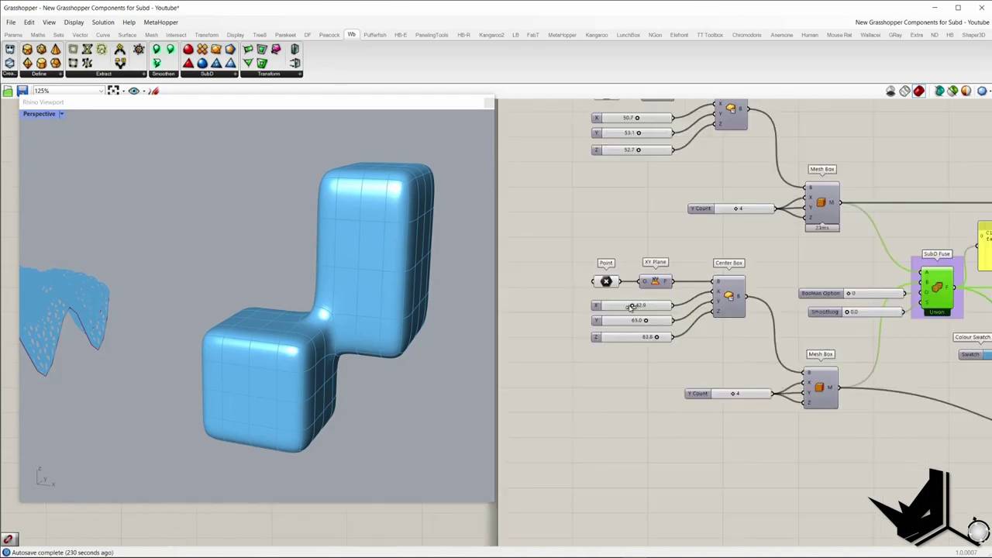
# Adjust the X size of the lower Center Box, trying 59.6, to resize the tall part of the fused SubD.
pyautogui.moveTo(631, 306); pyautogui.dragTo(656, 338)
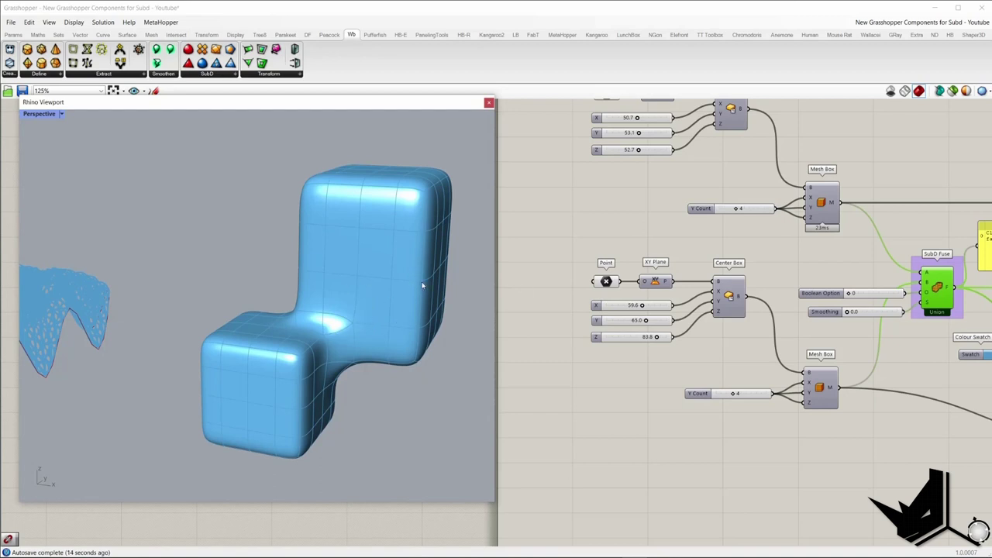
pyautogui.moveTo(642, 307); pyautogui.dragTo(636, 306)
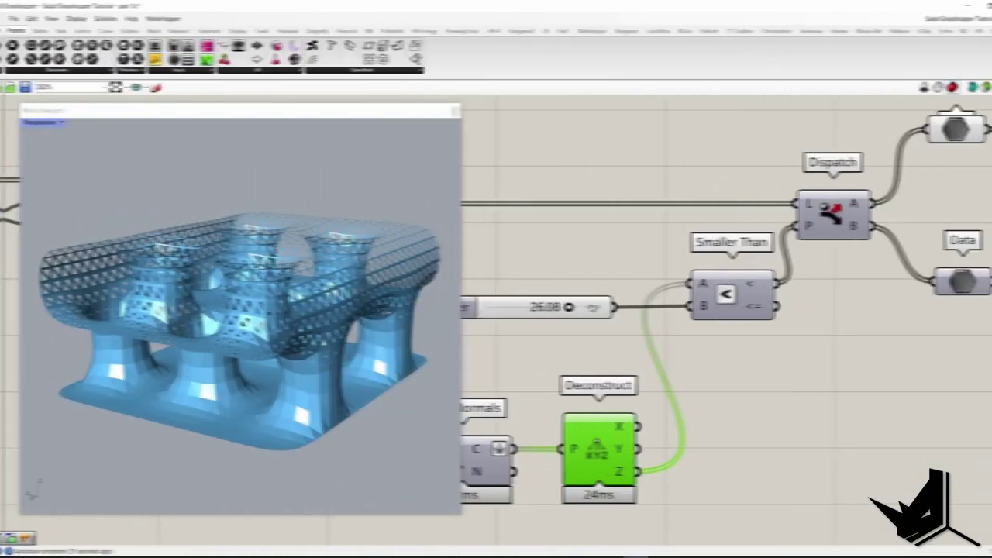
# In the part 1c definition, adjust the threshold feeding Smaller Than and the Domain start and Domain end values of Construct Domain.
pyautogui.moveTo(513, 307); pyautogui.dragTo(485, 307)
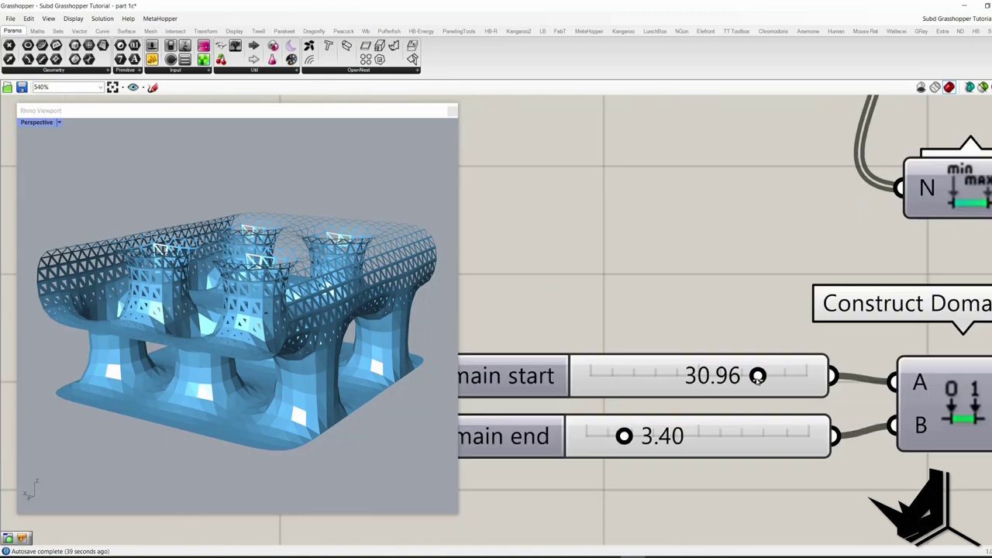
pyautogui.moveTo(759, 375)
pyautogui.mouseDown()
pyautogui.moveTo(655, 375)
pyautogui.moveTo(753, 375)
pyautogui.mouseUp()
pyautogui.moveTo(667, 437); pyautogui.dragTo(712, 436)
pyautogui.moveTo(791, 434); pyautogui.dragTo(612, 436)
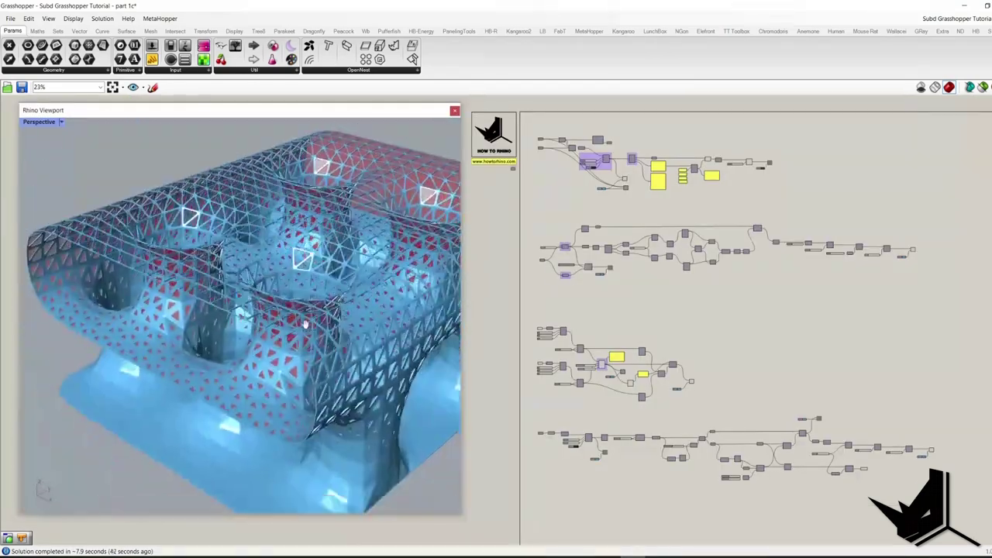
# Inspect the perforated column structure up close and set Domain start to 36.18.
pyautogui.moveTo(319, 368); pyautogui.dragTo(191, 323, button='right')
pyautogui.scroll(5, 283, 306)
pyautogui.scroll(-4, 241, 310)
pyautogui.scroll(5, 232, 326)
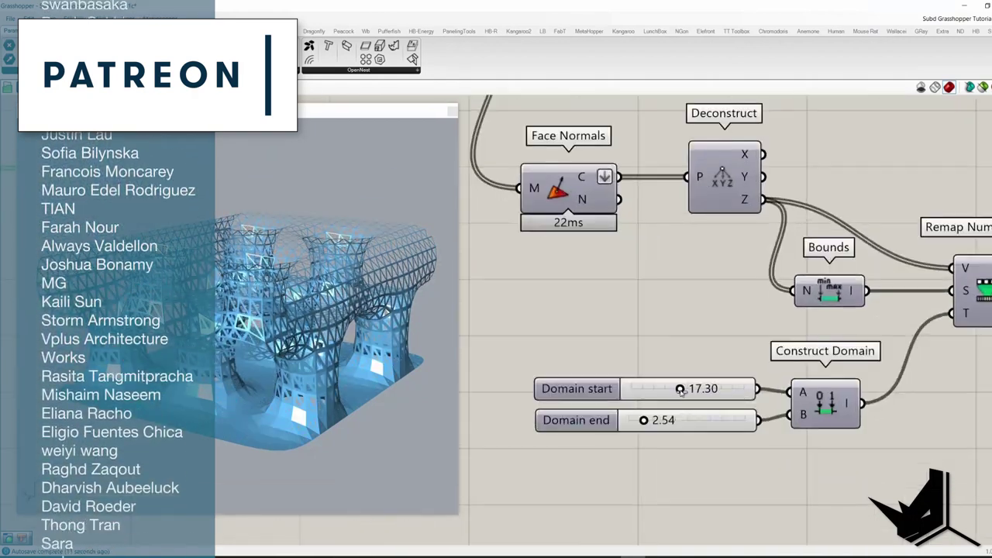
pyautogui.moveTo(681, 391); pyautogui.dragTo(728, 389)
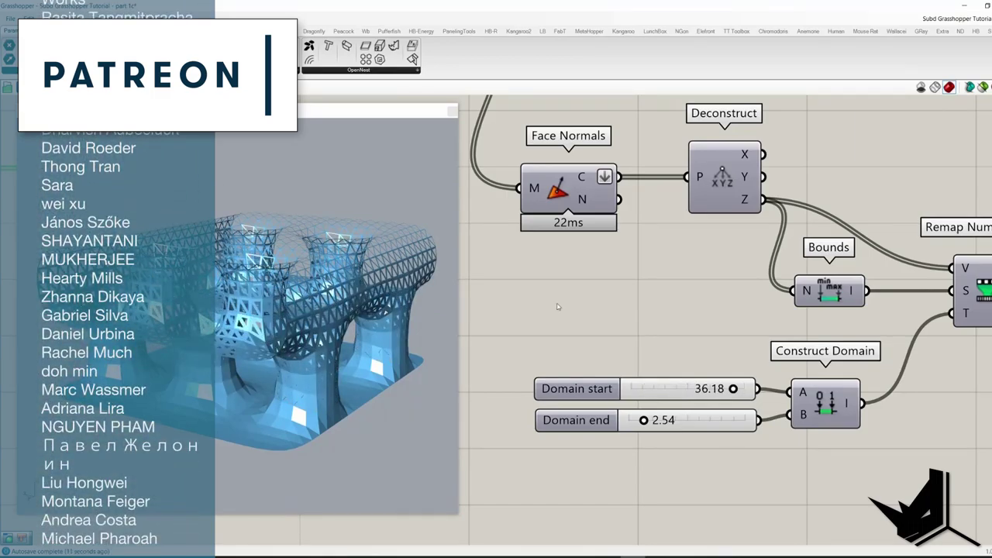